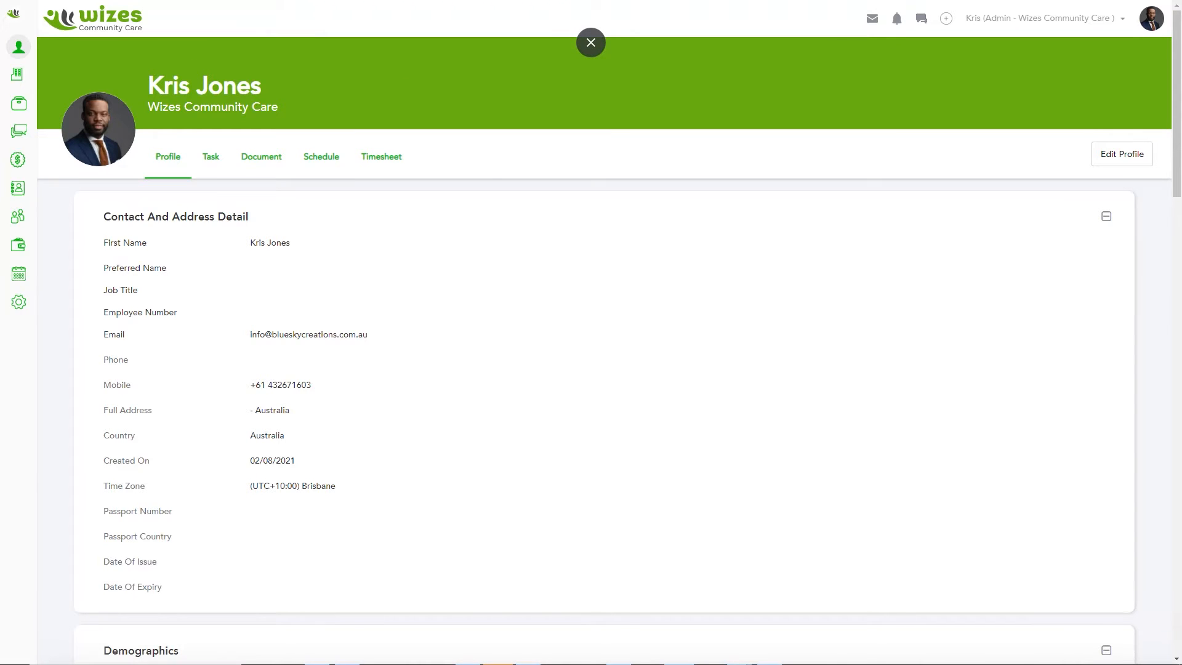
Step: Switch to the Pipeline Stage workbook in Excel and review the unpublished candidate pipeline's stages, order, assessments, reference check and notifications
key(alt+Tab)
drag(472, 84, 541, 22)
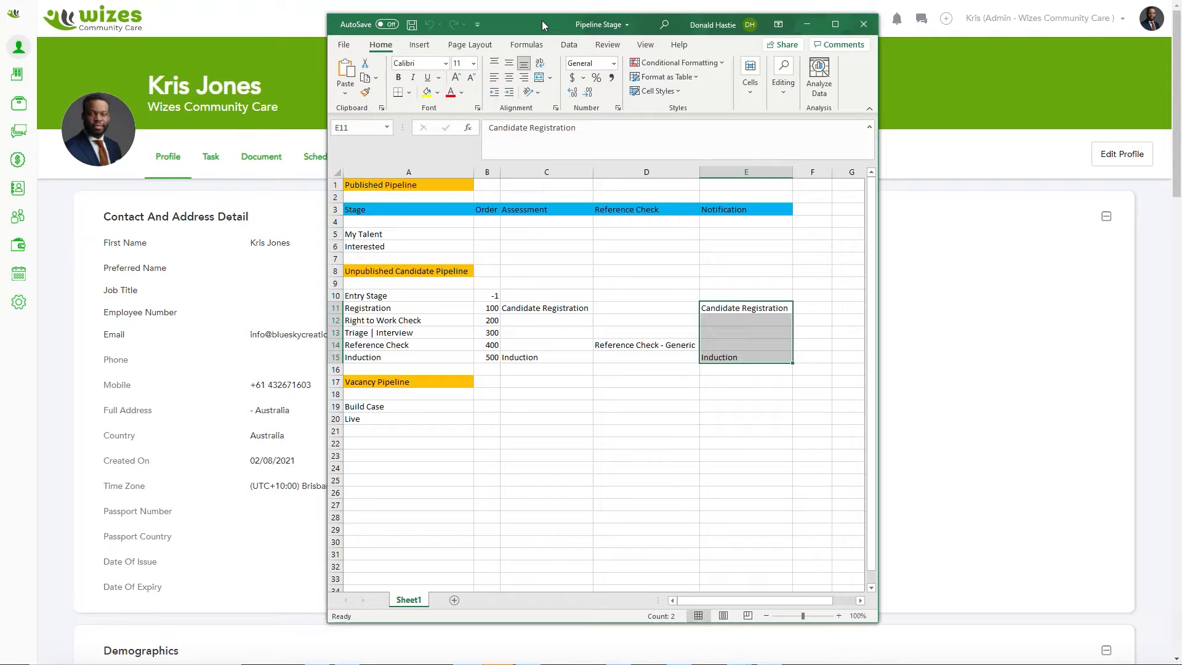
drag(417, 296, 411, 359)
drag(489, 297, 486, 360)
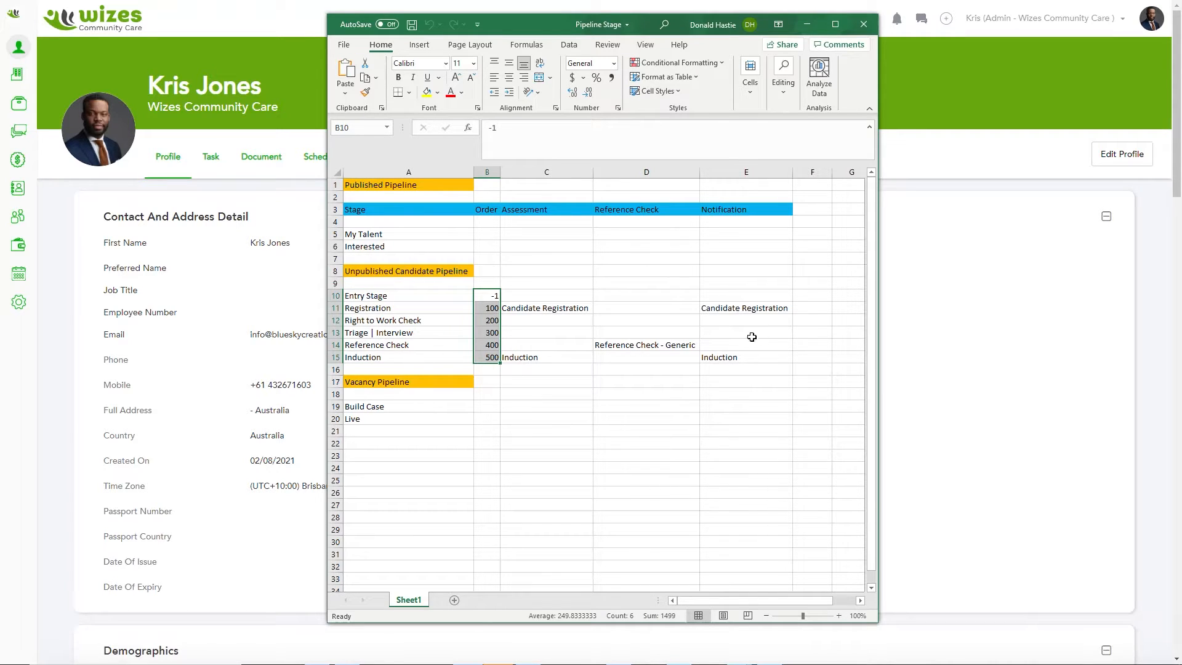
click(736, 296)
drag(736, 297, 745, 366)
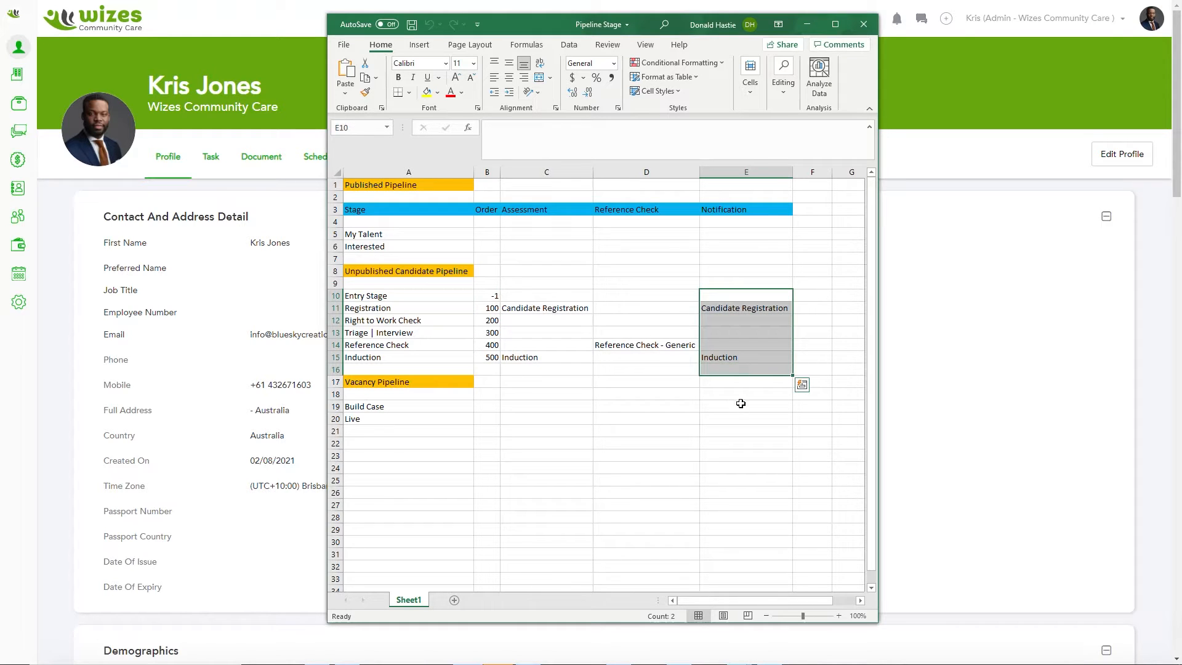
click(328, 308)
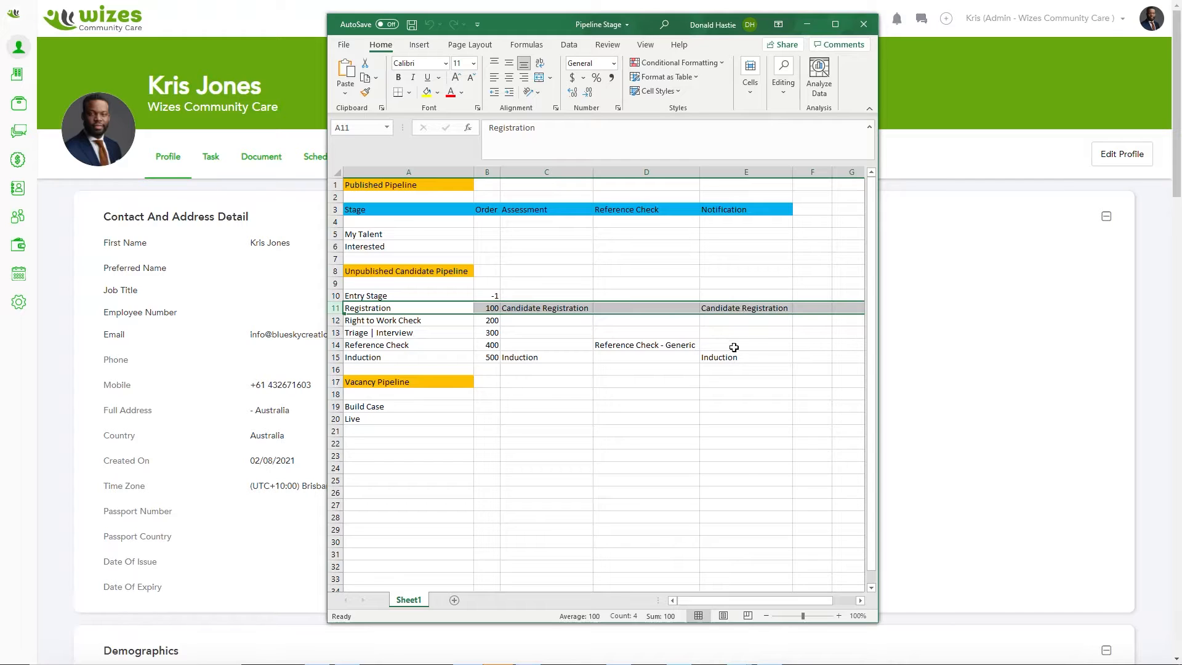
drag(742, 308, 736, 361)
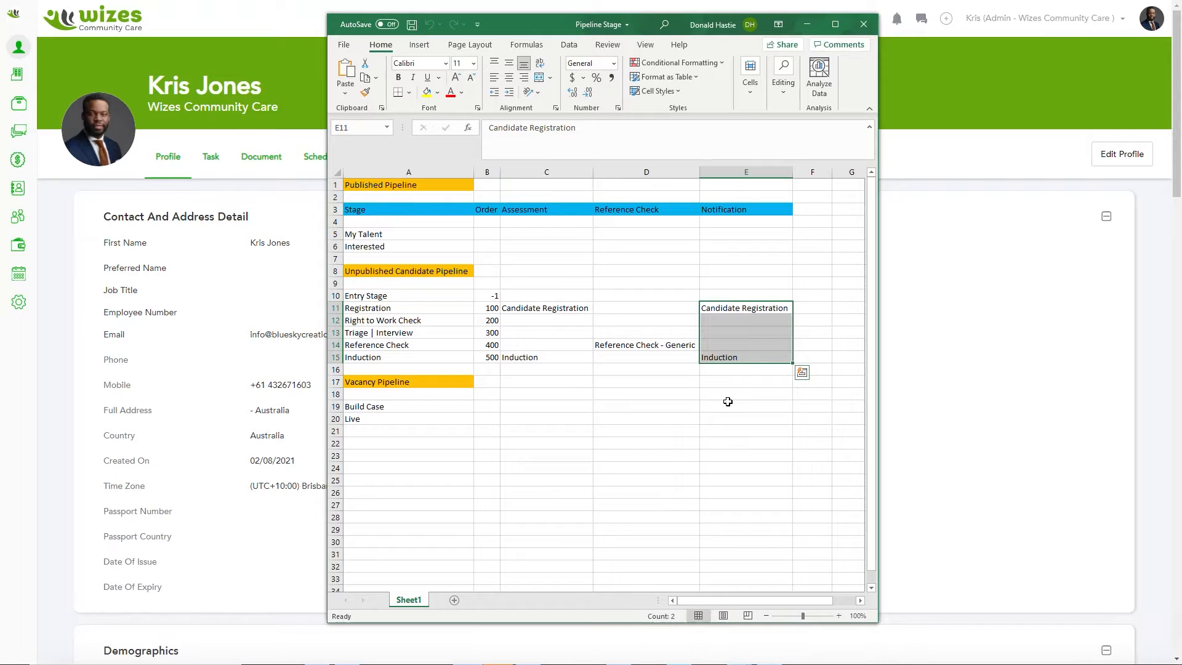
click(536, 307)
click(533, 357)
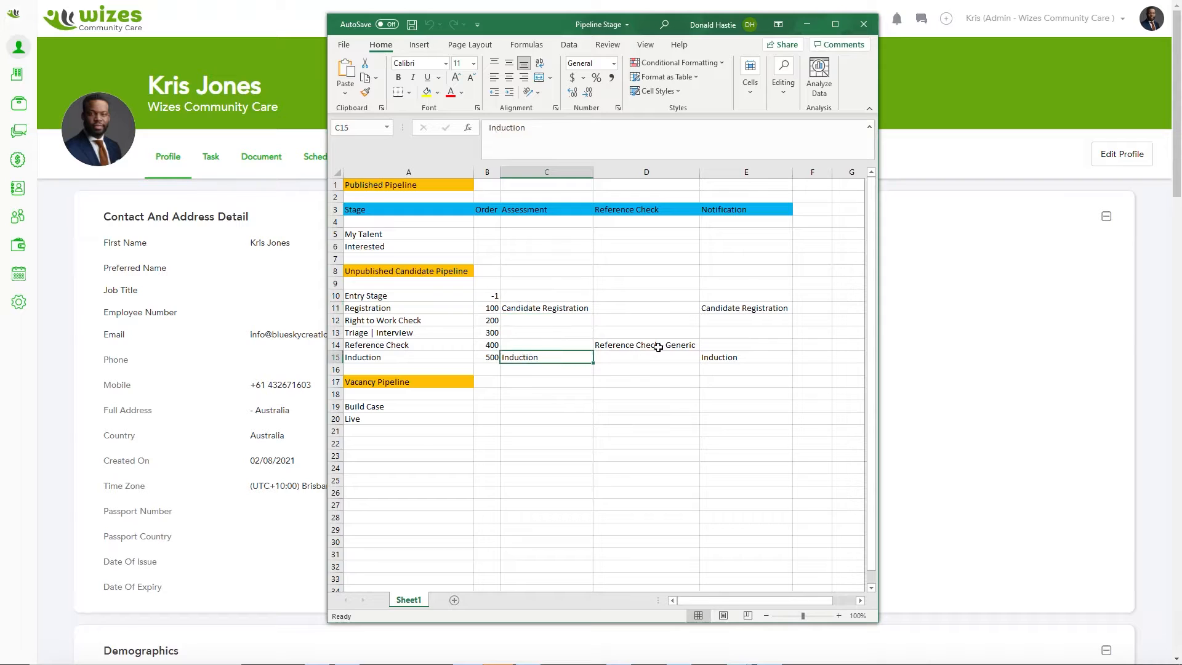
click(658, 347)
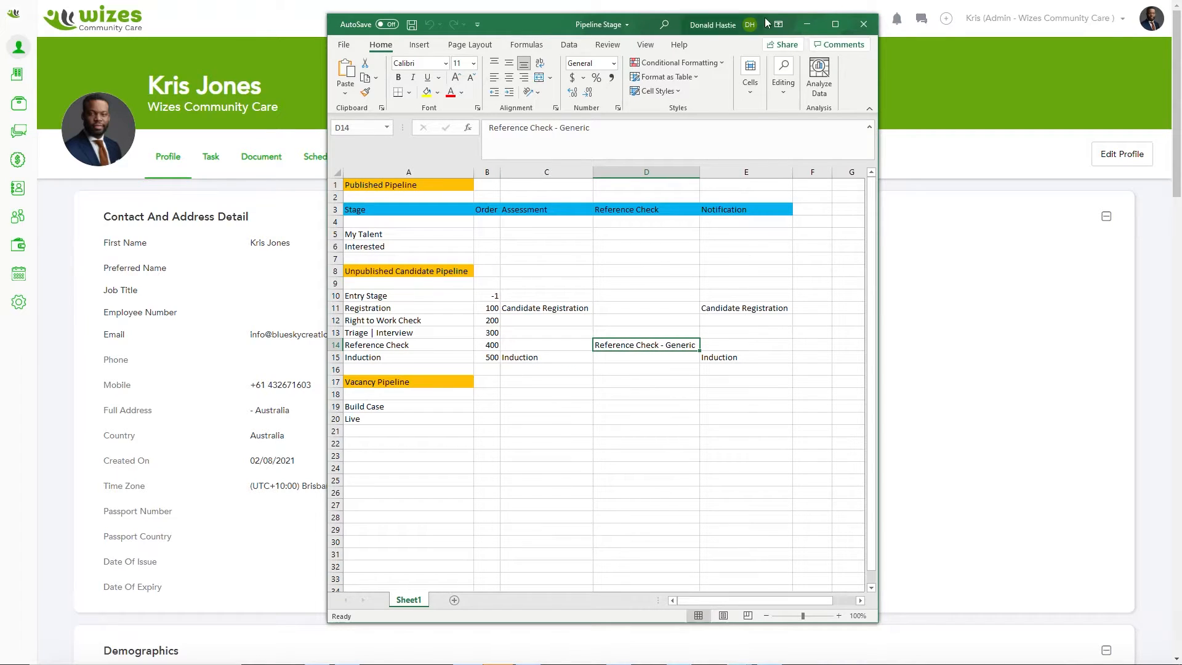
click(806, 24)
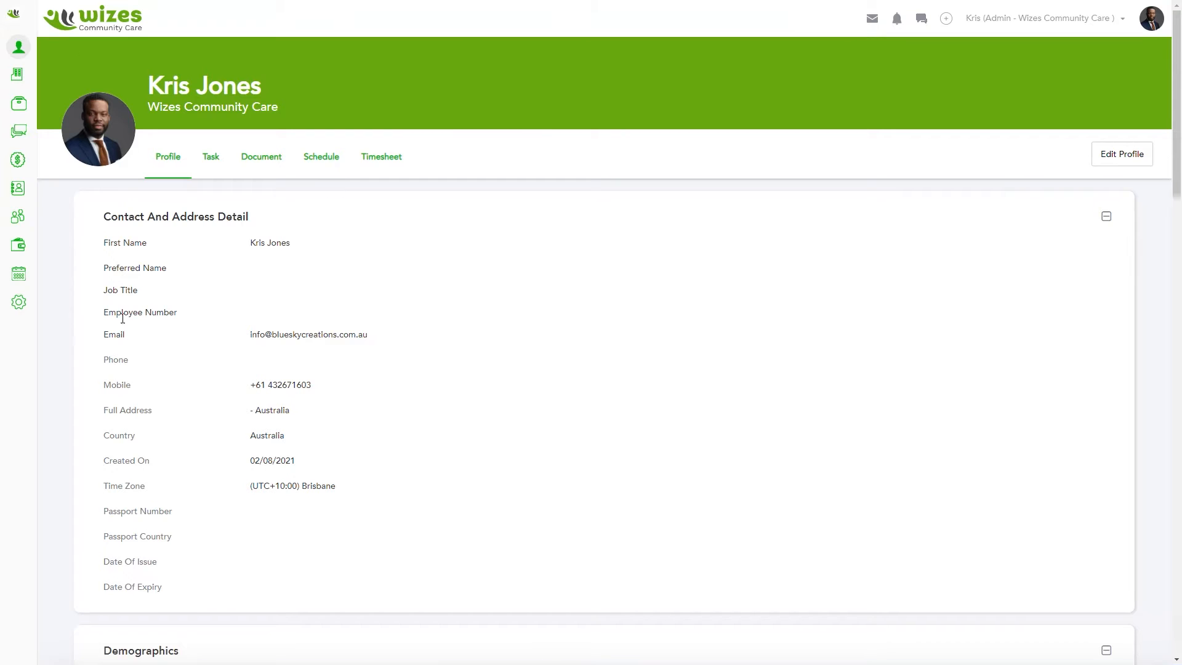
Step: Review the Generic On Boarding jobs pipeline and the existing notification templates in the Wizes settings
click(19, 302)
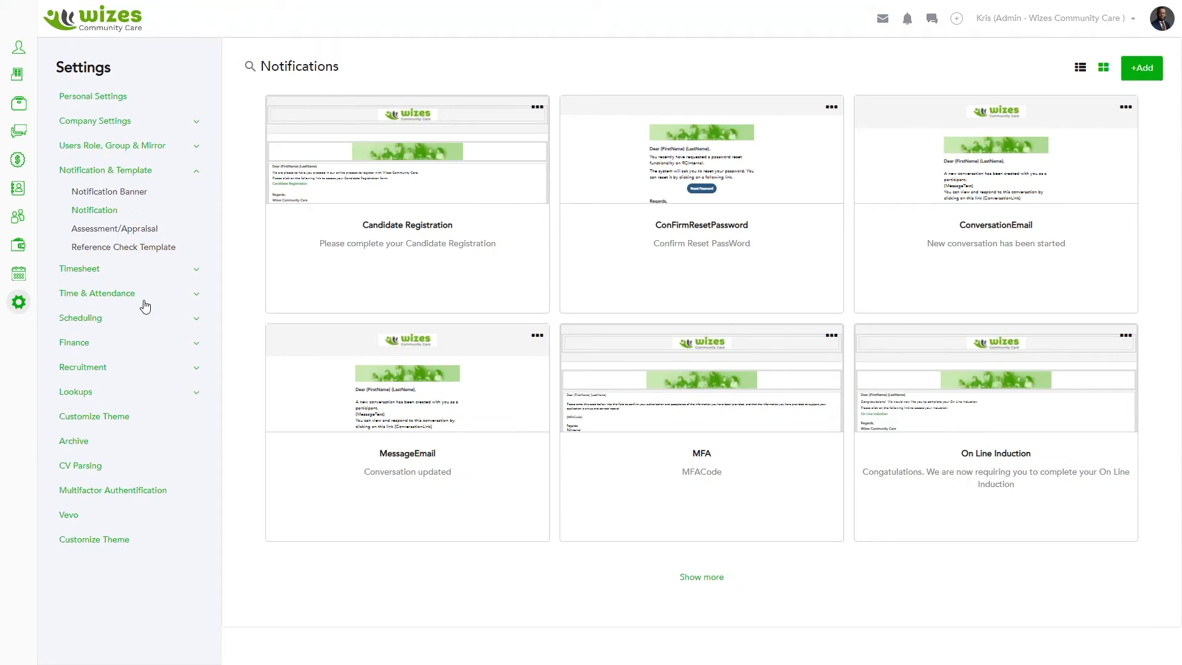
click(79, 369)
click(90, 338)
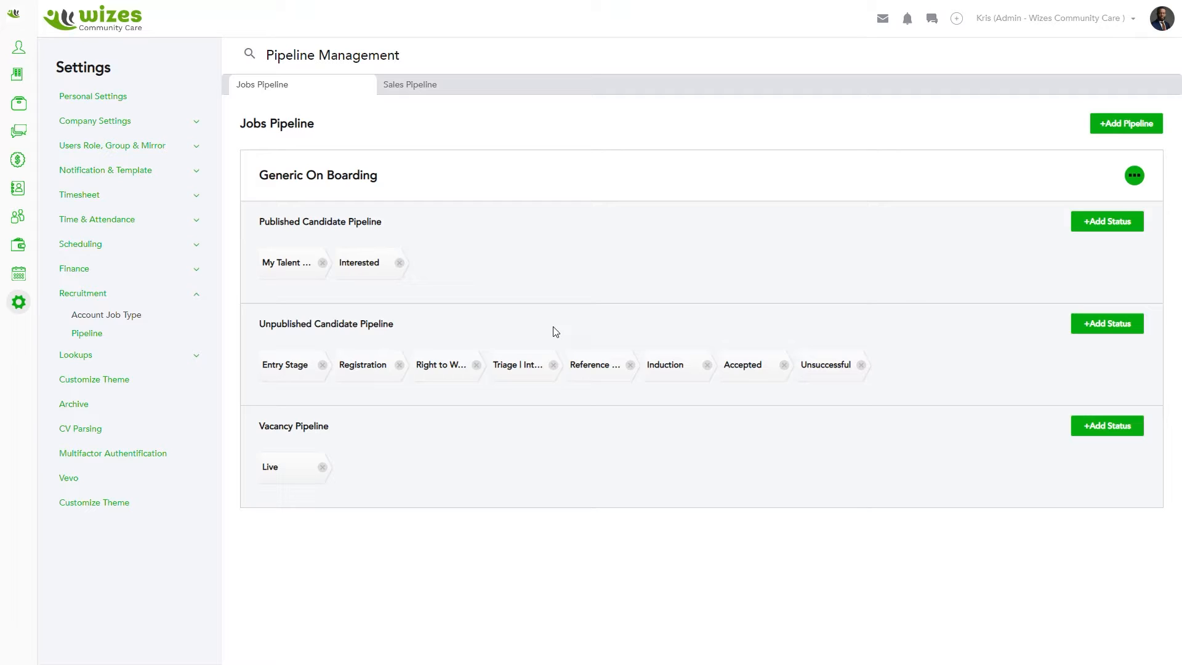
click(132, 172)
click(109, 213)
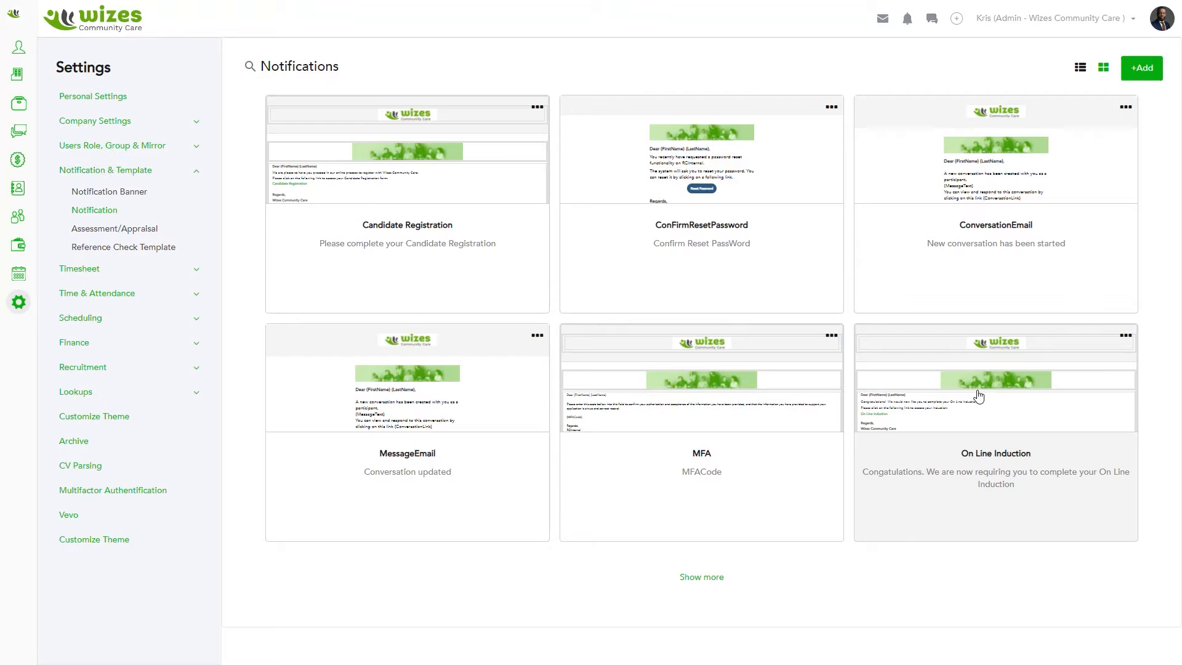
Step: Create a candidate assessment template titled "Candidate Registration - Generic On Boarding"
click(132, 232)
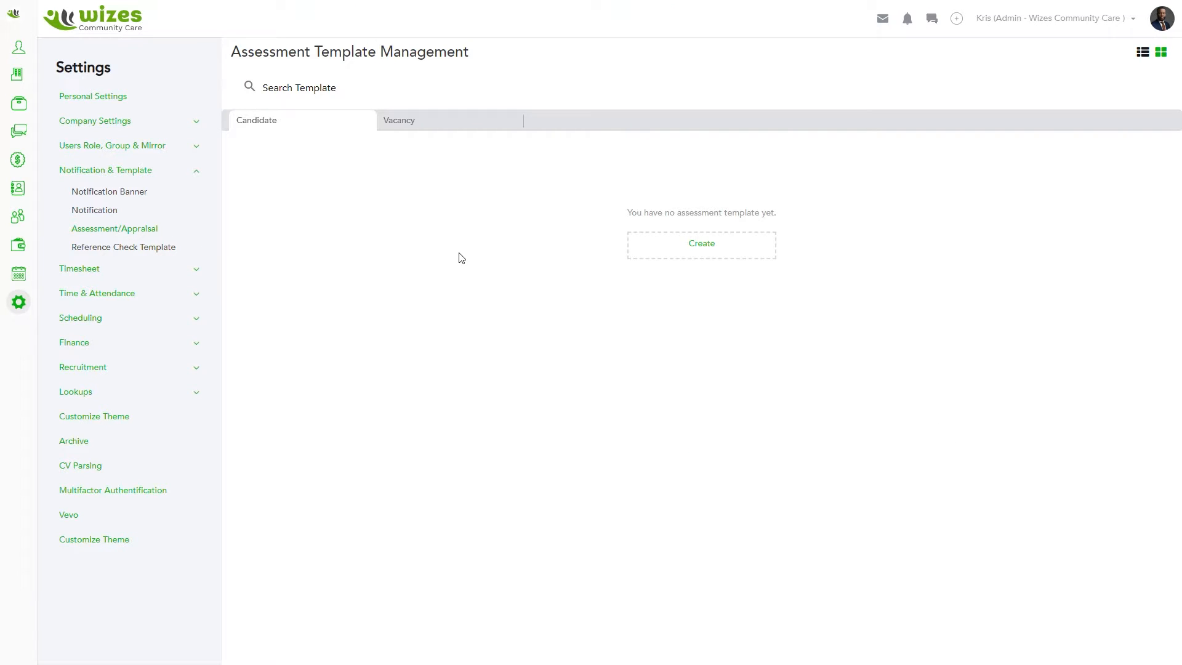
click(707, 251)
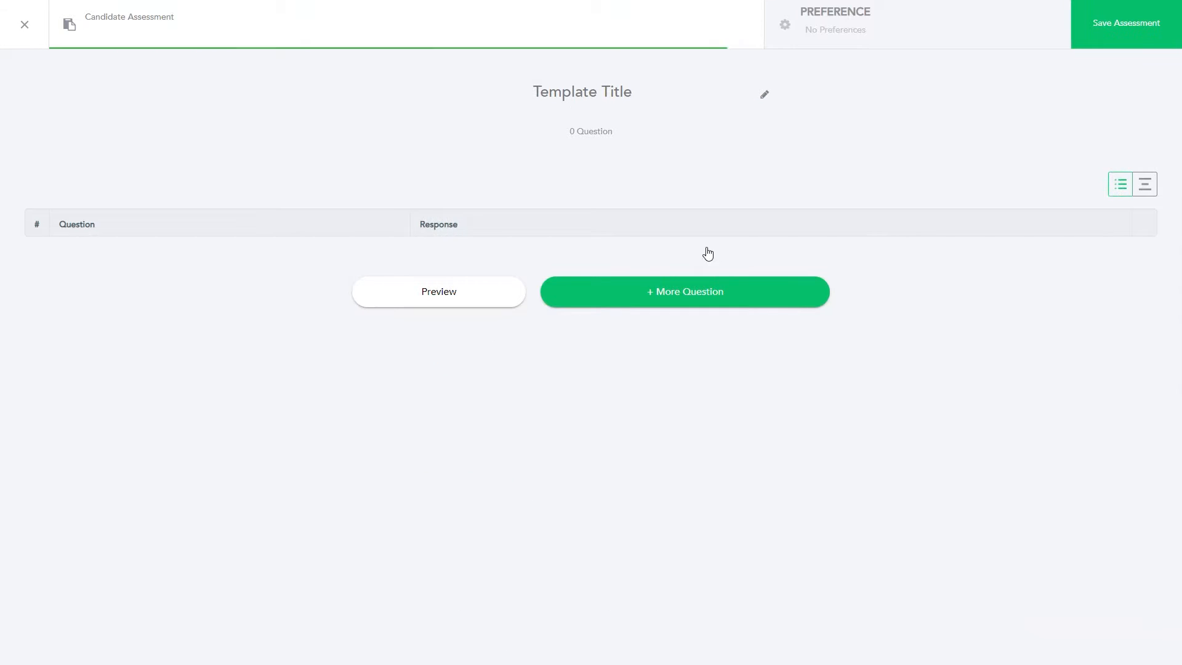
click(764, 95)
text(Candidate Registration -)
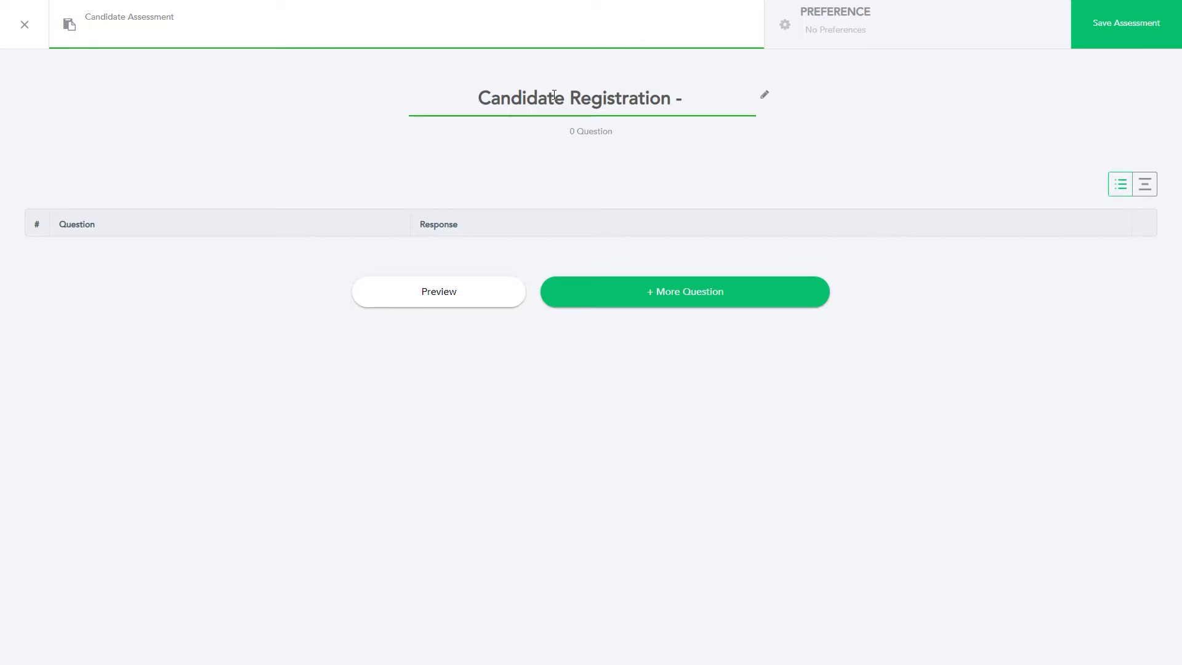
text( Generic On Boarding Jo)
key(BackSpace)
key(BackSpace)
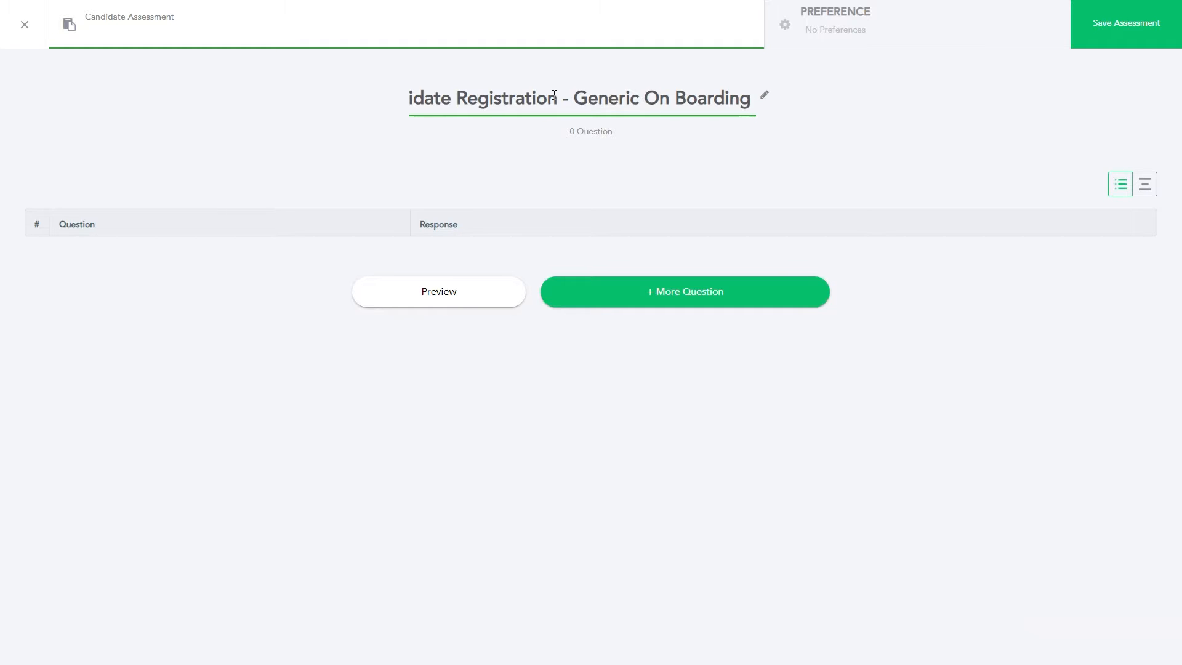
click(874, 137)
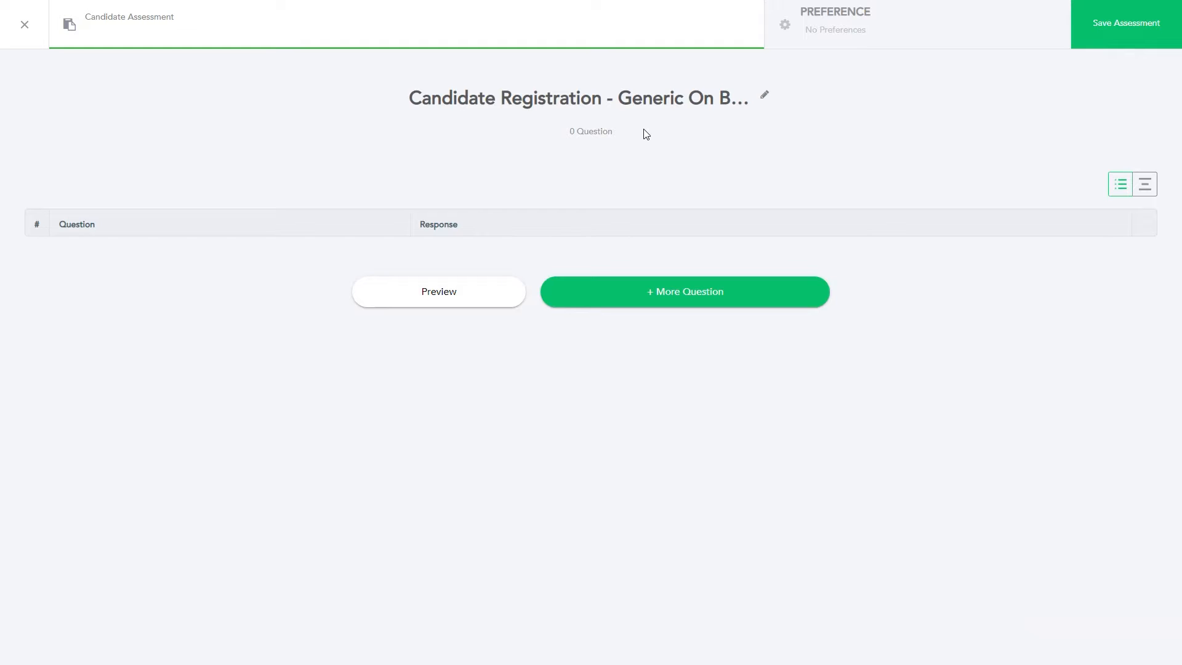
Step: Add a new responder question reading "Are you an Australian Citizen?" in bold
click(677, 296)
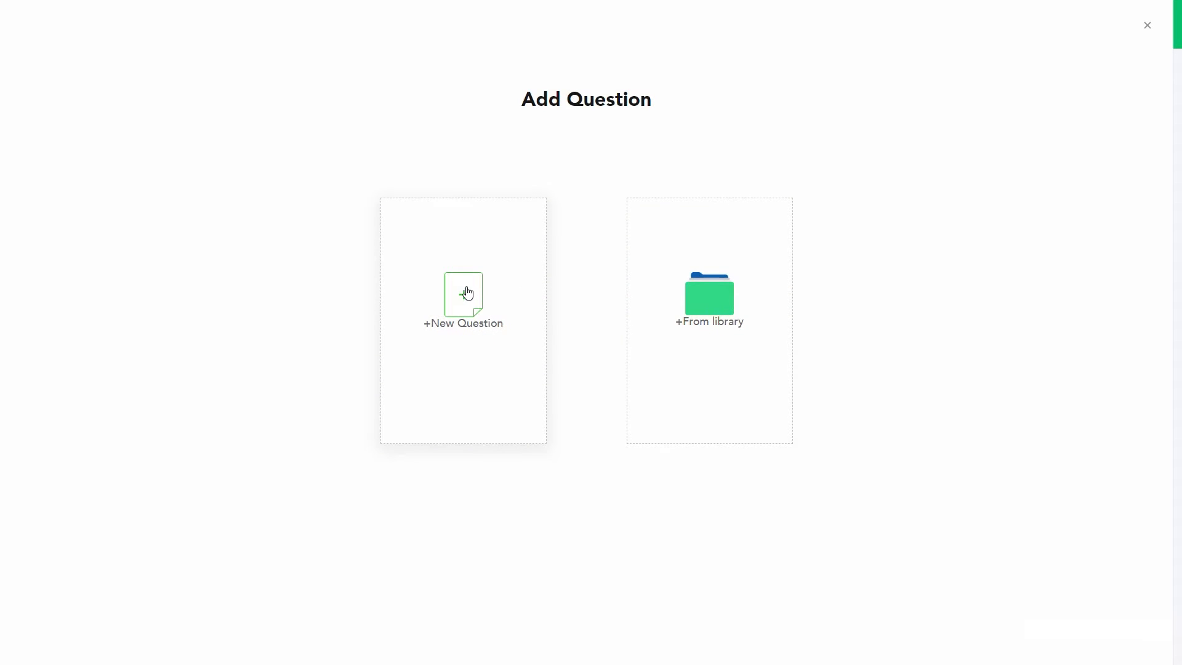
click(468, 293)
click(418, 161)
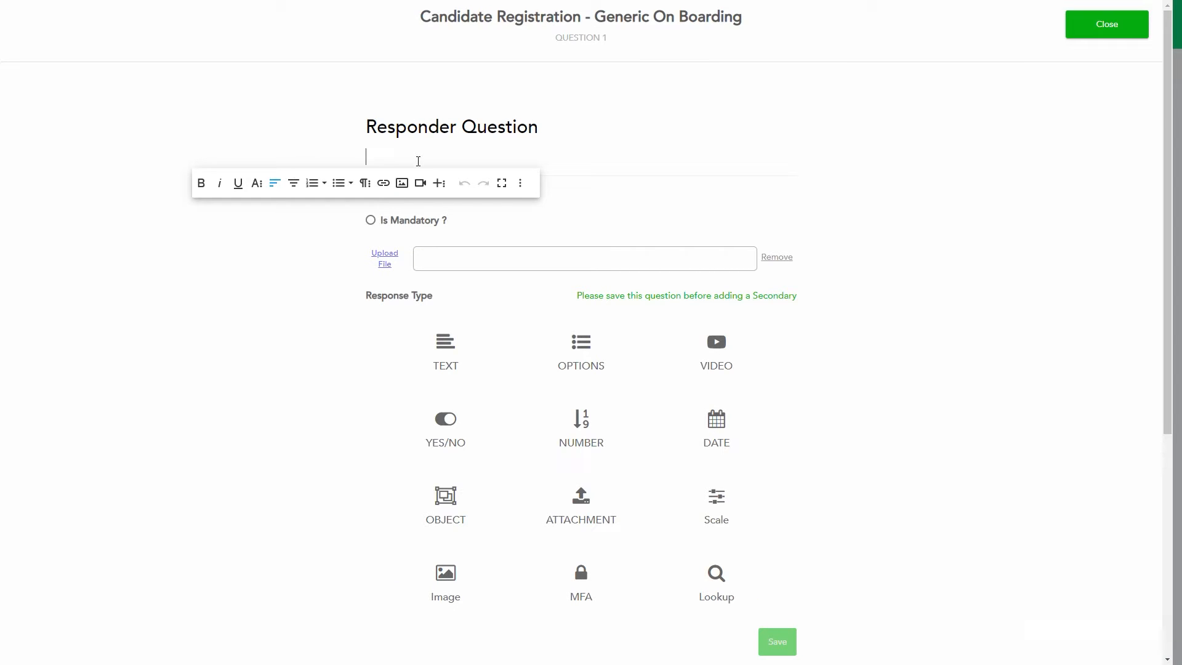
text(Are you an Australian Citizen?)
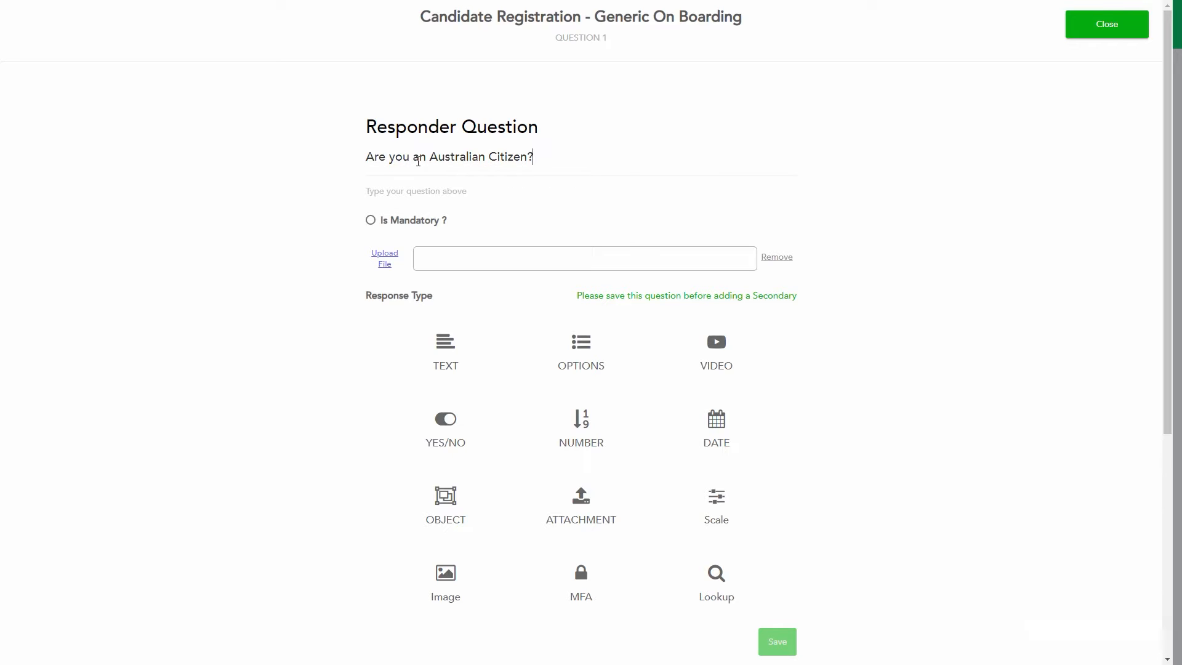
key(ctrl+a)
key(ctrl+b)
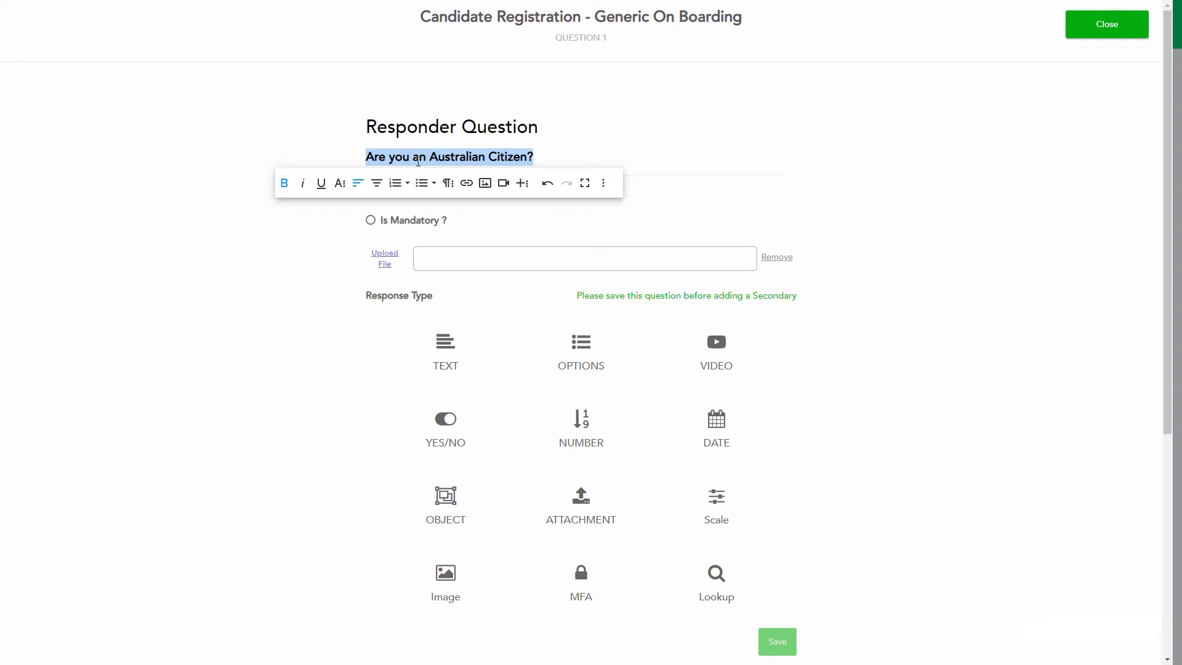
Step: Make the Australian citizen question mandatory with a Yes/No response type and save it
click(370, 220)
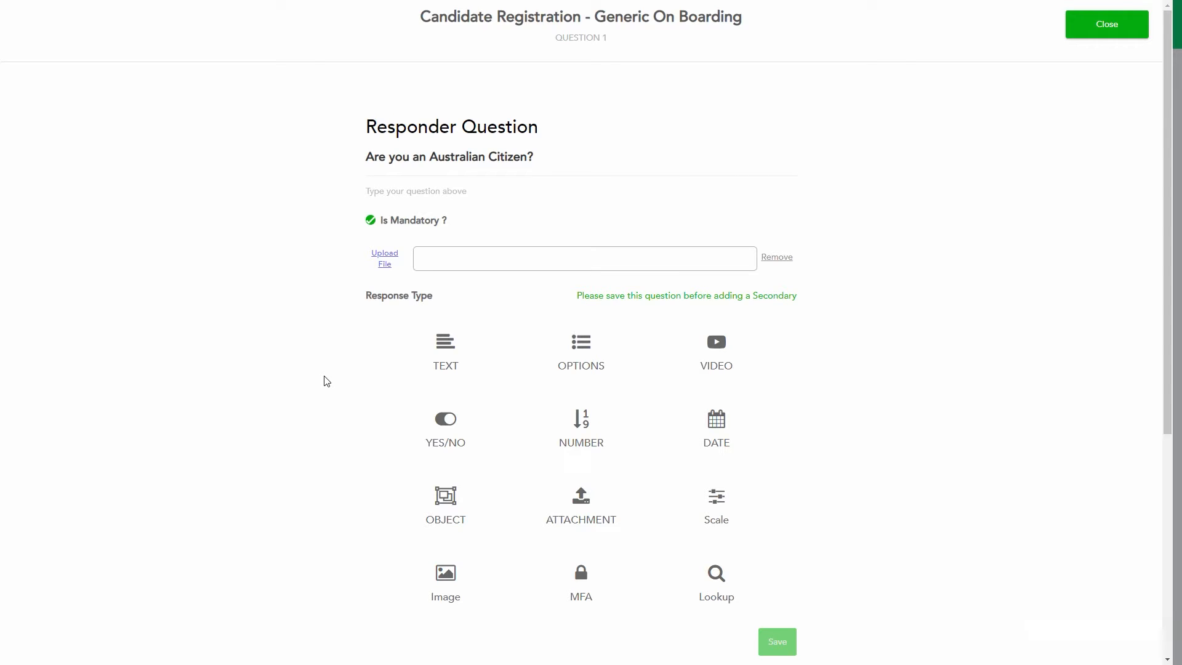
click(448, 369)
click(445, 427)
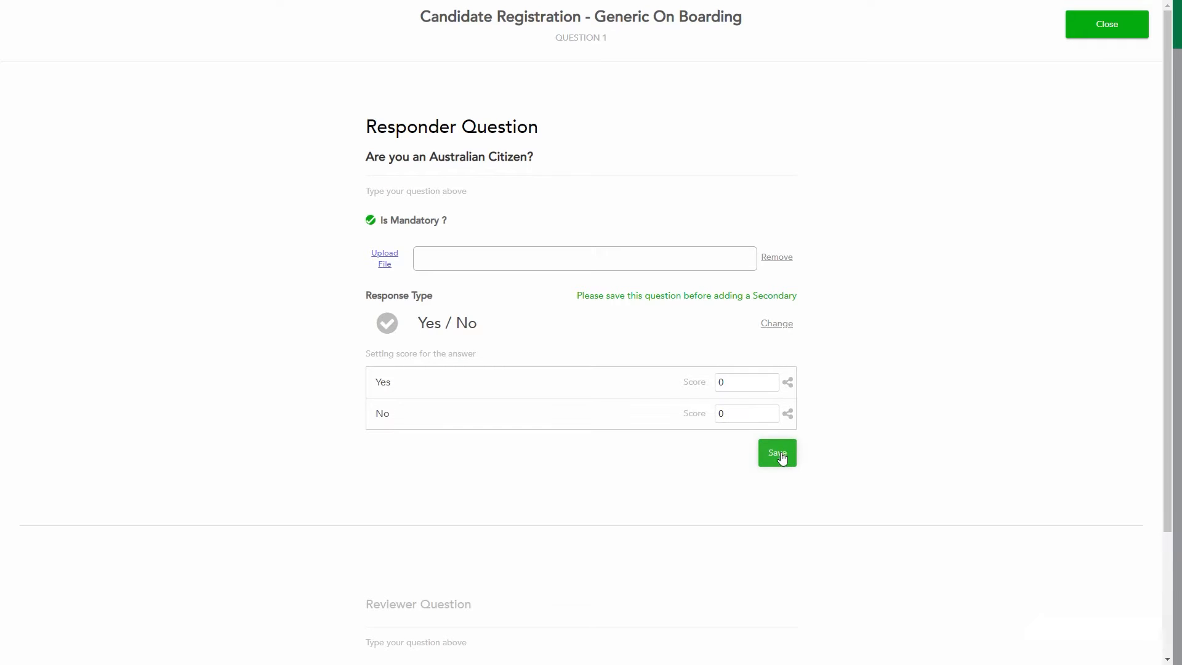
click(779, 452)
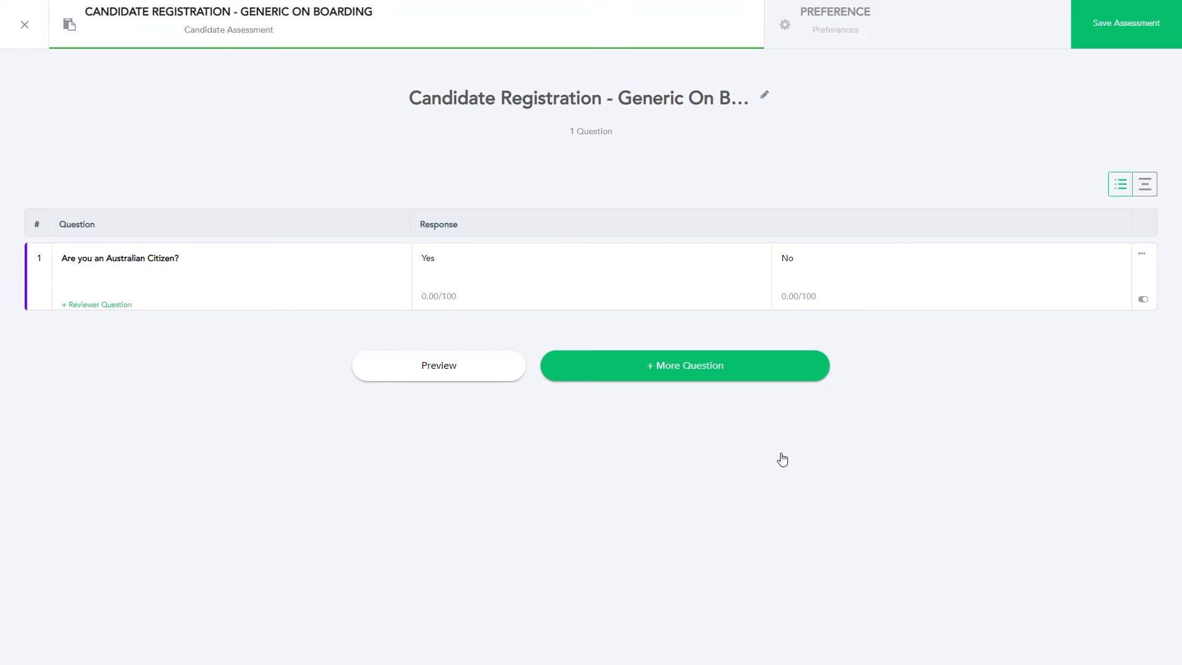
Step: Reopen the Australian citizen question and make its Yes answer move the candidate to the "Triage | Interview" status
click(1144, 186)
click(852, 232)
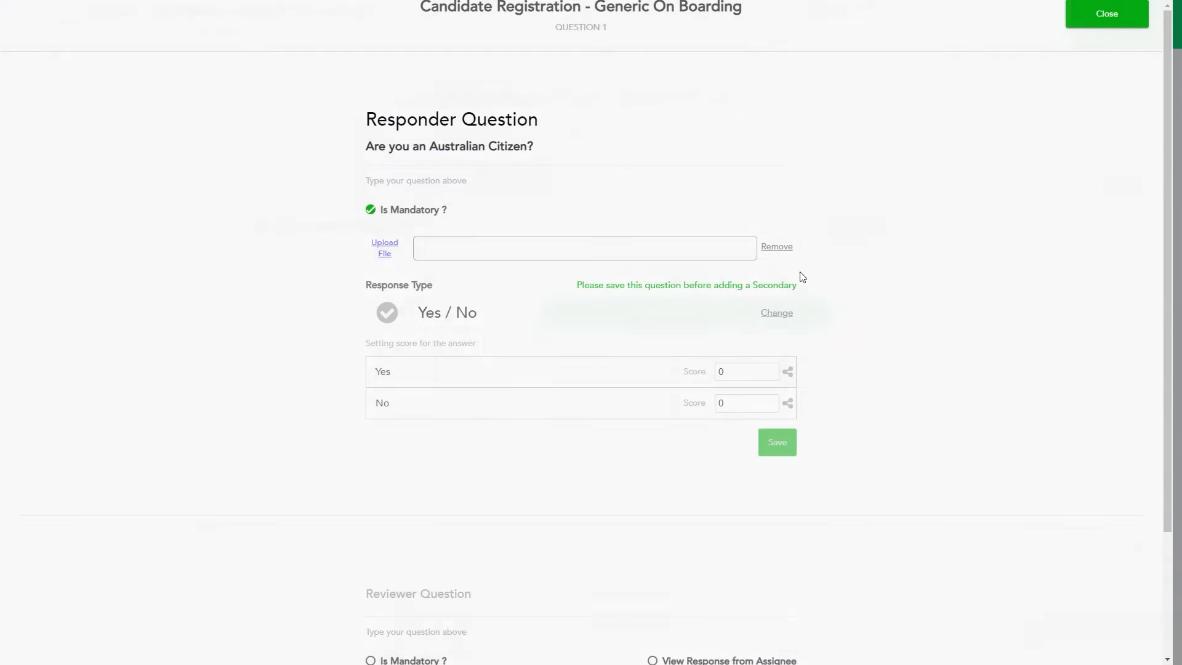
click(787, 382)
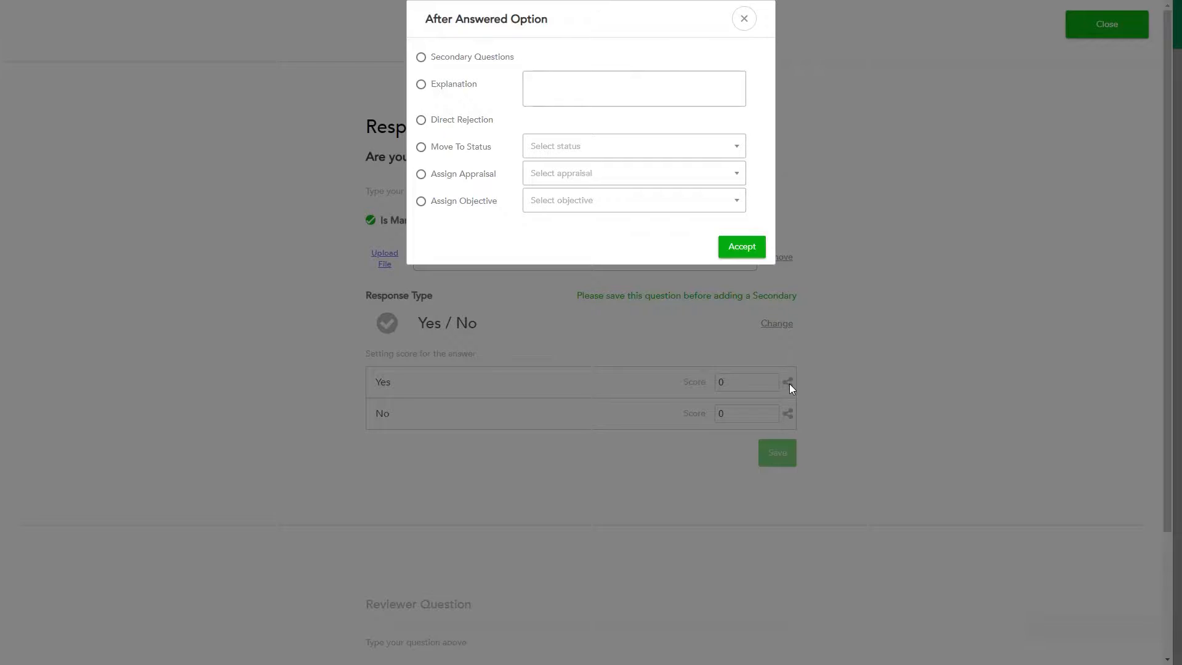
click(421, 147)
click(559, 150)
scroll(579, 265, down, 2)
scroll(579, 266, down, 2)
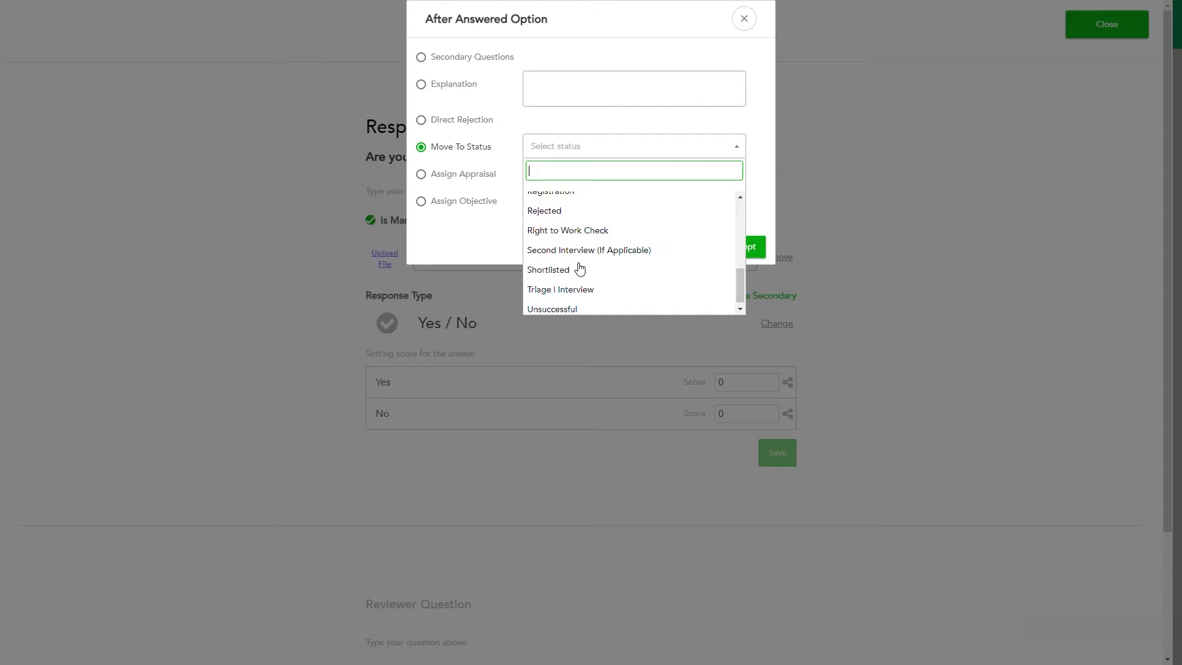
click(573, 291)
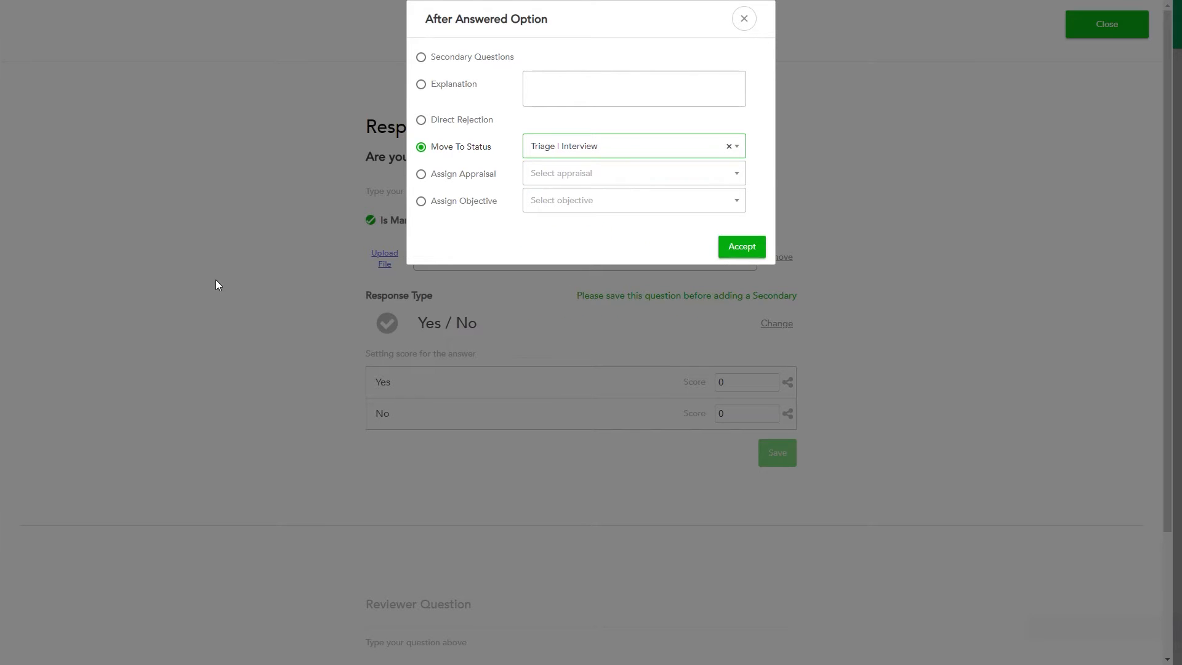
click(753, 248)
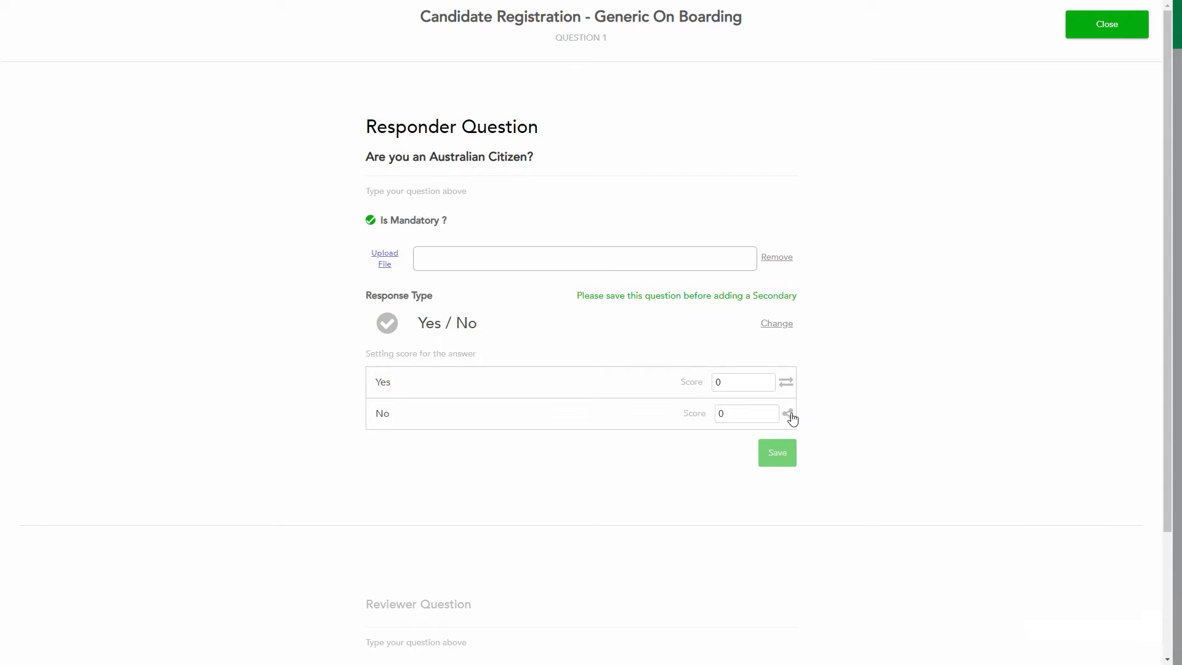
Step: Make the No answer of the Australian citizen question lead to secondary questions
click(790, 415)
click(422, 57)
click(746, 248)
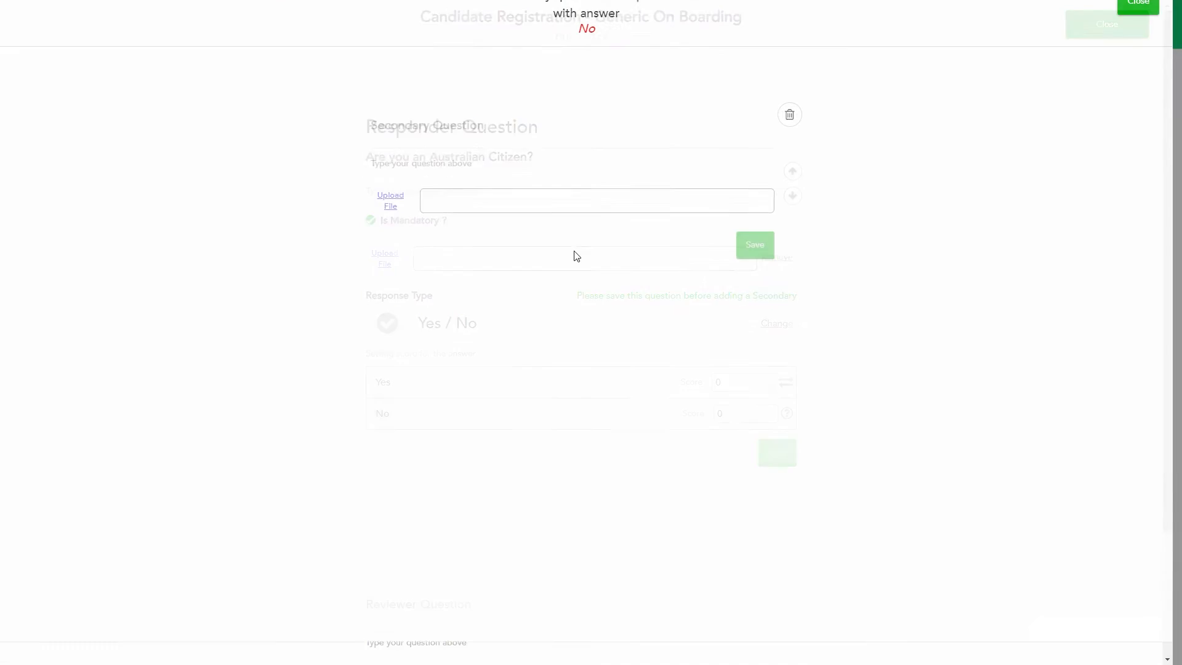
Step: Write the secondary question "Are you a New Zealand Citizen?" in bold and give it a Yes/No response type
click(411, 161)
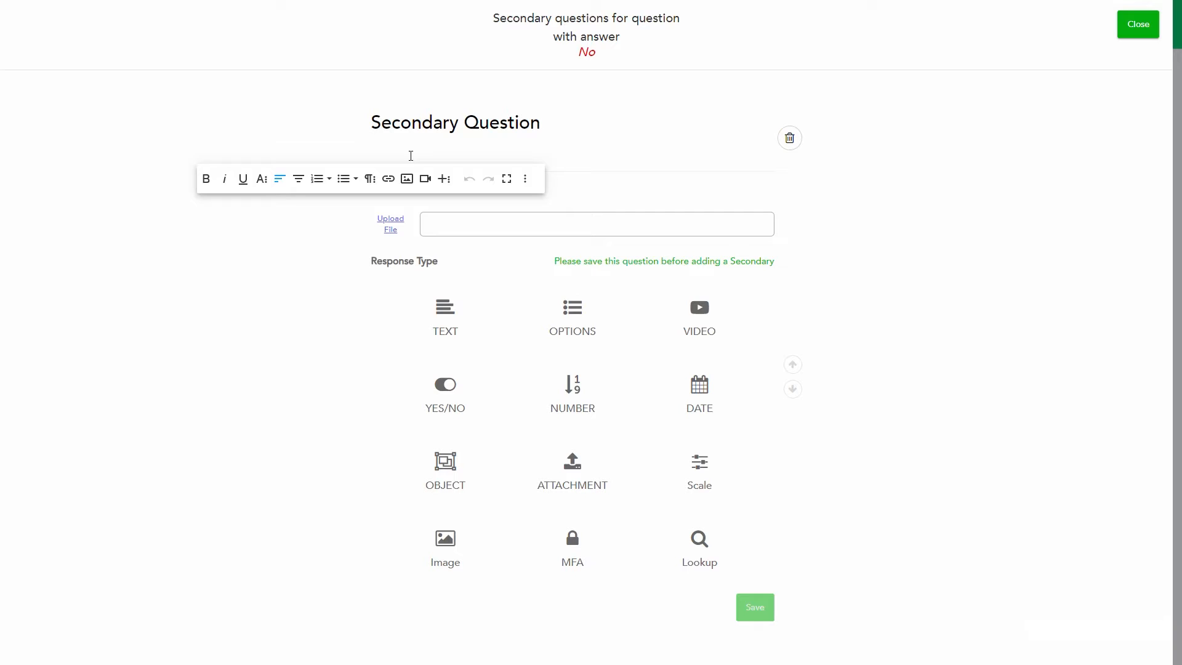
text(Are you a)
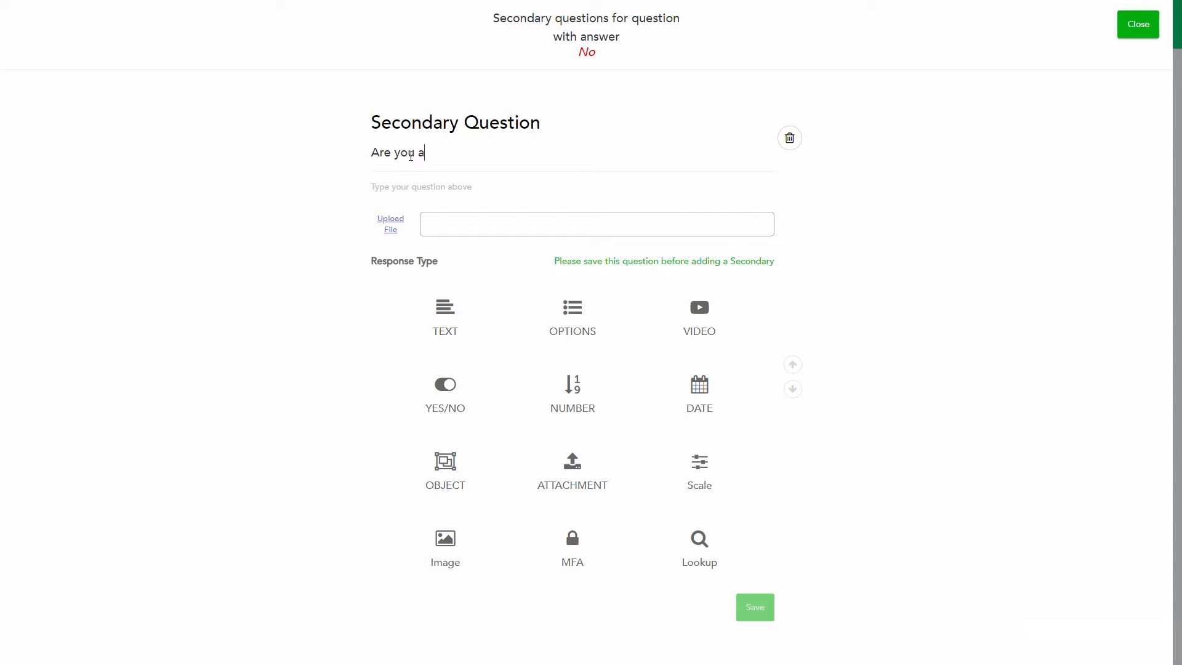
text( New Zealand Cirt)
key(shift+Left)
text(tizen)
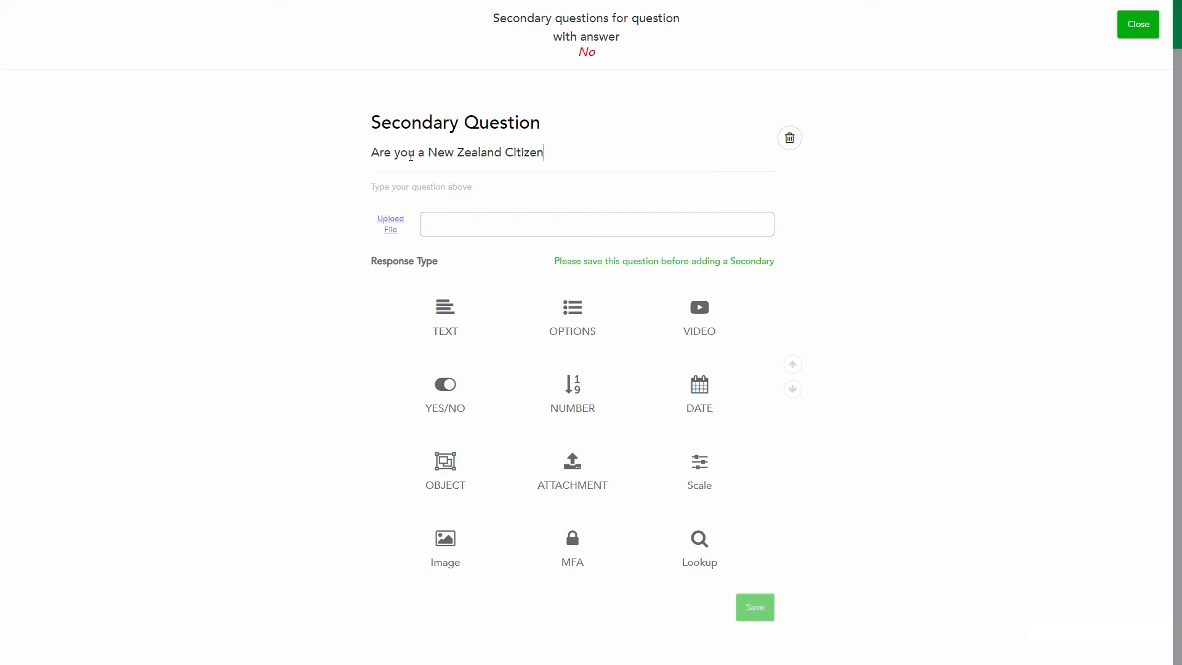
key(shift+Left)
key(shift+Left)
key(shift+Left)
key(shift+Left)
key(shift+Left)
key(shift+Left)
key(shift+Left)
key(shift+Left)
key(shift+Left)
key(shift+Left)
key(shift+Left)
key(shift+Left)
key(shift+Left)
key(shift+Left)
key(shift+Left)
key(shift+Left)
key(shift+Left)
key(shift+Left)
key(shift+Left)
key(shift+Left)
key(shift+Left)
key(shift+Left)
key(shift+Left)
key(shift+Left)
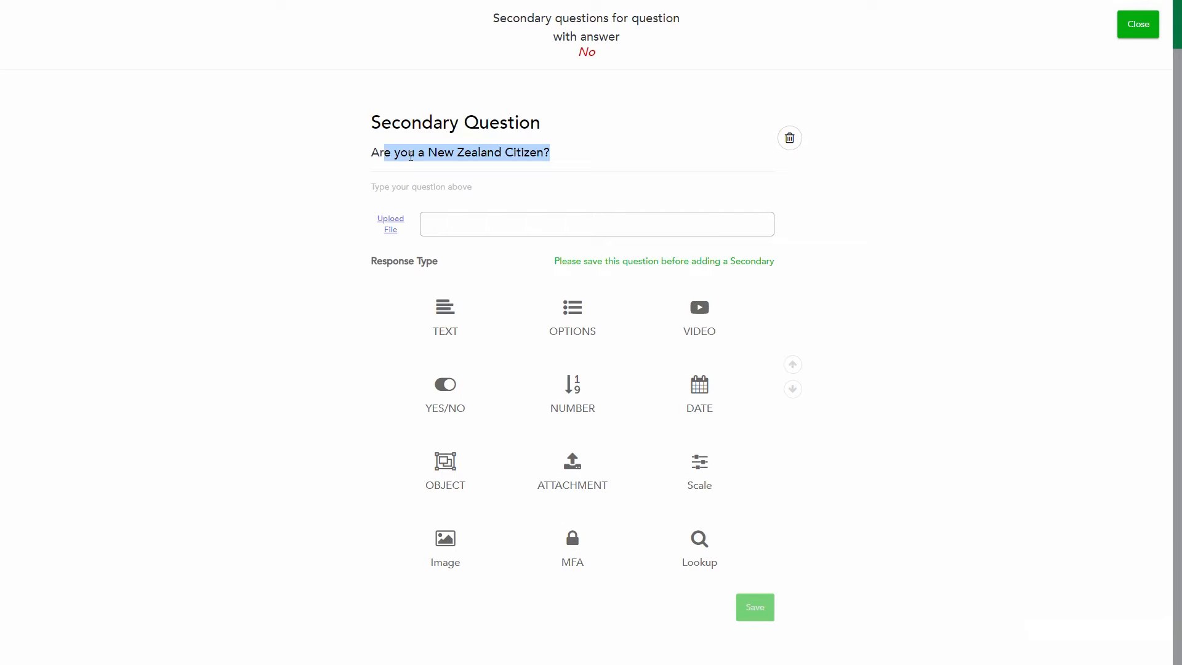
key(ctrl+b)
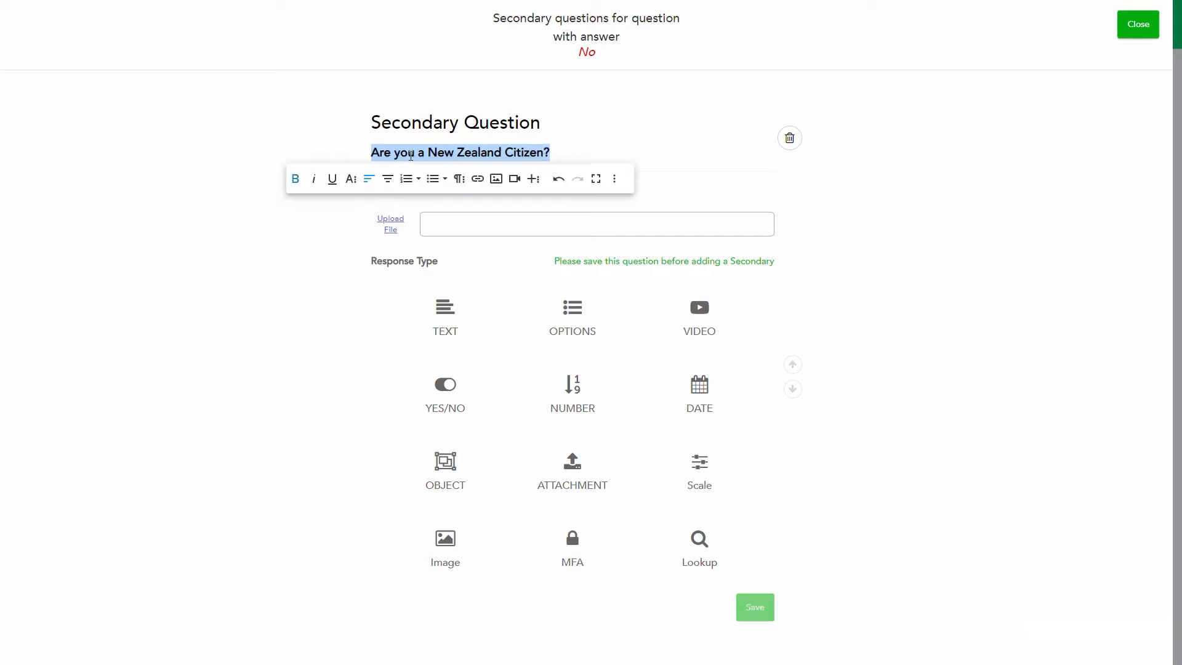
click(229, 282)
click(438, 386)
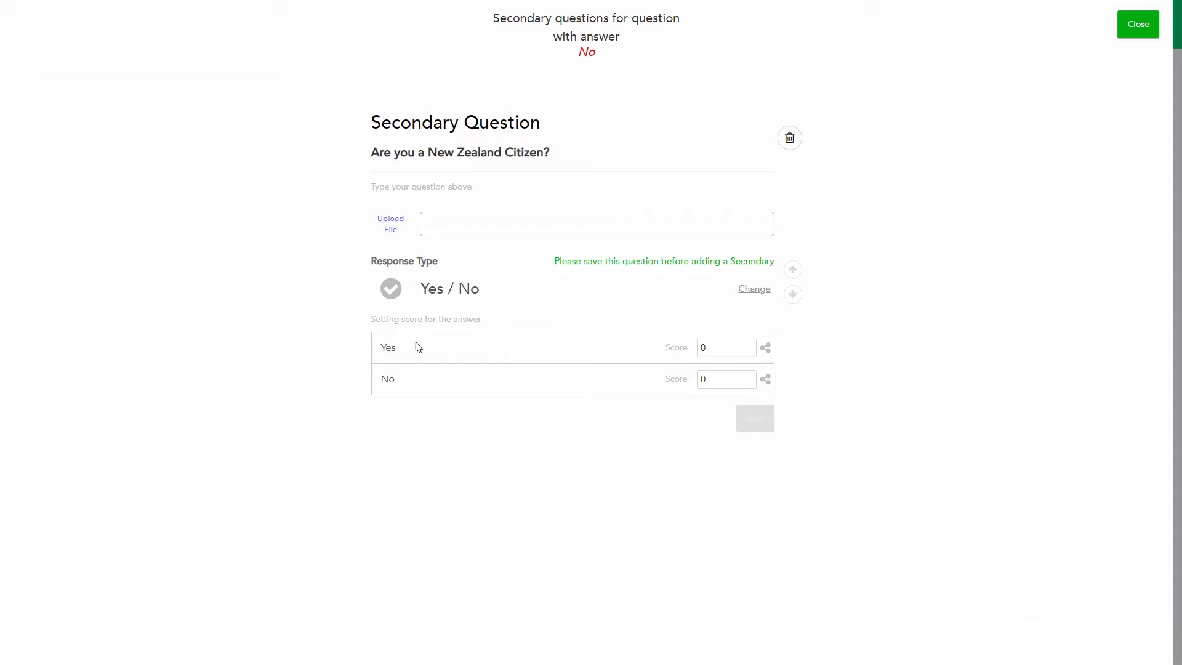
Step: Make the Yes answer of the New Zealand citizen question move the candidate to the "Triage | Interview" status
click(767, 350)
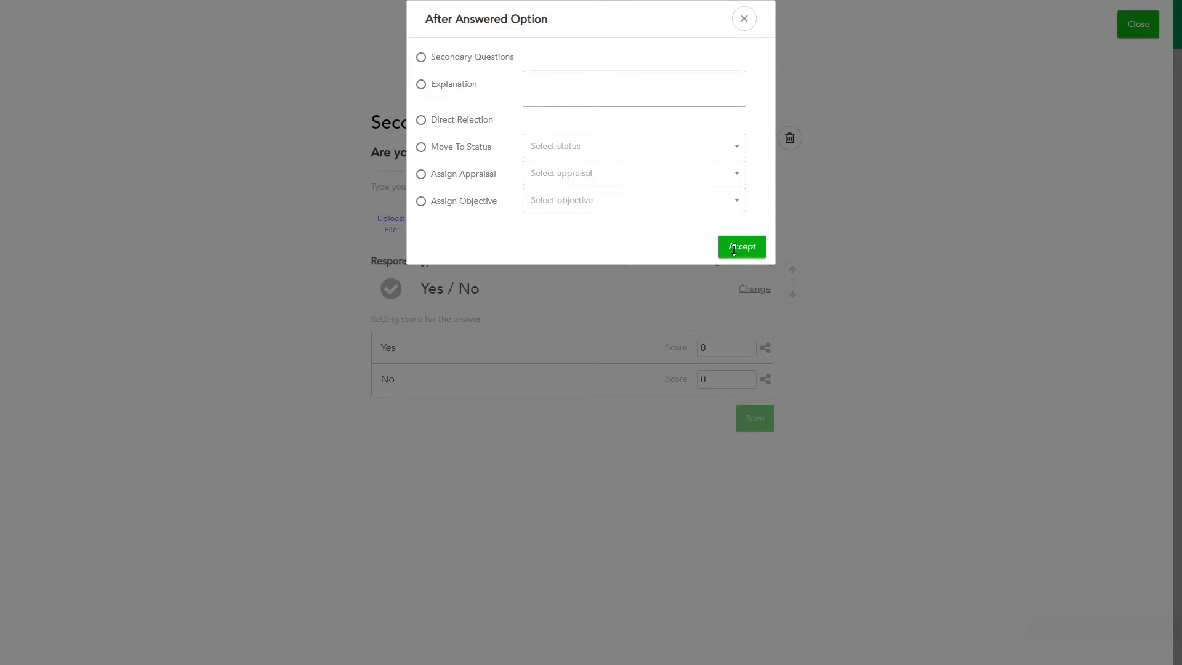
click(421, 148)
click(600, 152)
scroll(619, 256, down, 4)
scroll(618, 255, down, 5)
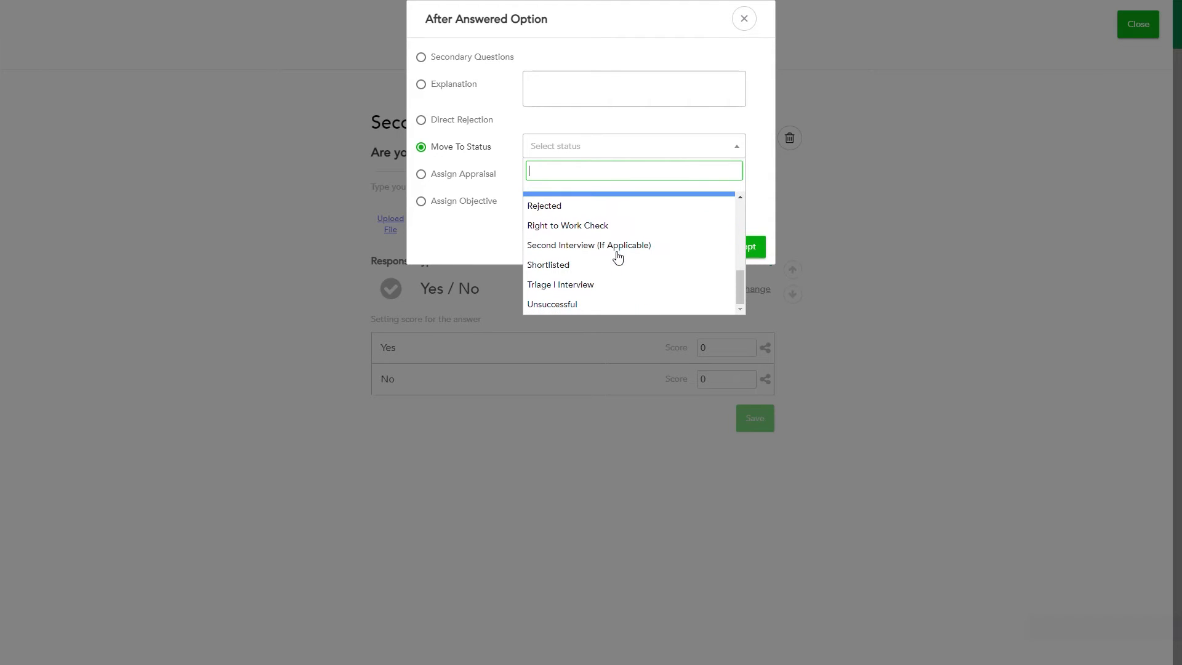
click(582, 285)
click(739, 252)
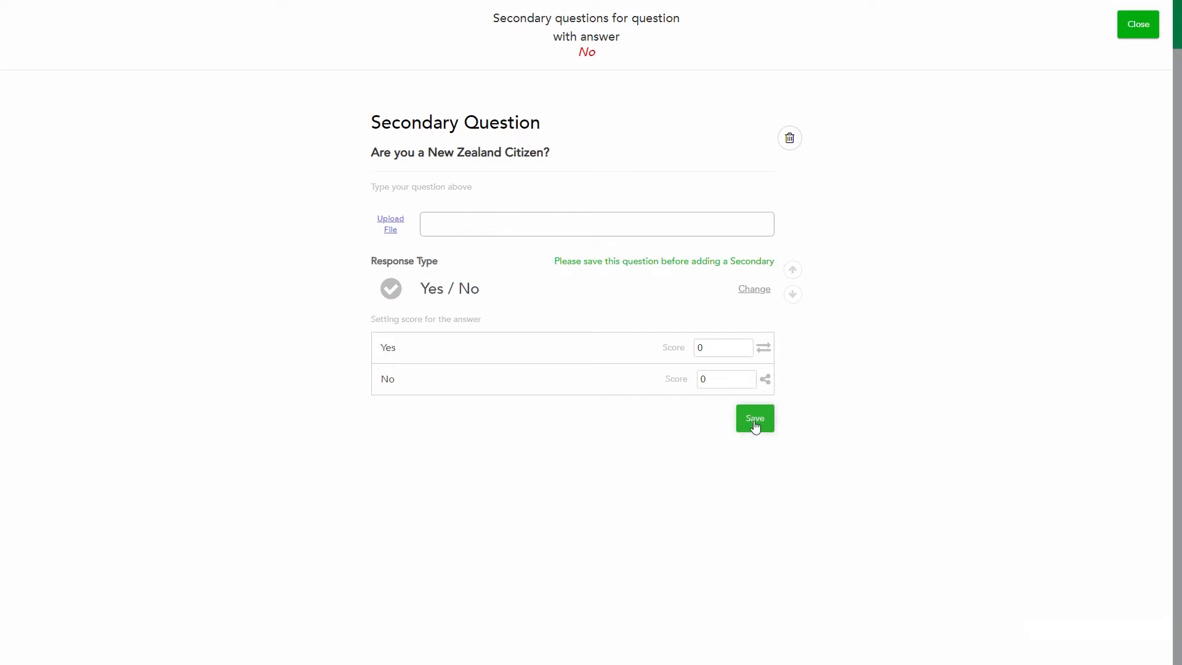
Step: Make the No answer of the New Zealand citizen question move the candidate to the "Right to Work Check" status
click(765, 381)
click(421, 147)
click(604, 152)
scroll(614, 250, down, 5)
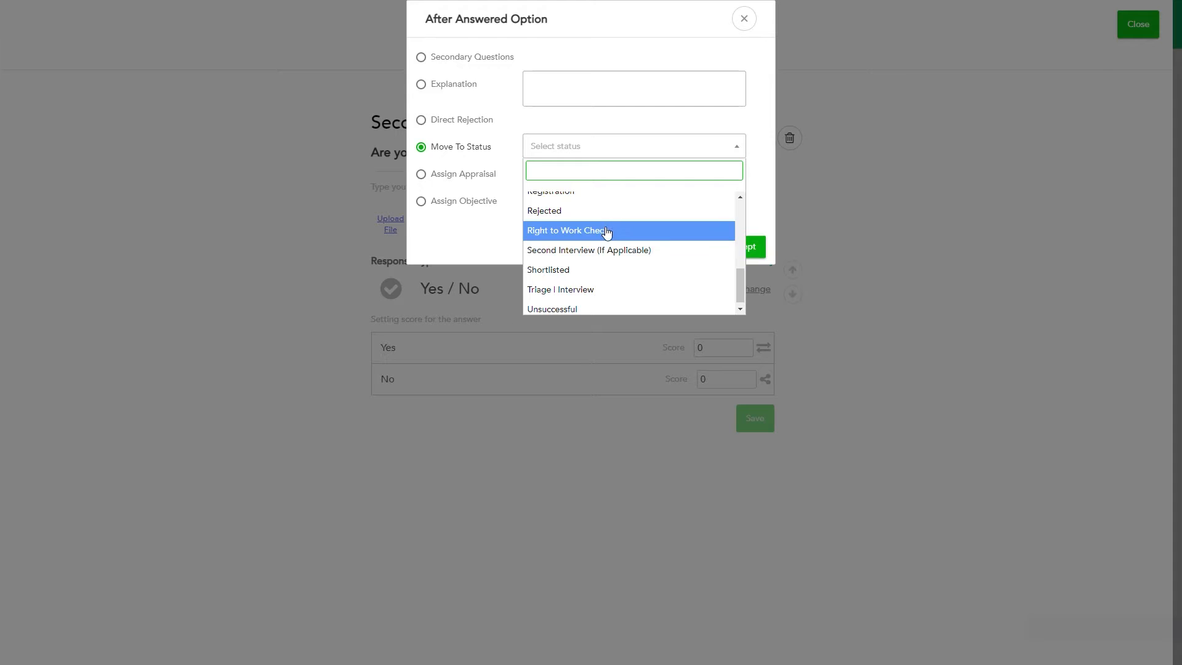
click(607, 231)
click(745, 249)
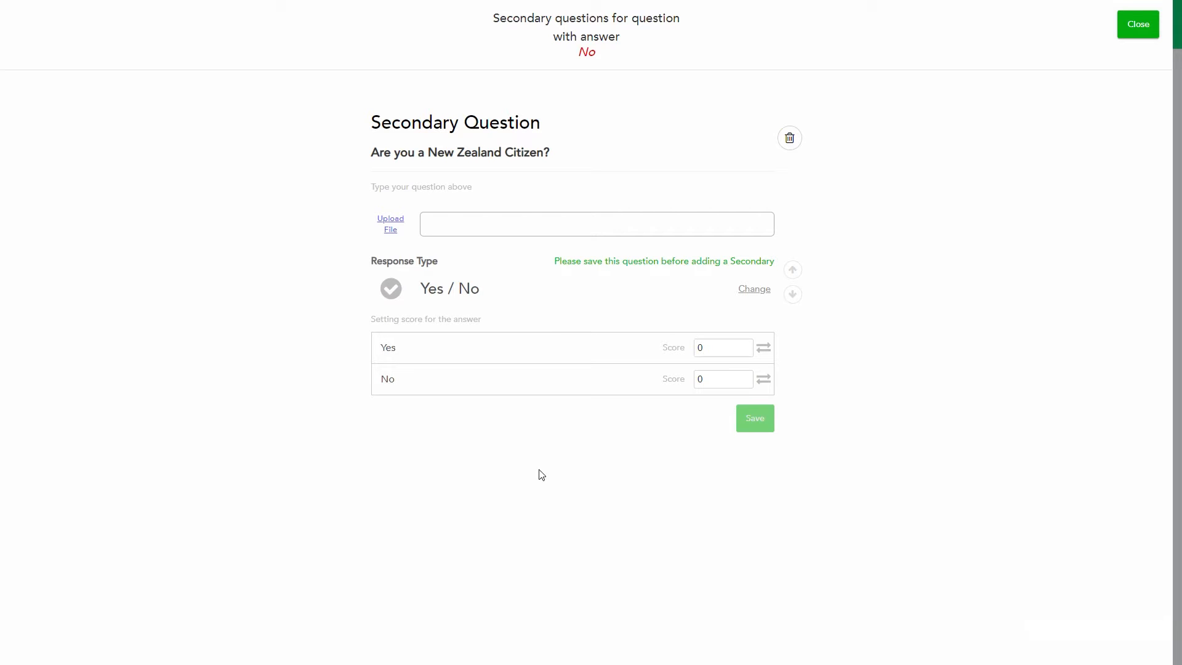
Step: Save the New Zealand citizen question and return to the assessment's question list
click(756, 422)
click(1141, 28)
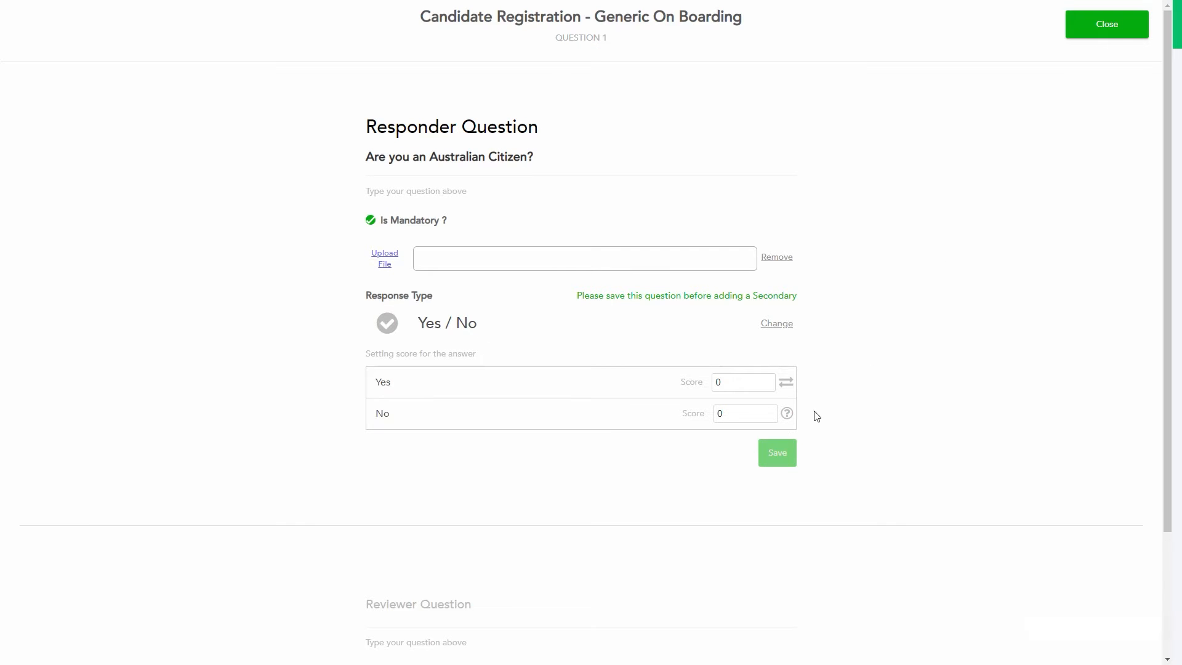
click(1107, 31)
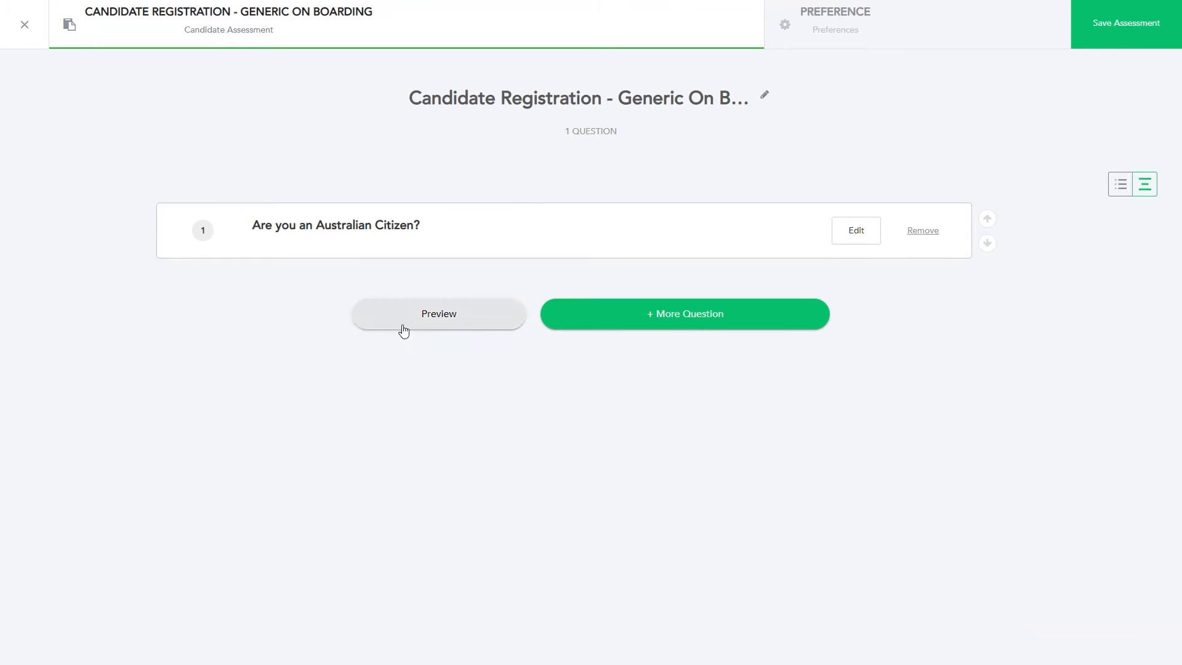
Step: Add a new responder question reading "Have you had any prior work injuries?" in bold
click(686, 315)
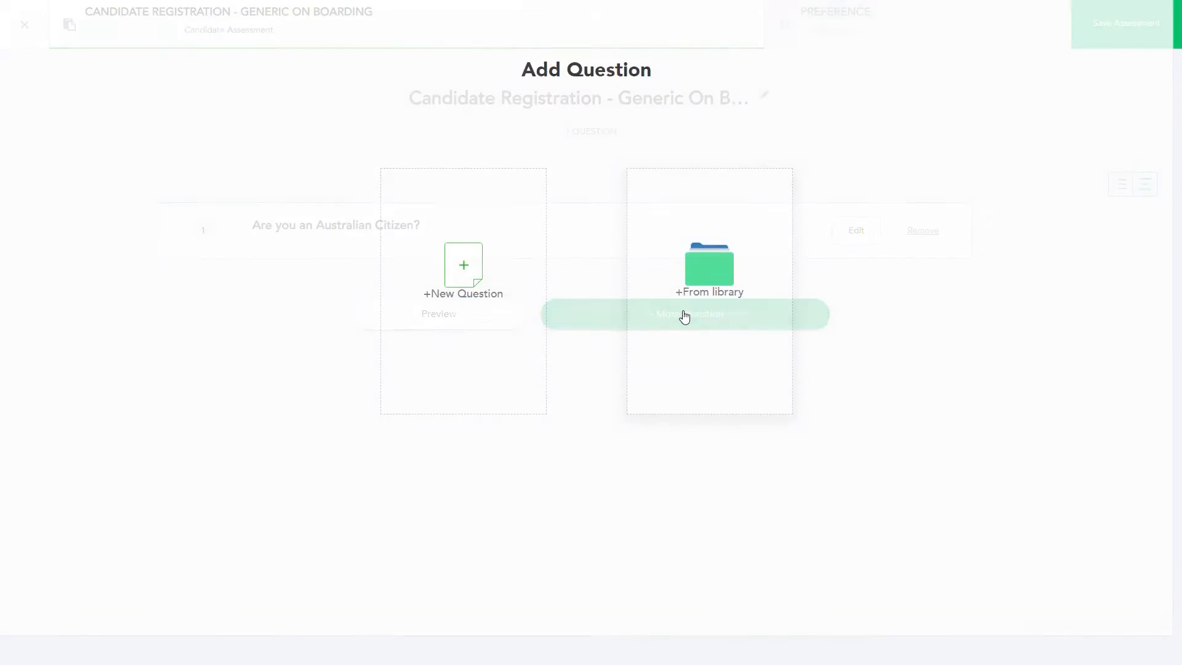
click(477, 306)
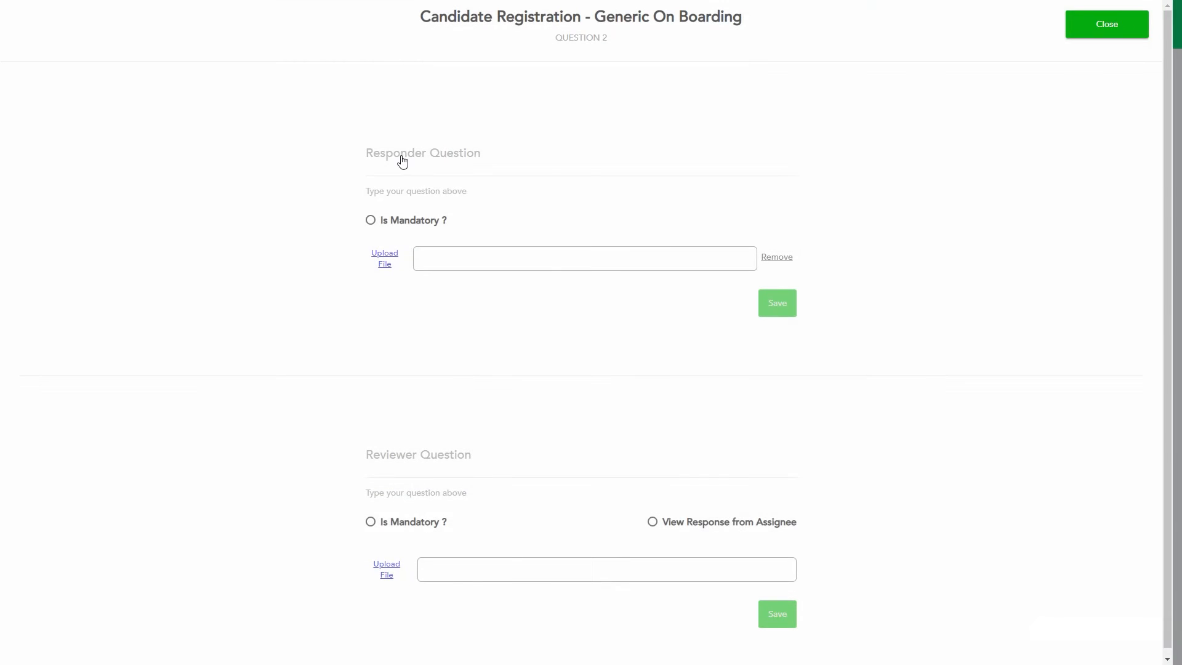
click(403, 161)
text(Have you )
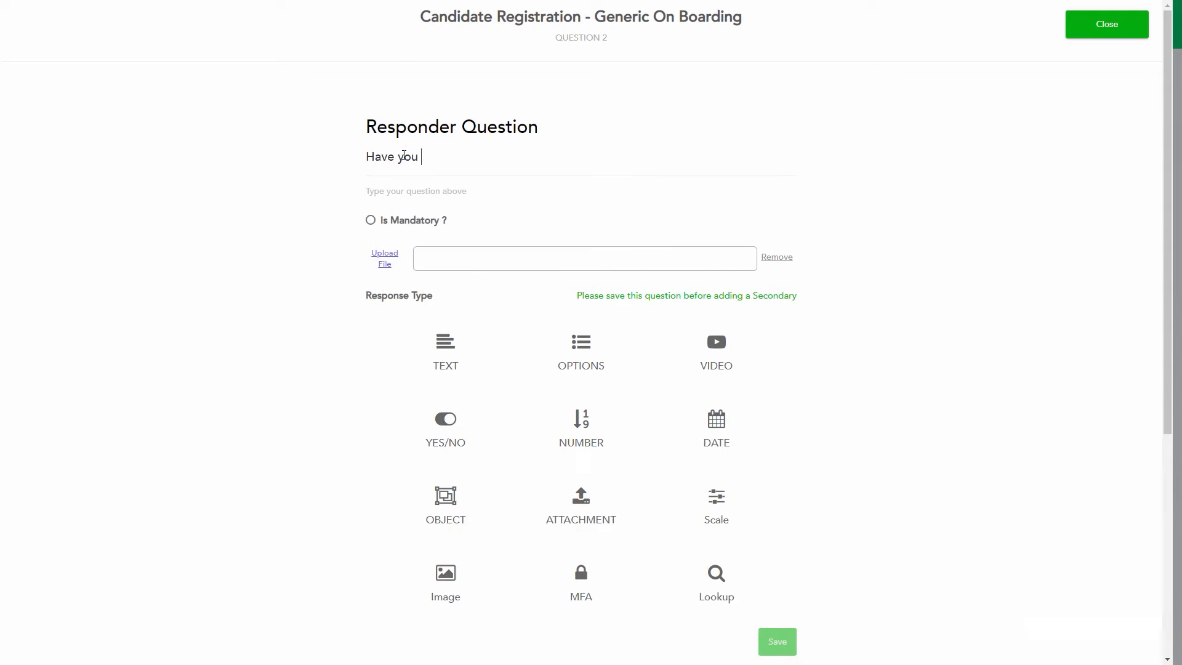
text(had any prior work injurtie)
key(BackSpace)
key(BackSpace)
key(BackSpace)
text(ies)
key(ctrl+a)
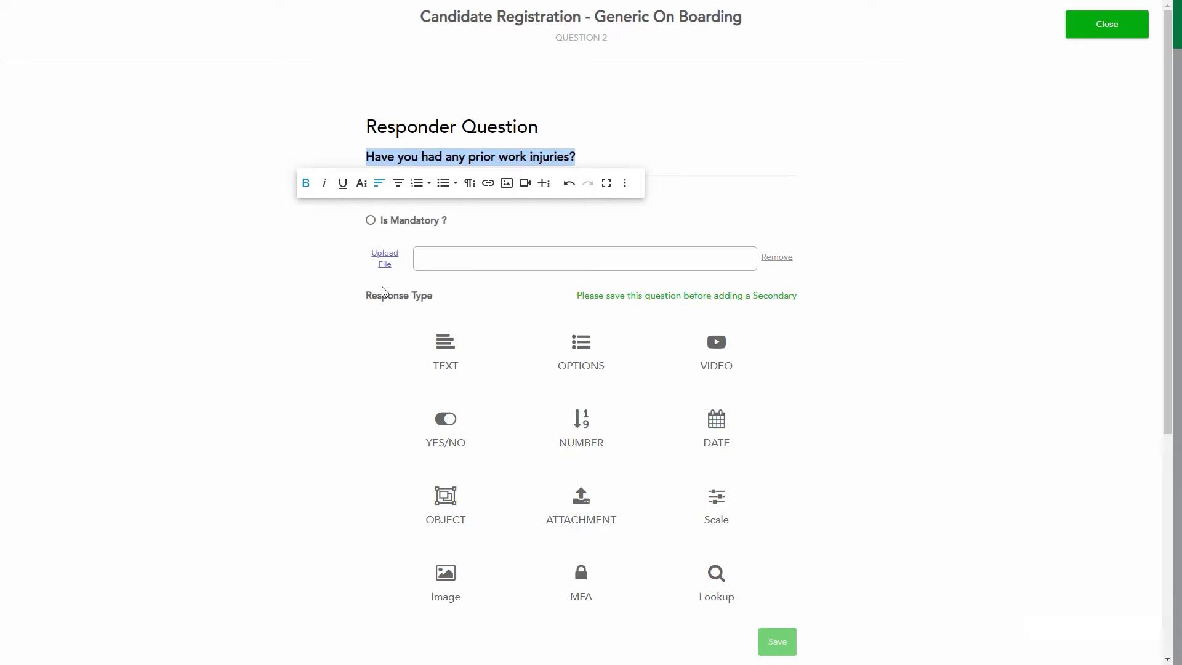
Step: Make the prior work injuries question mandatory with a Yes/No response type and save it
click(370, 220)
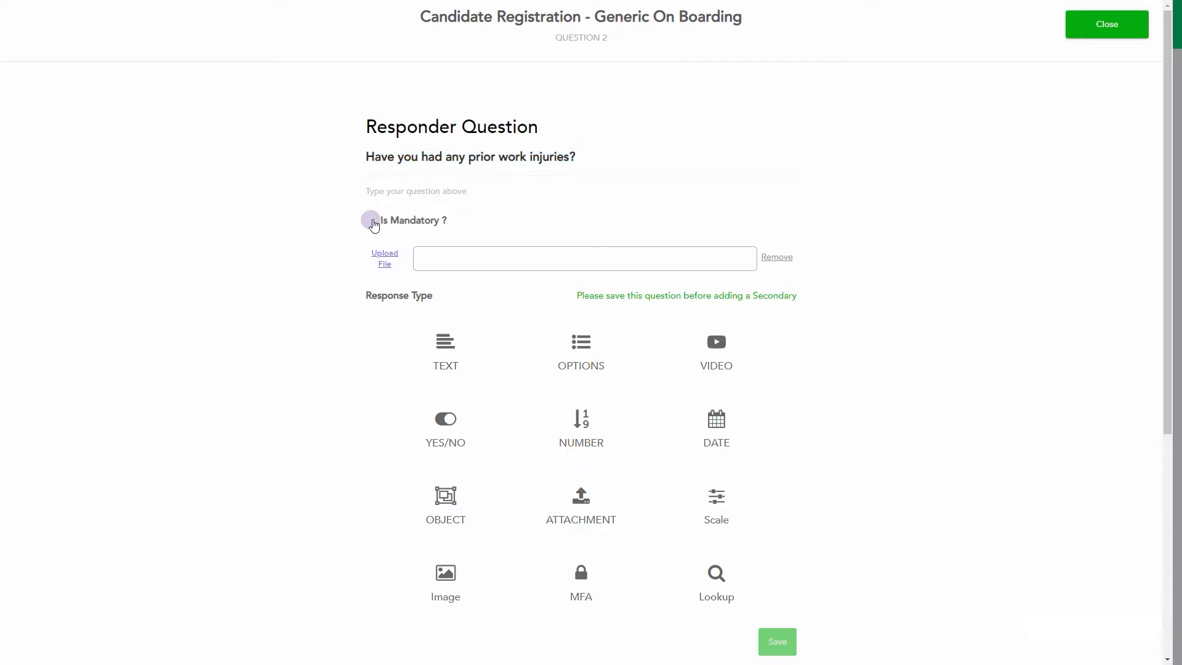
click(442, 431)
click(771, 453)
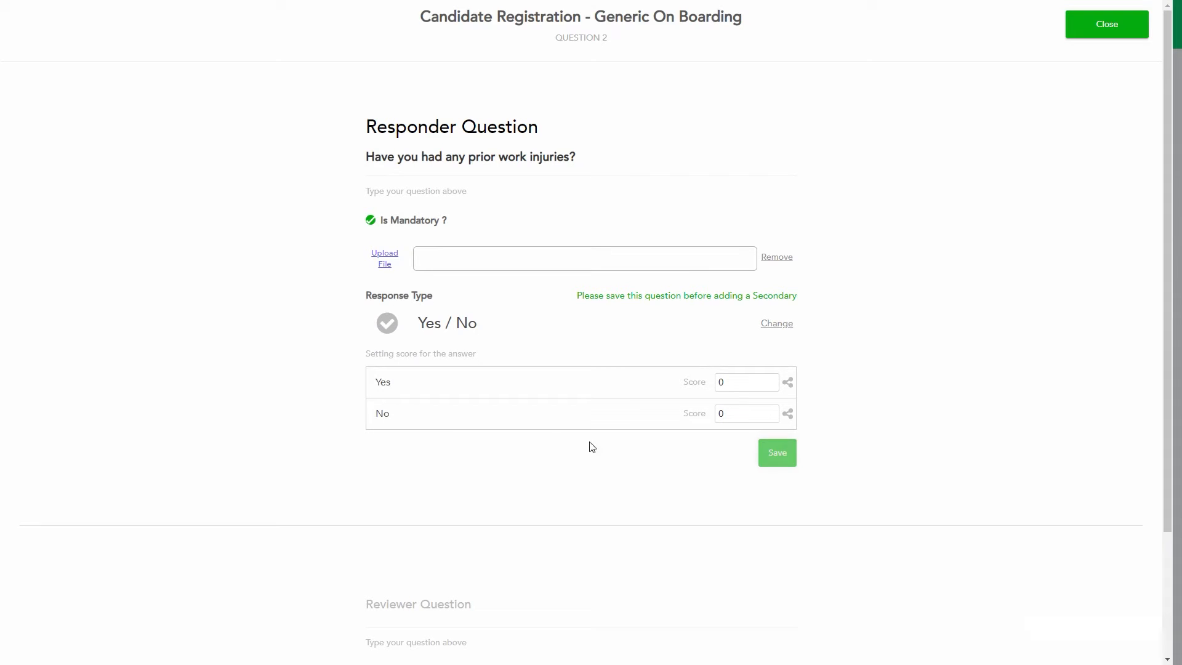
Step: Make the Yes answer of the prior work injuries question lead to secondary questions
click(792, 386)
click(421, 57)
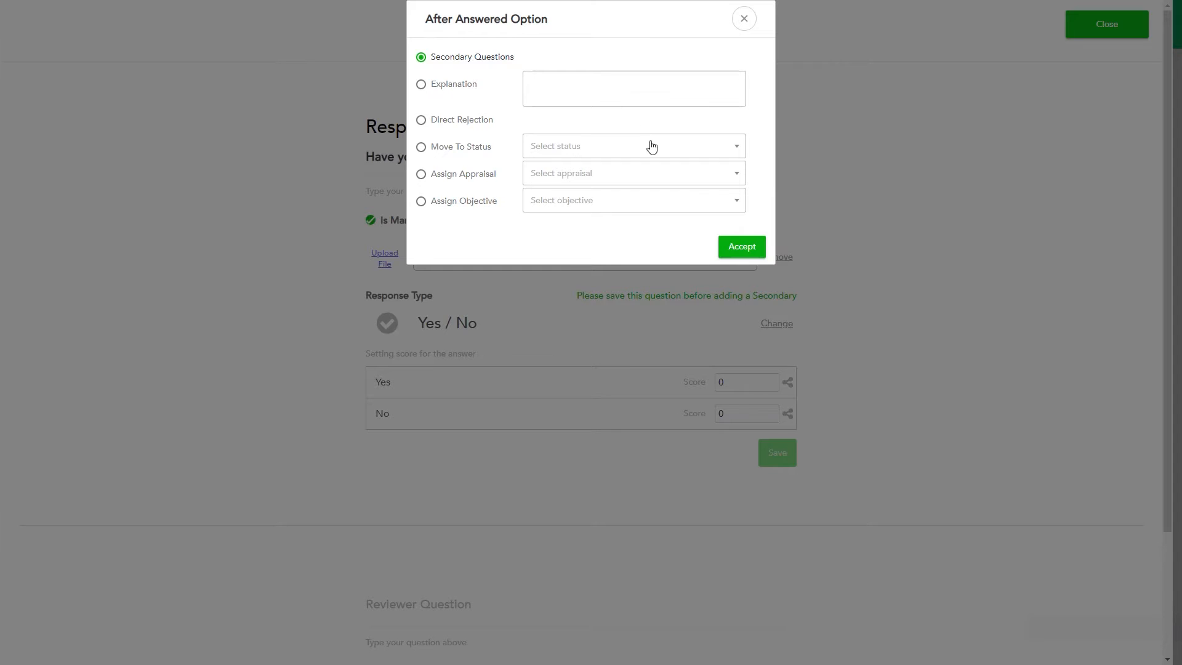
click(737, 249)
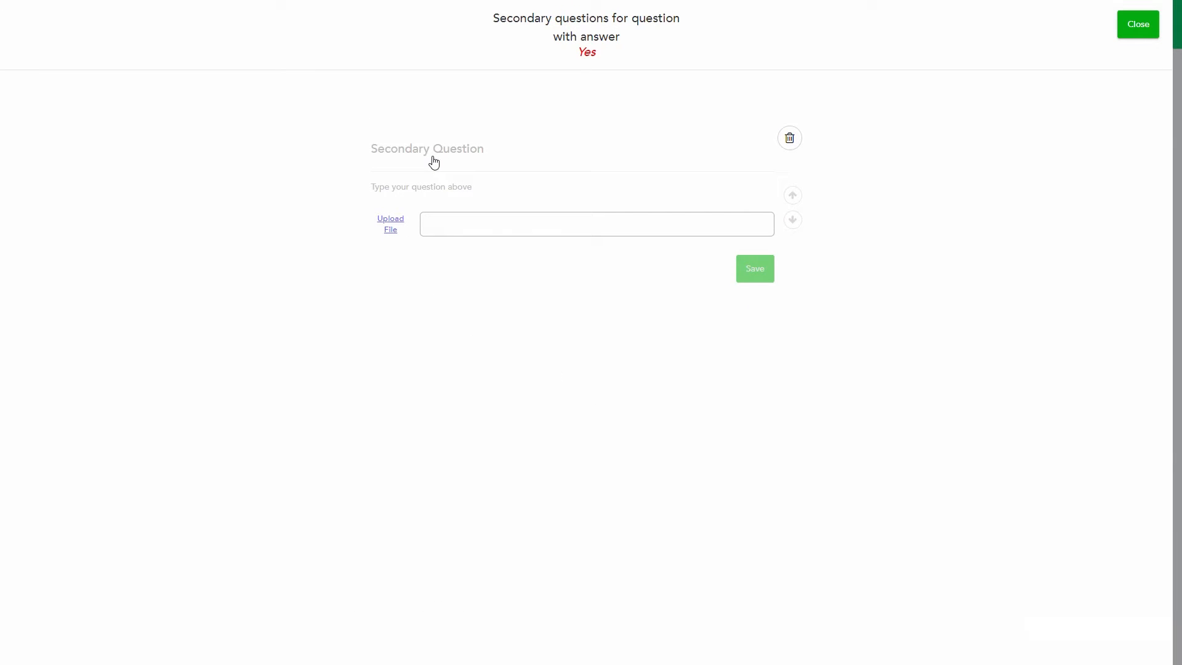
Step: Write the secondary question "Please provide details of each injury you have had." in bold, with an Object response type for Injury History
click(434, 162)
text(Please provid)
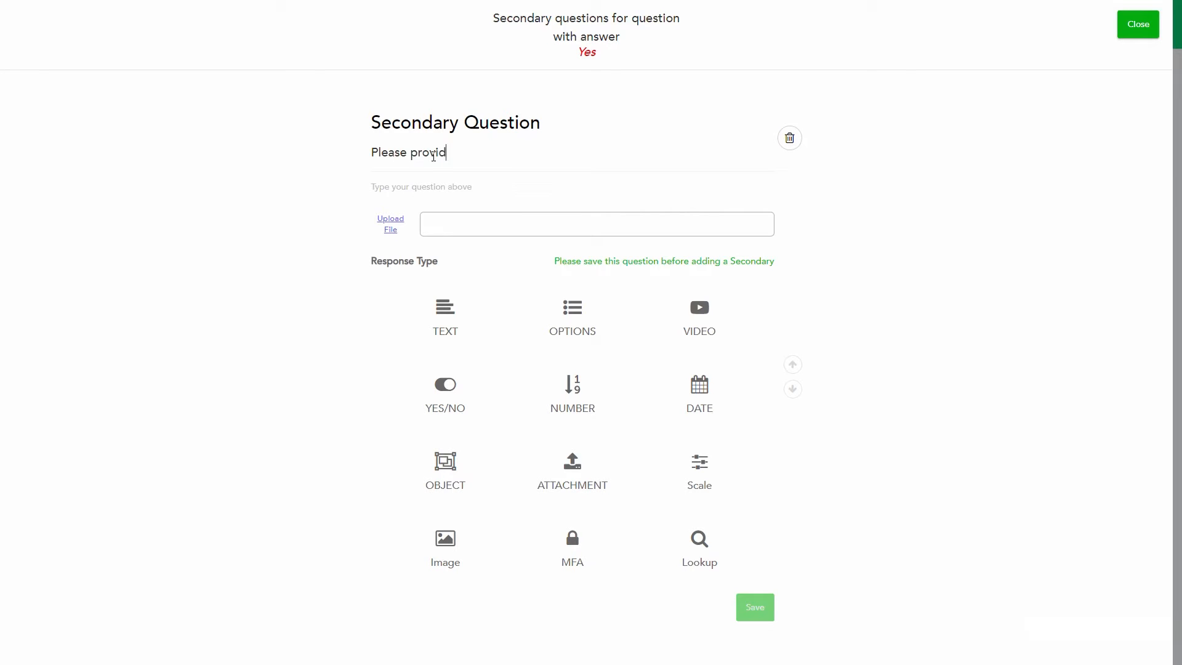
text(e details of each injury )
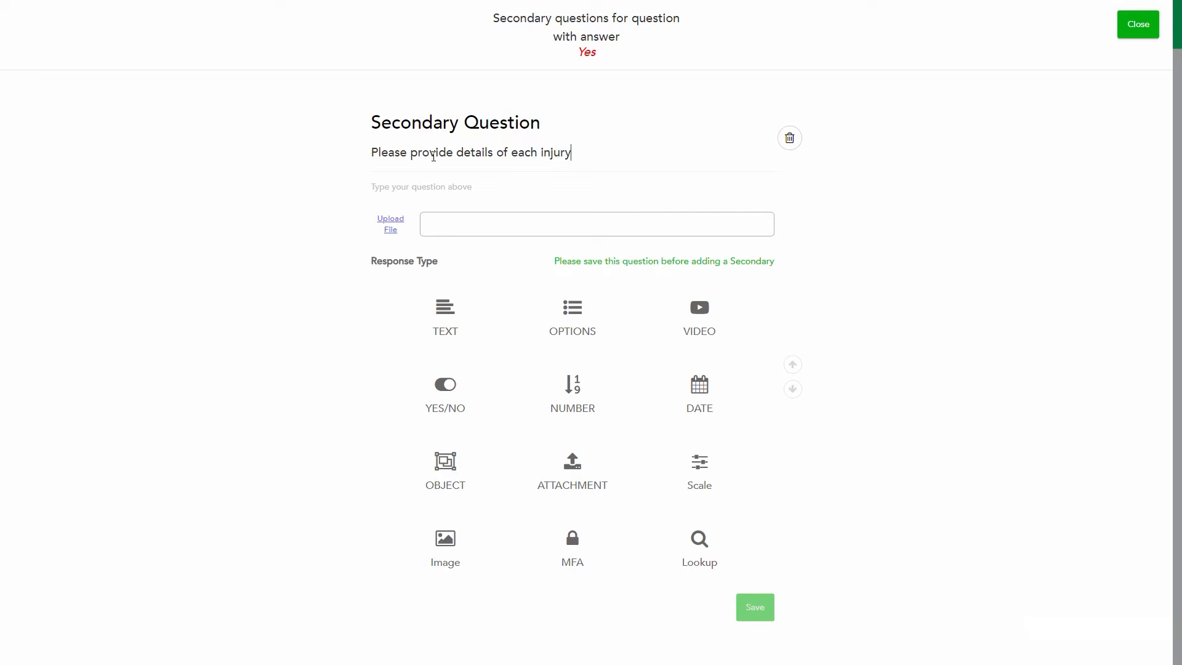
text(you have had.)
key(ctrl+a)
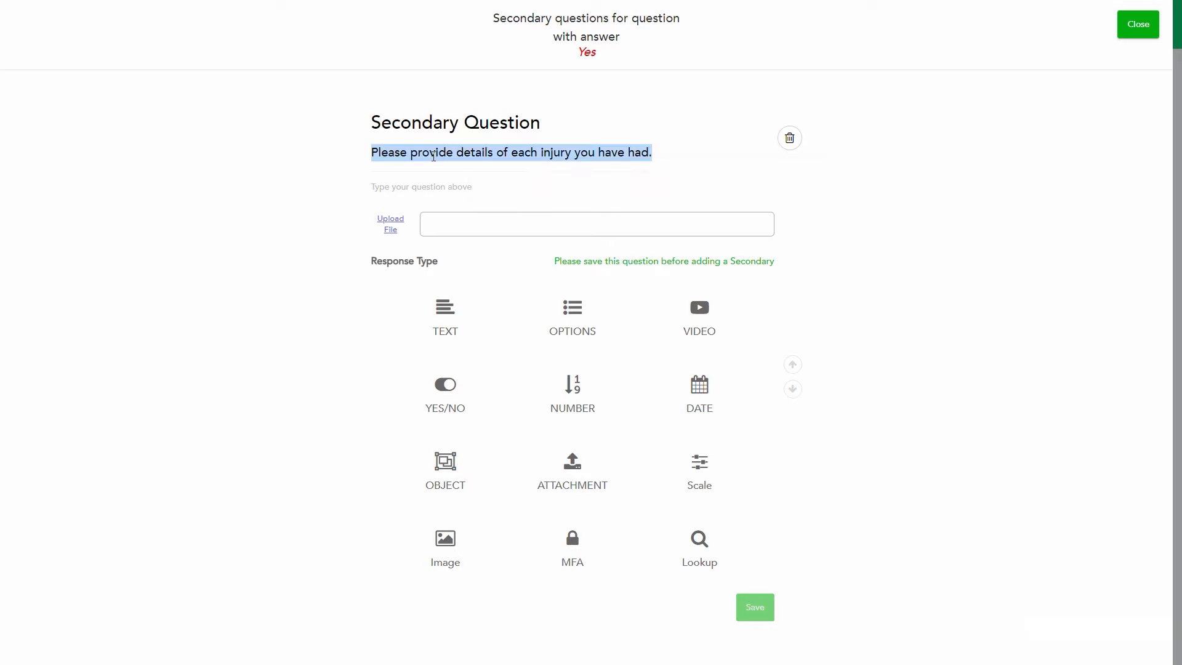
key(ctrl+b)
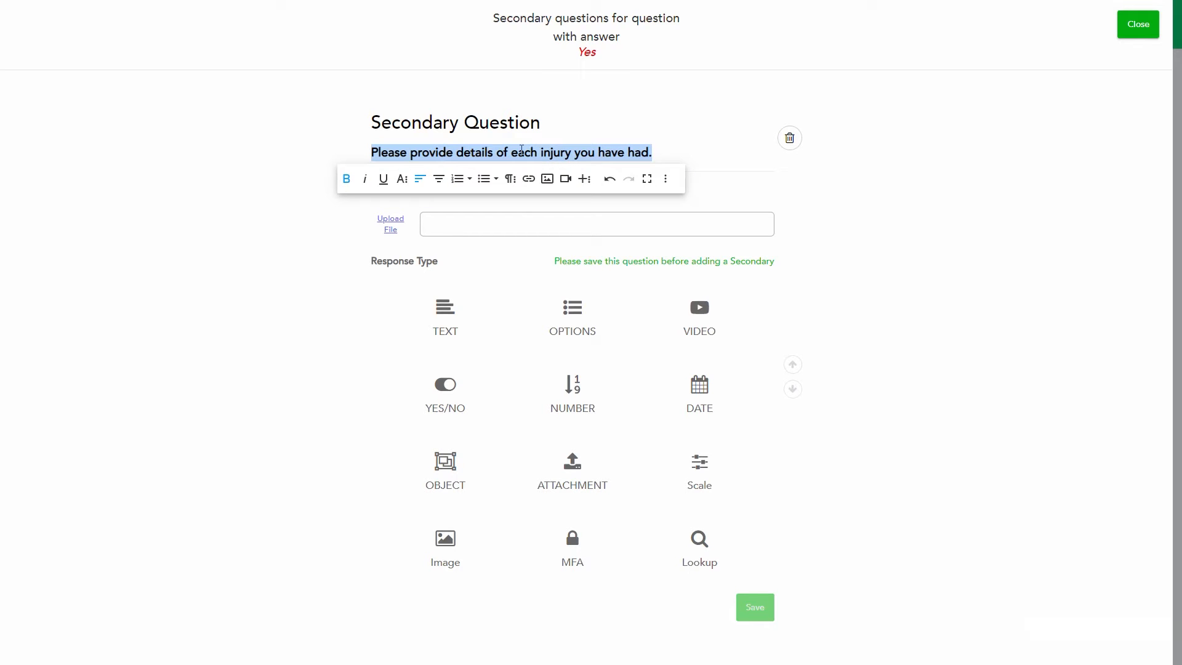
click(447, 468)
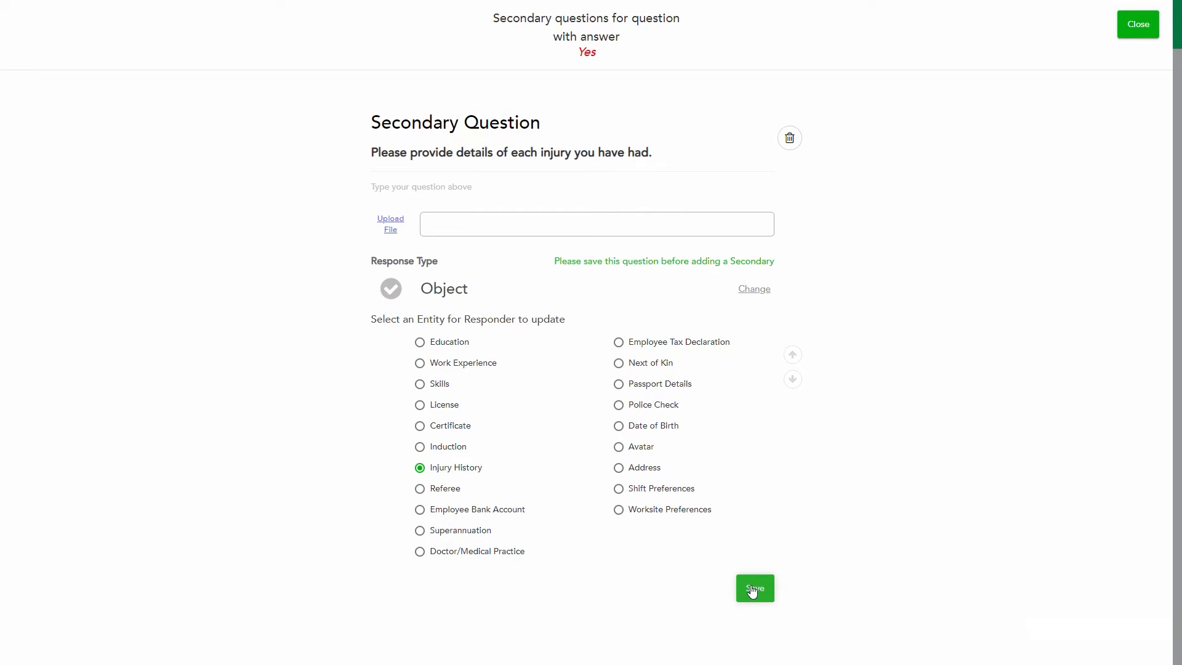
Step: Close the injury details question, save the prior work injuries question and return to the question list
click(1138, 25)
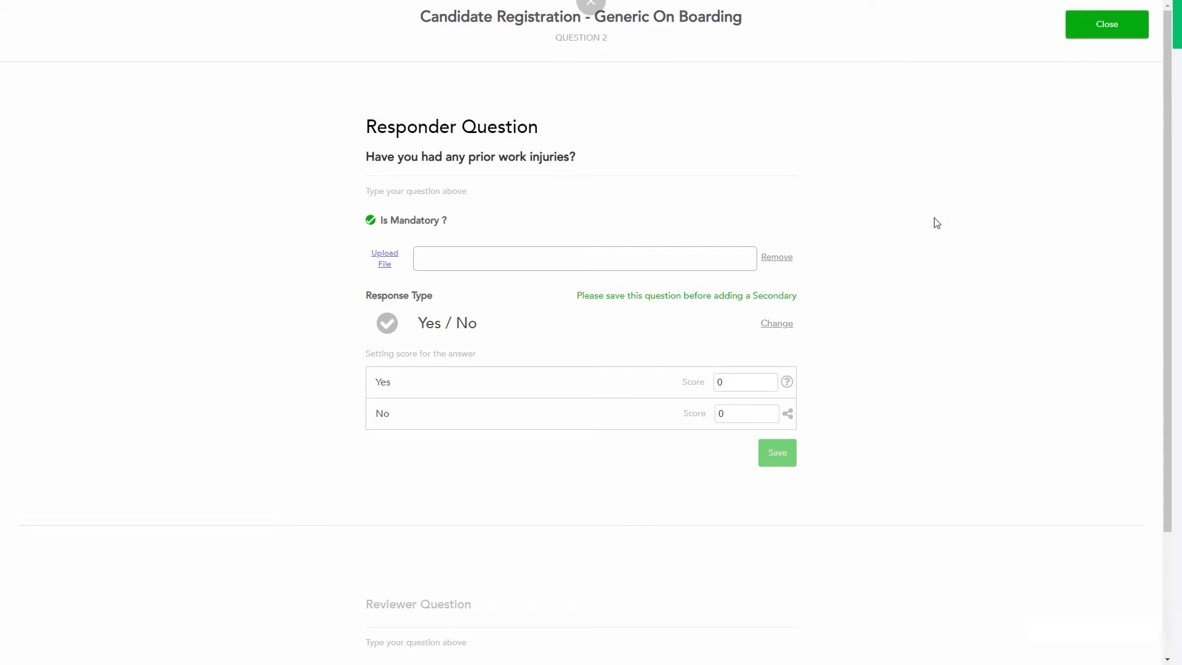
click(780, 453)
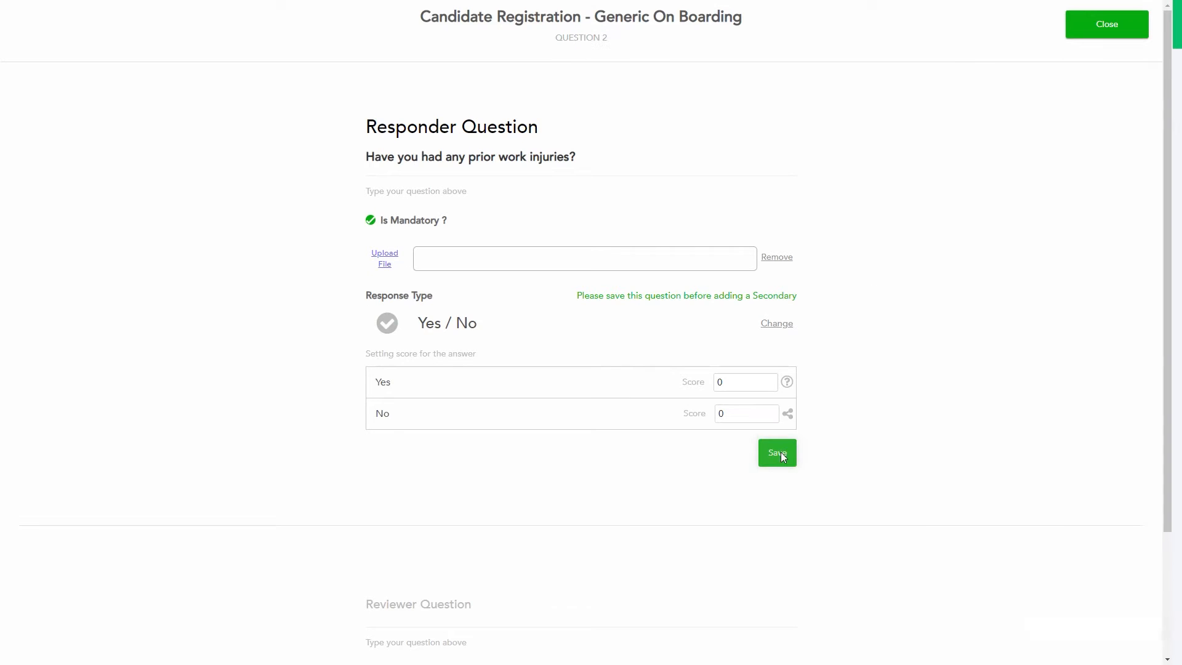
click(1087, 34)
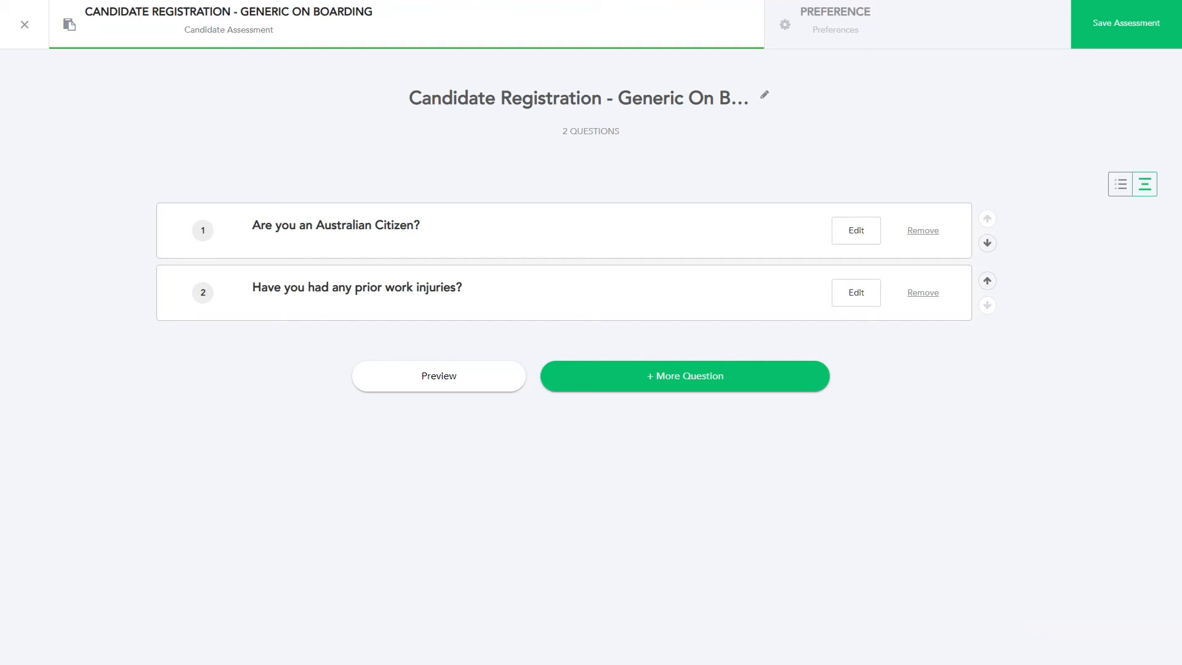
Step: Add a new responder question "Do you have a current Passport?" in bold with a Yes/No response type
click(730, 379)
click(470, 301)
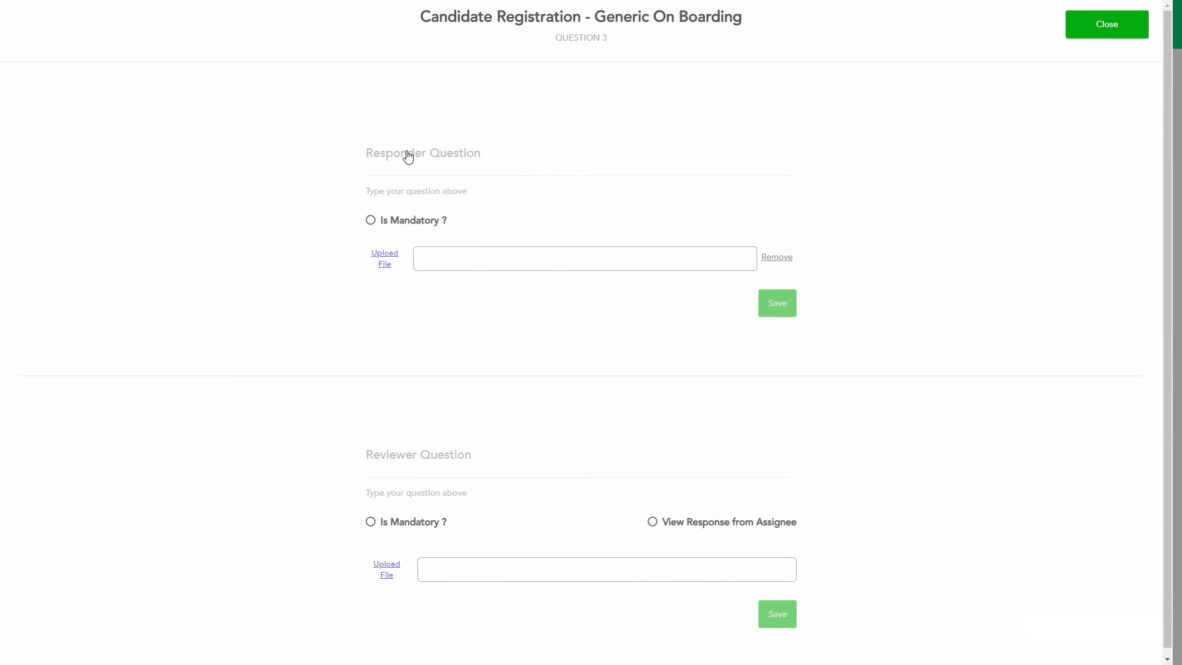
click(407, 153)
text(Do you)
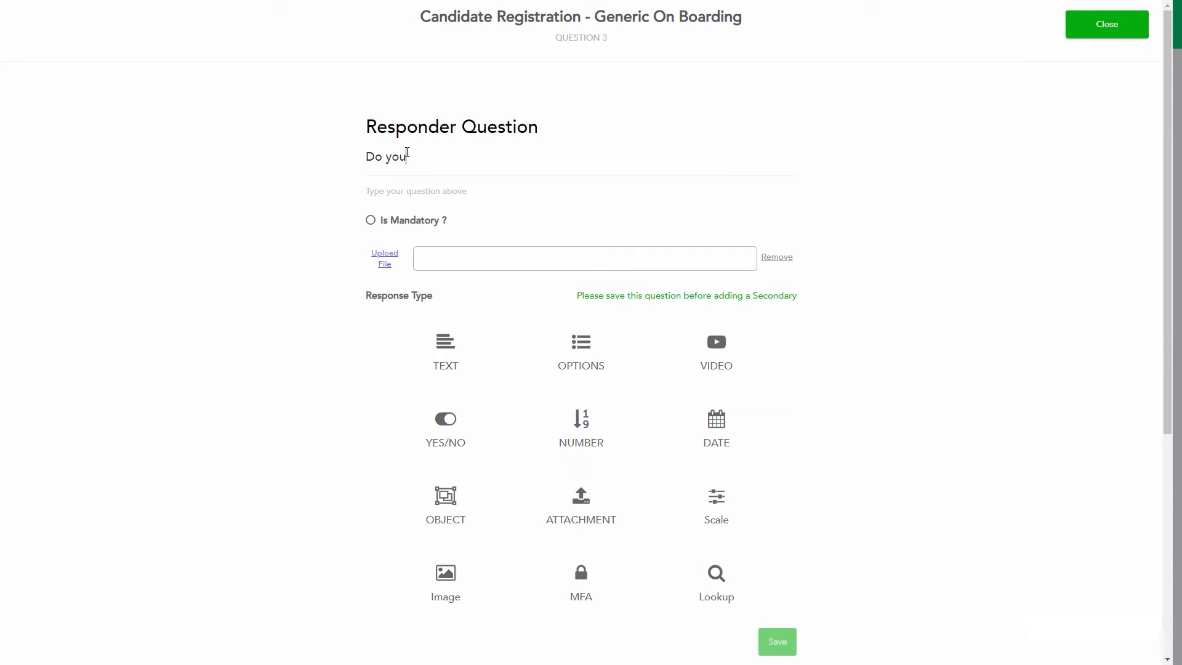
text( have a current Passport?)
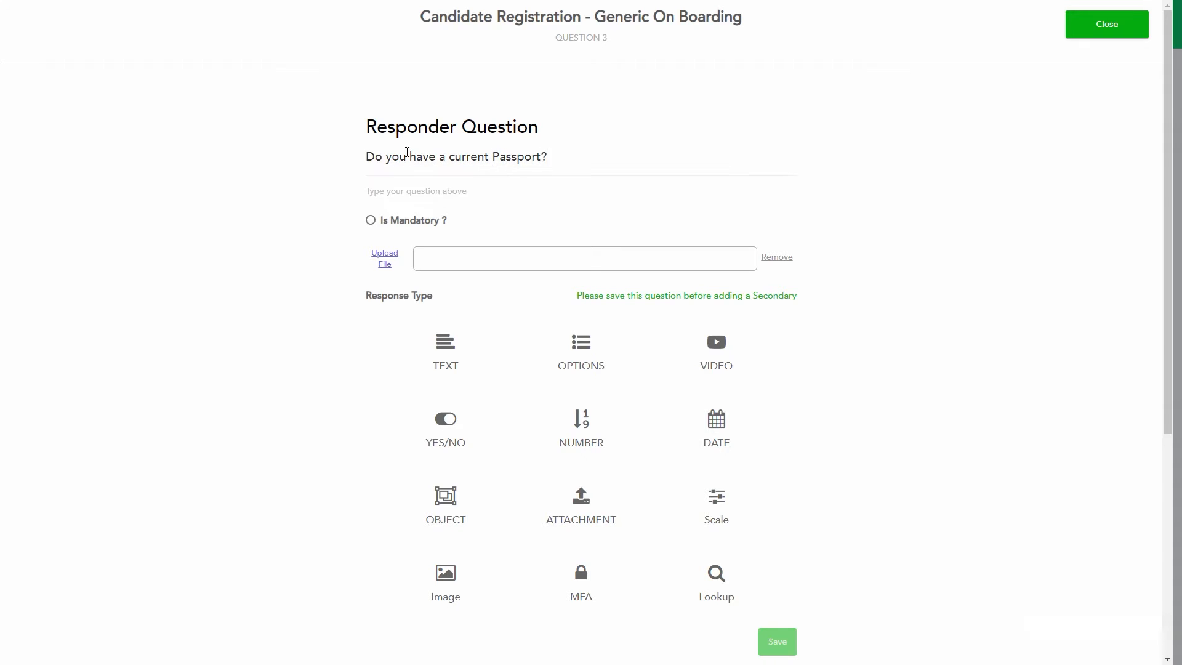
key(ctrl+a)
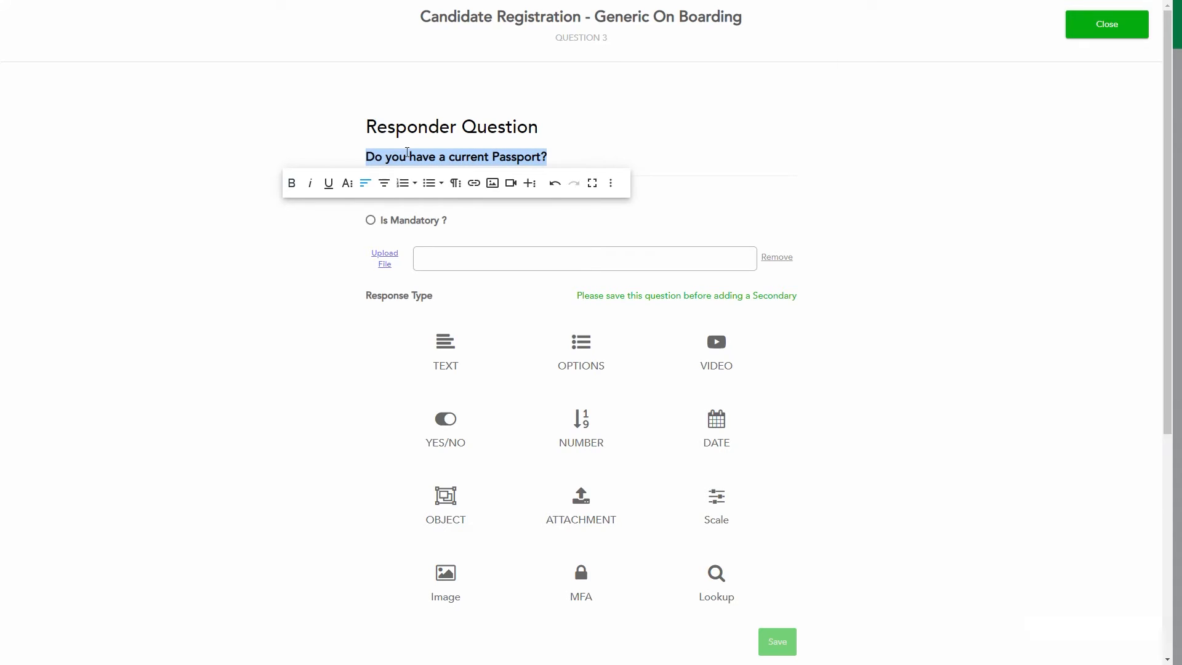
click(446, 423)
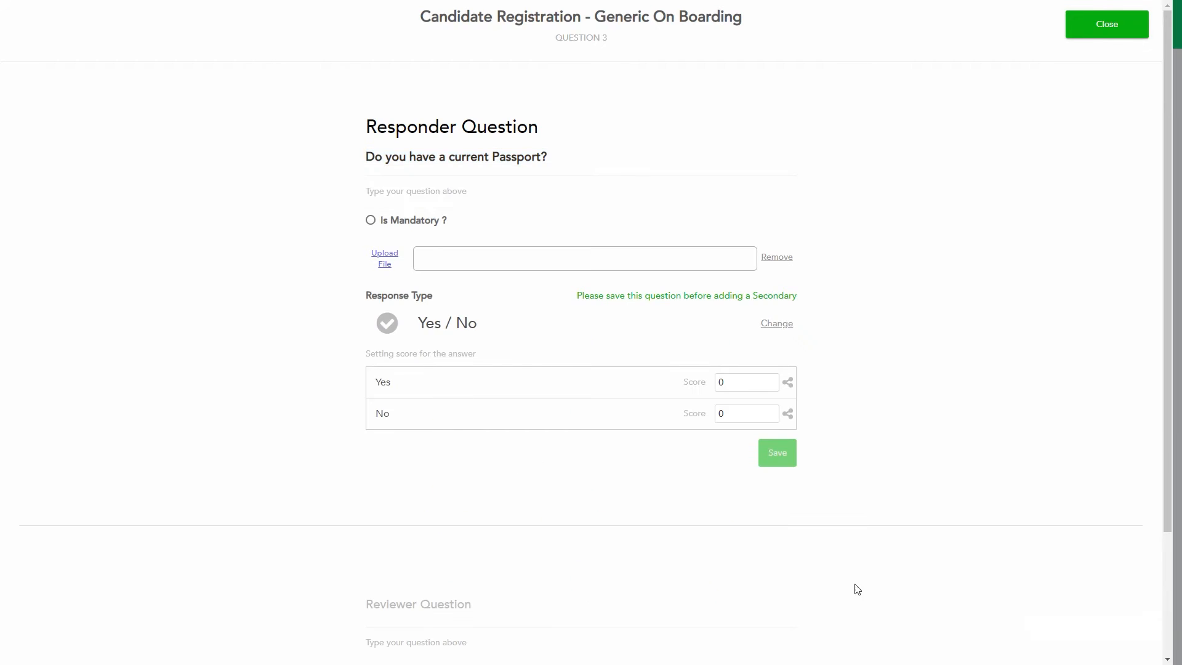
Step: Make the Yes answer of the passport question lead to secondary questions
click(787, 382)
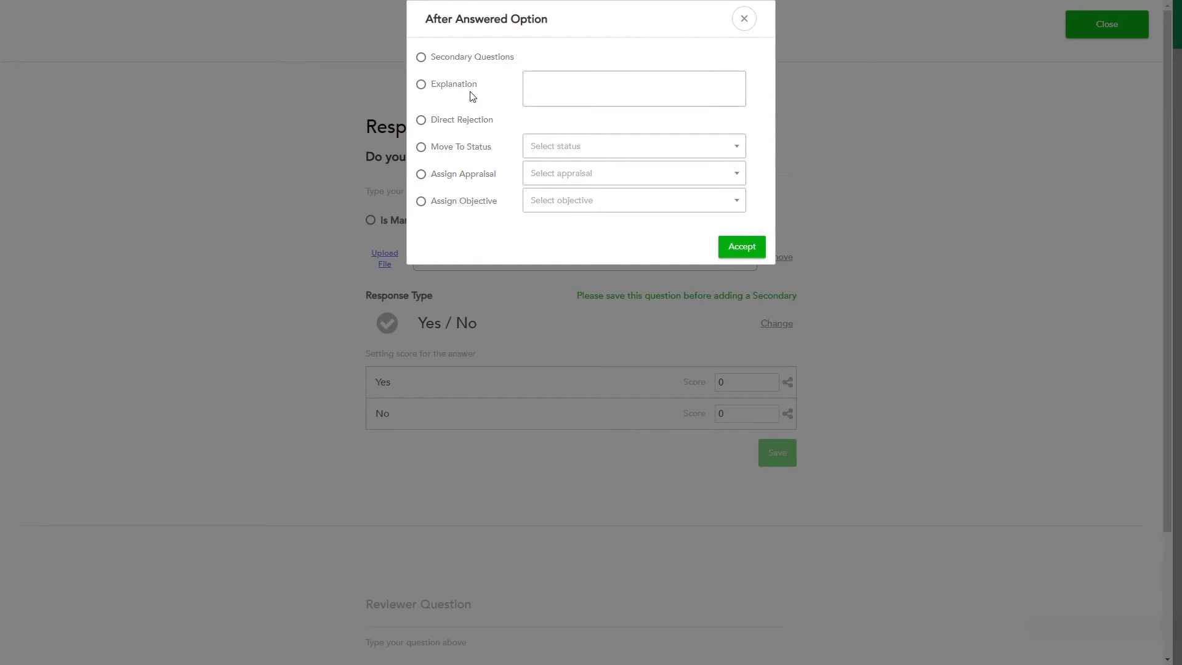
click(421, 56)
click(752, 246)
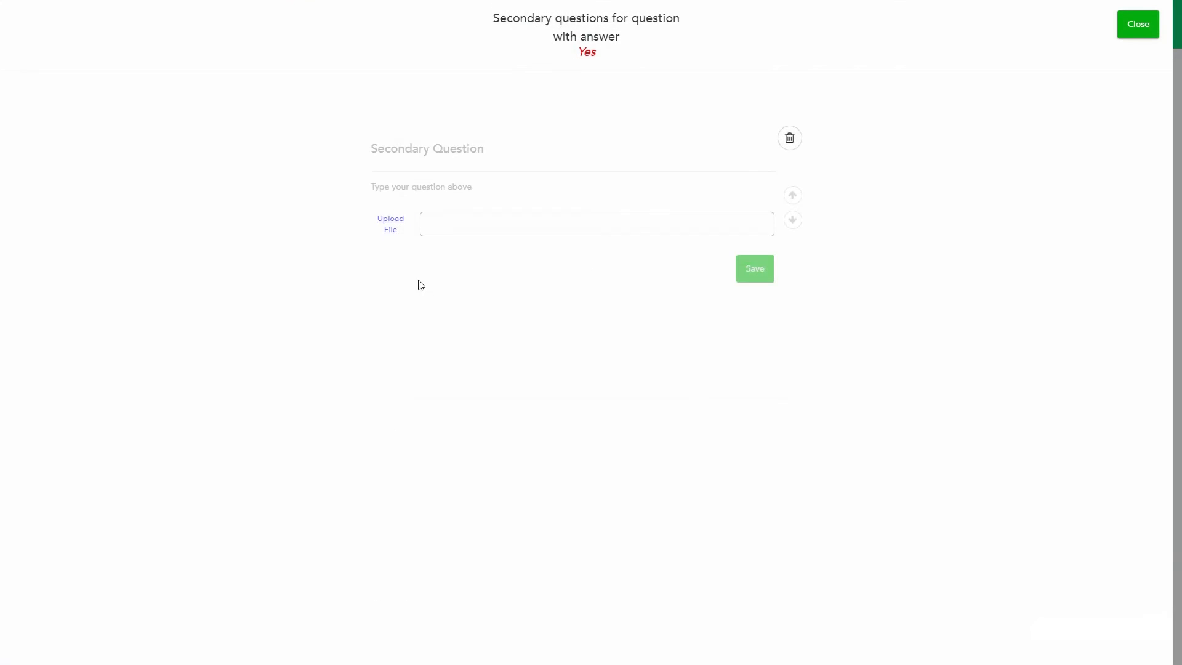
Step: Write the secondary question "Please provide details here and upload a copy of your photo page?" in bold
click(415, 168)
text(Pl)
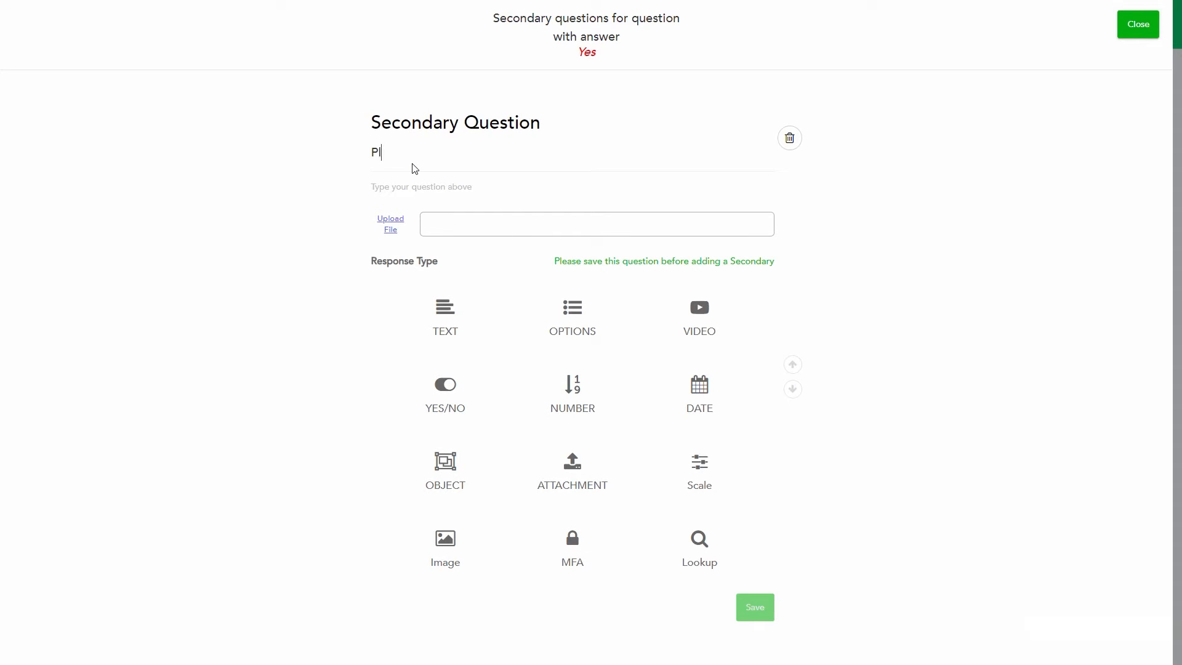
text(ease provide details here and up;lo)
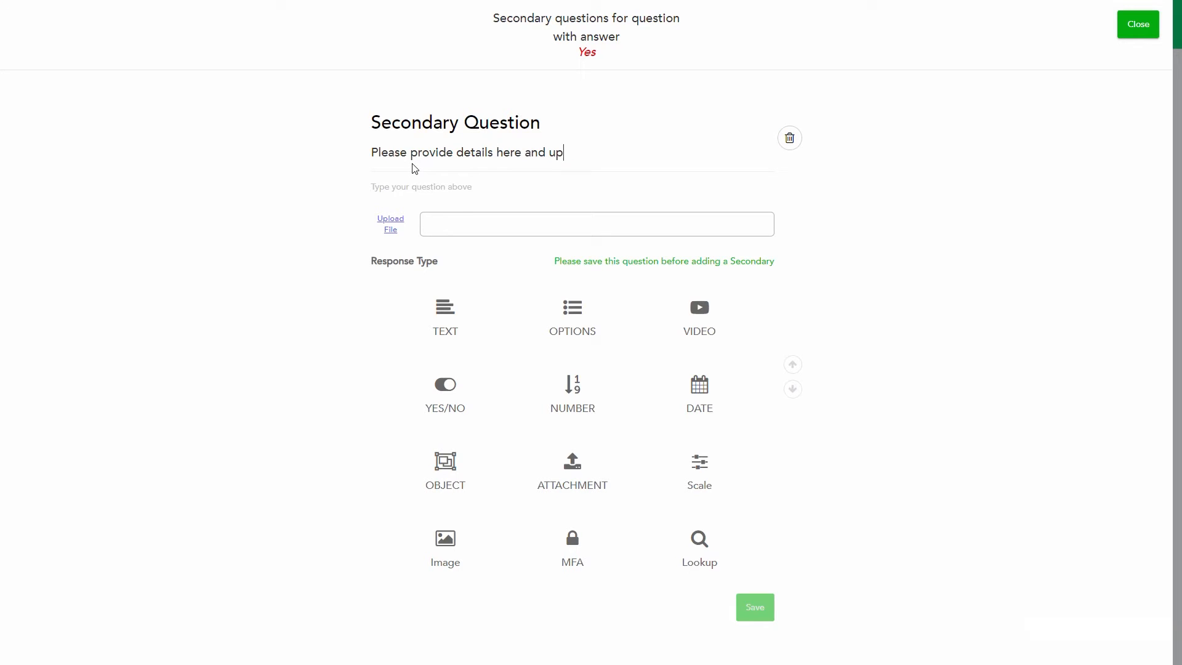
key(BackSpace)
text(oad a copy of your photo page?)
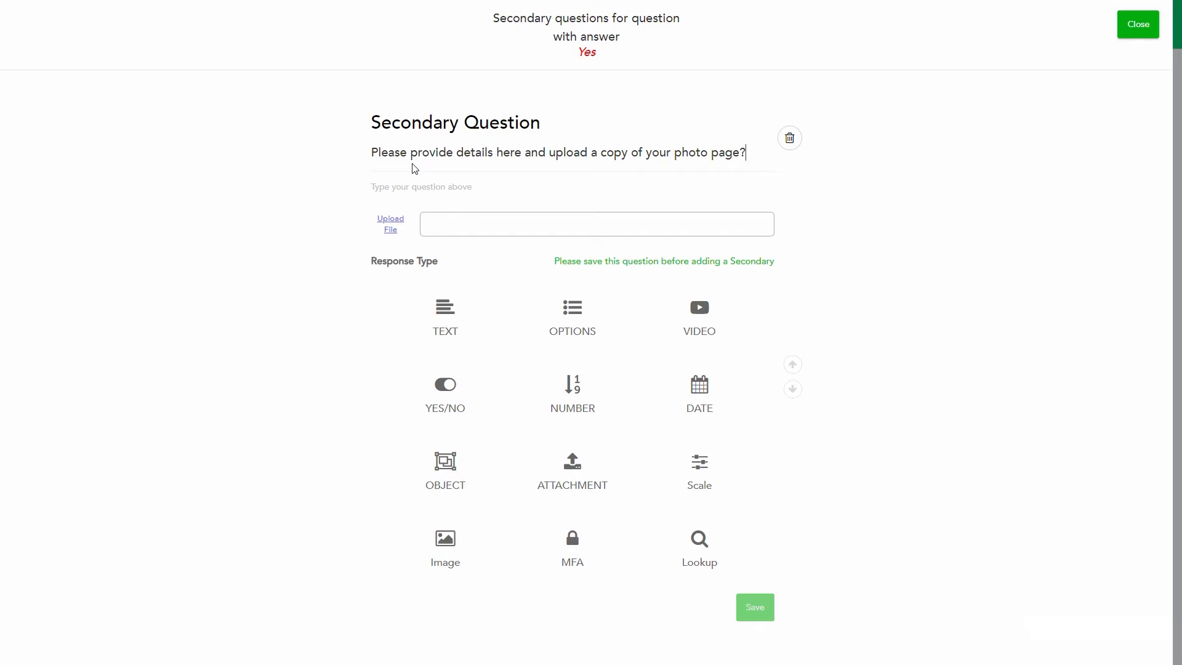
key(ctrl+a)
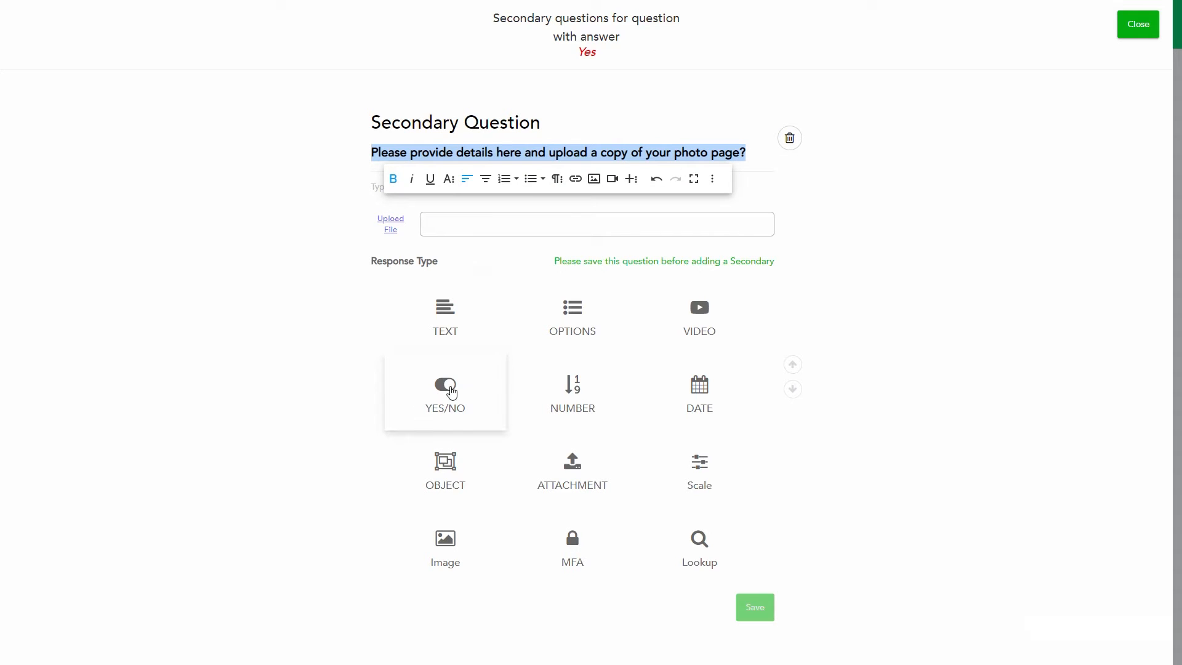
Step: Give the photo page question an Object response type for Passport Details and save it with an attachment required
click(440, 477)
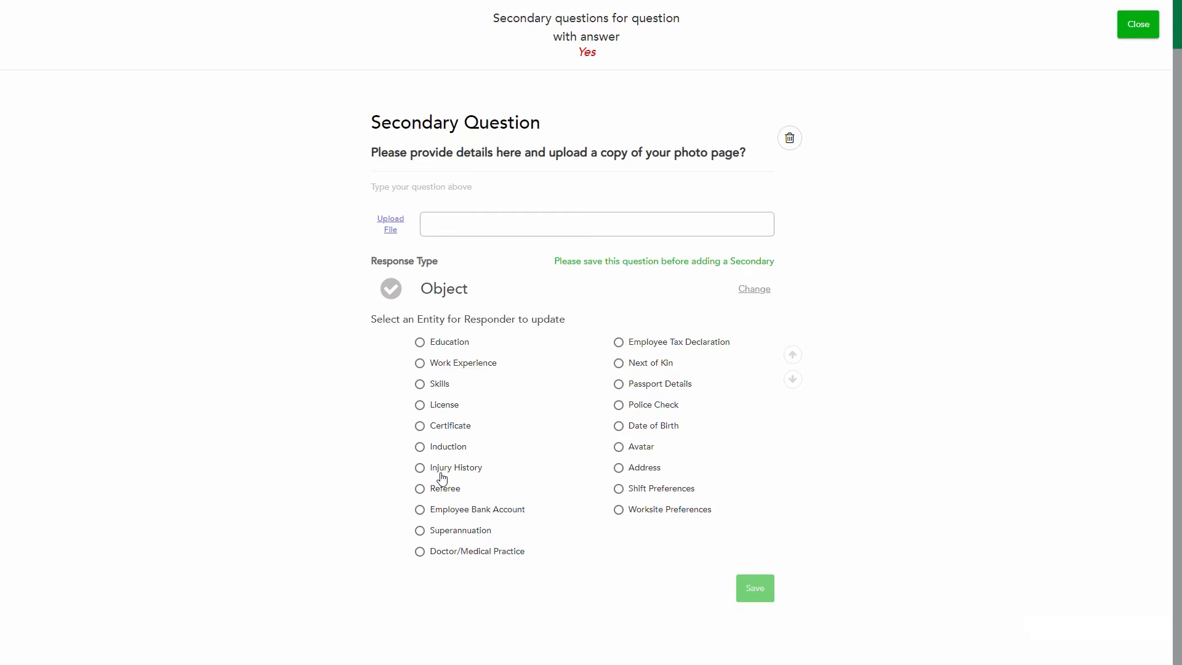
click(619, 384)
click(749, 590)
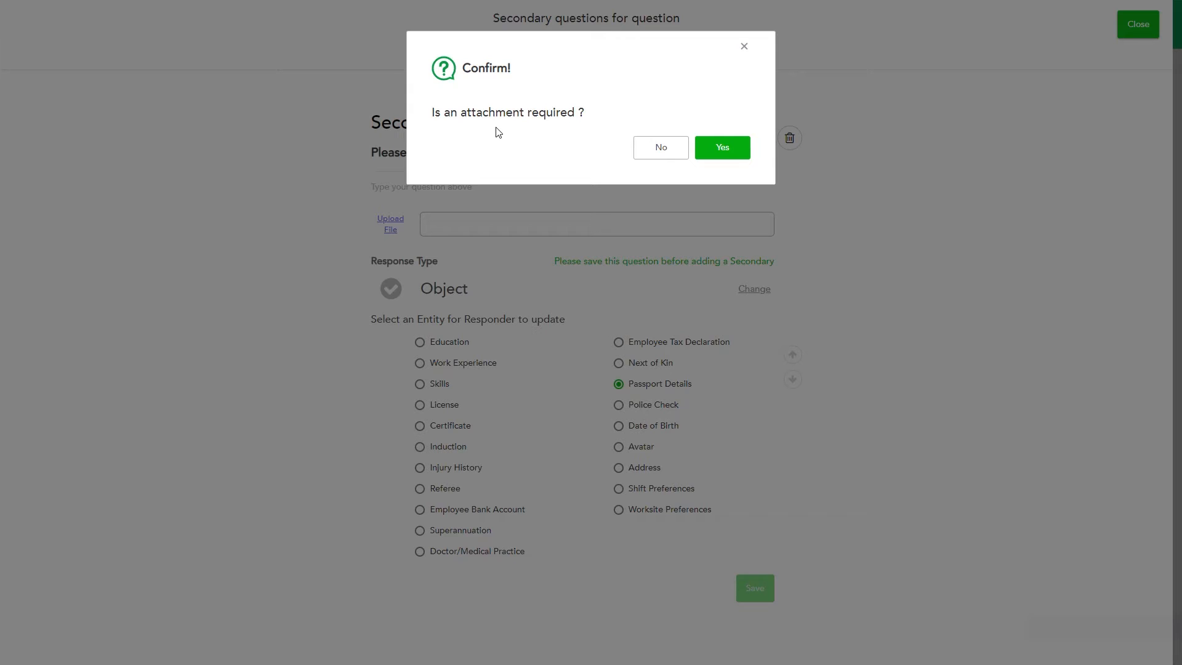
click(719, 154)
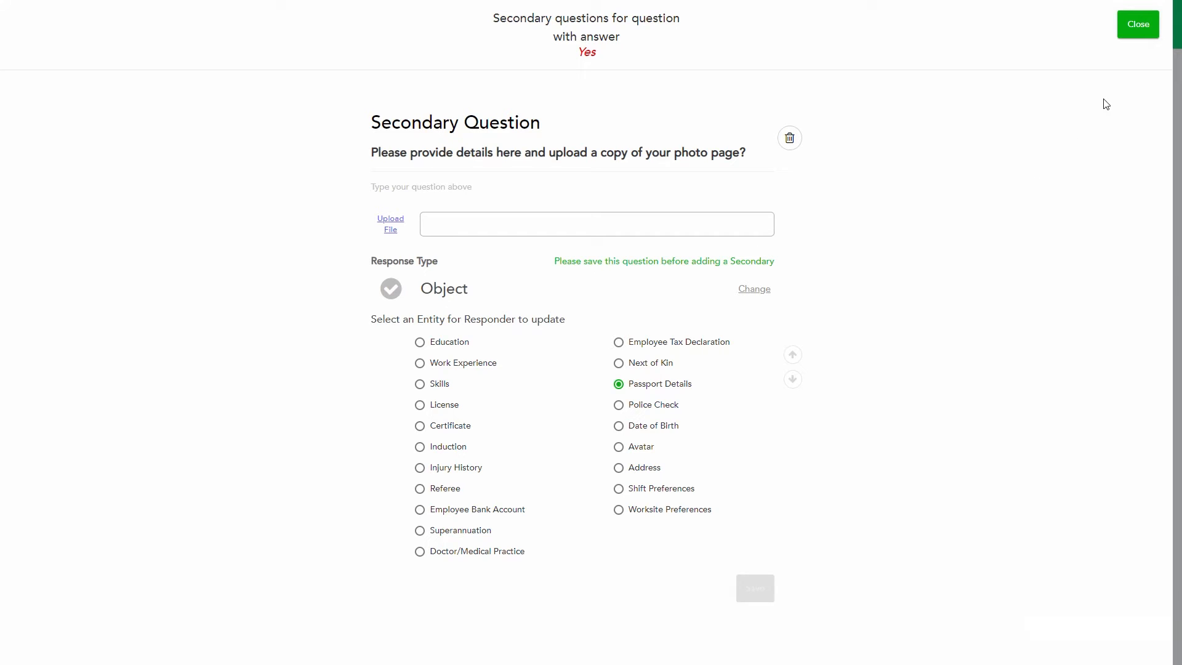
Step: Close the secondary questions, save the current passport question and return to the question list
click(1133, 35)
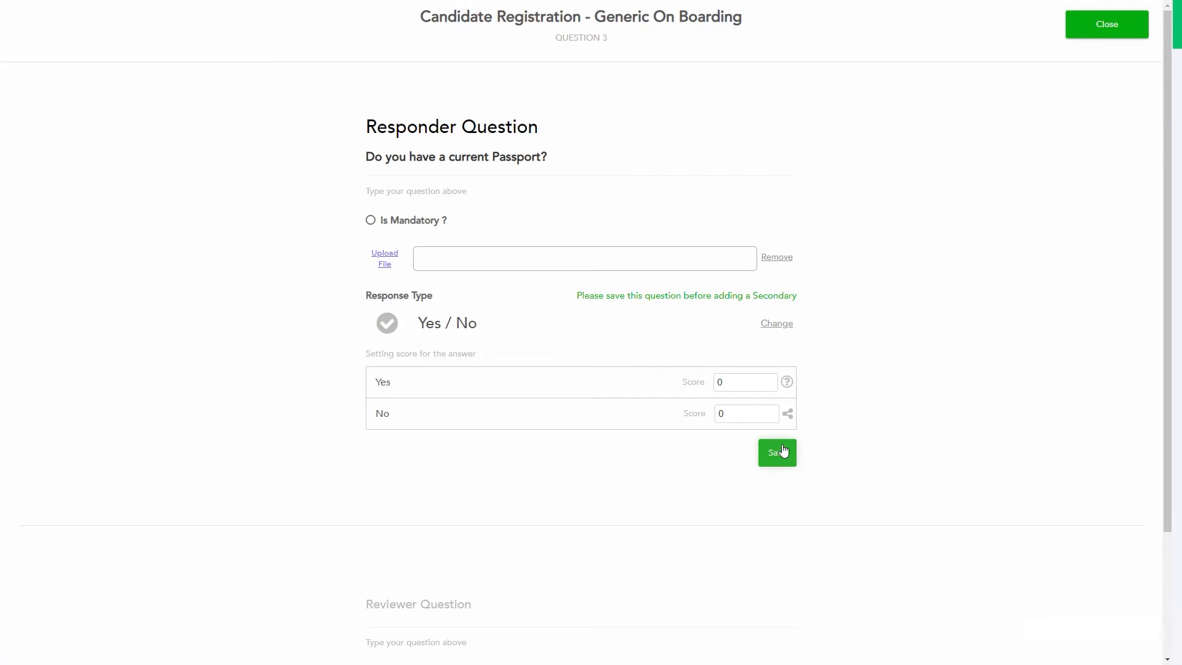
click(782, 453)
click(1123, 28)
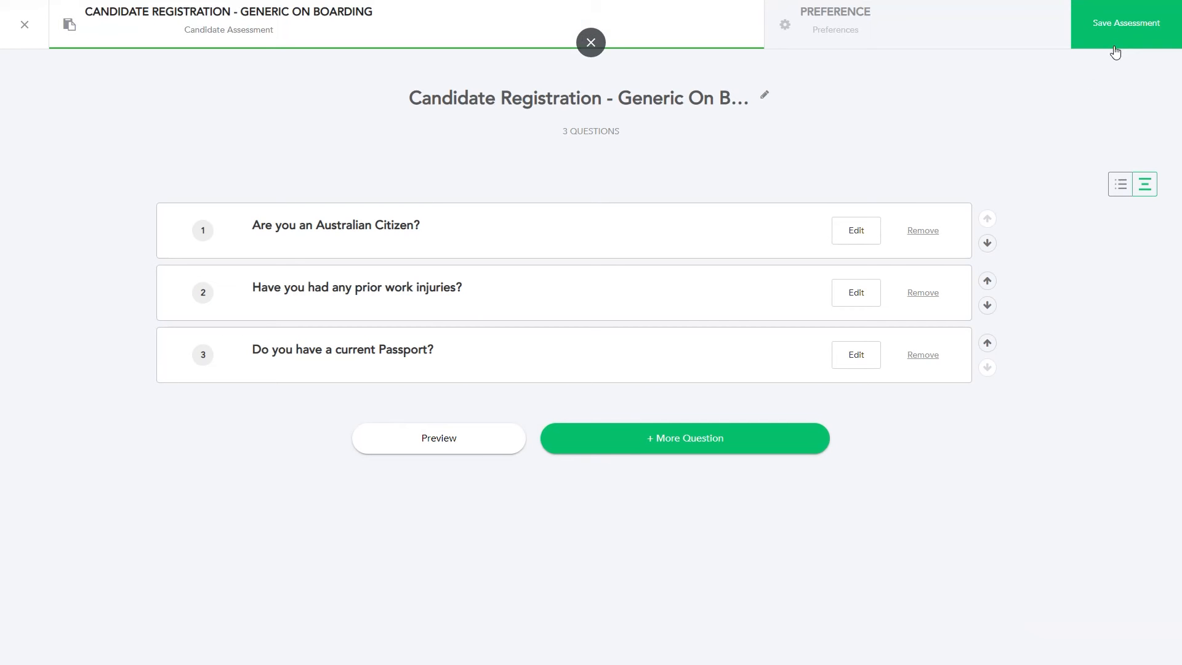
Step: Add a new responder question "Please provide your date of birth?" in bold
click(625, 437)
click(458, 295)
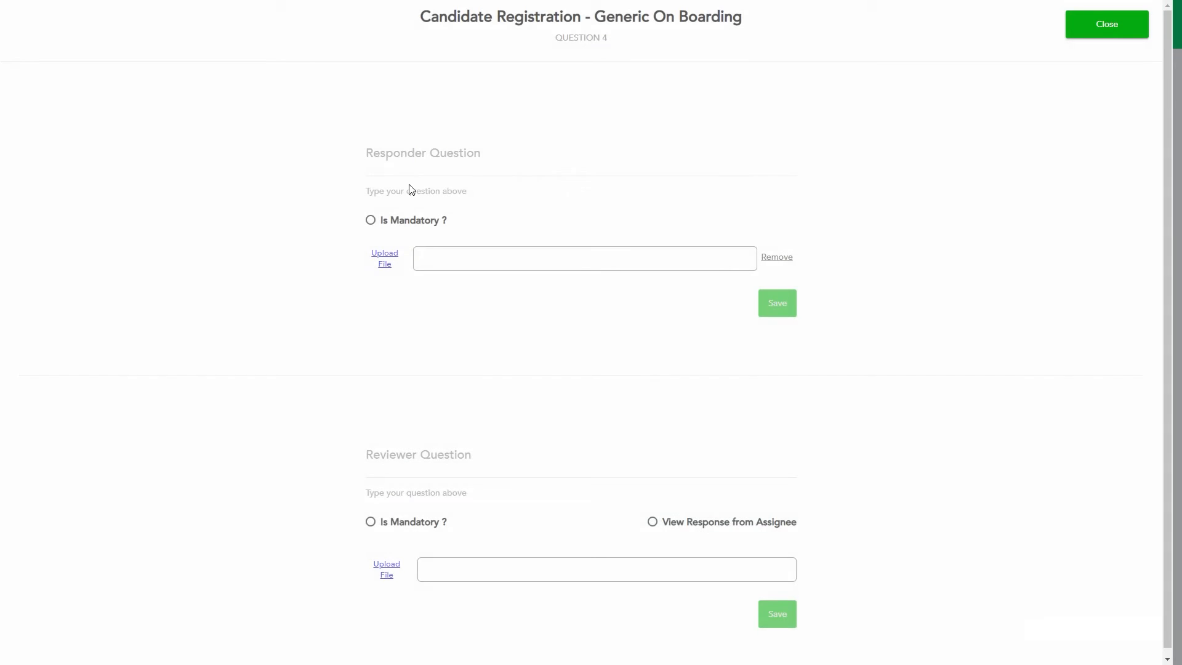
click(403, 165)
text(Please provide your date)
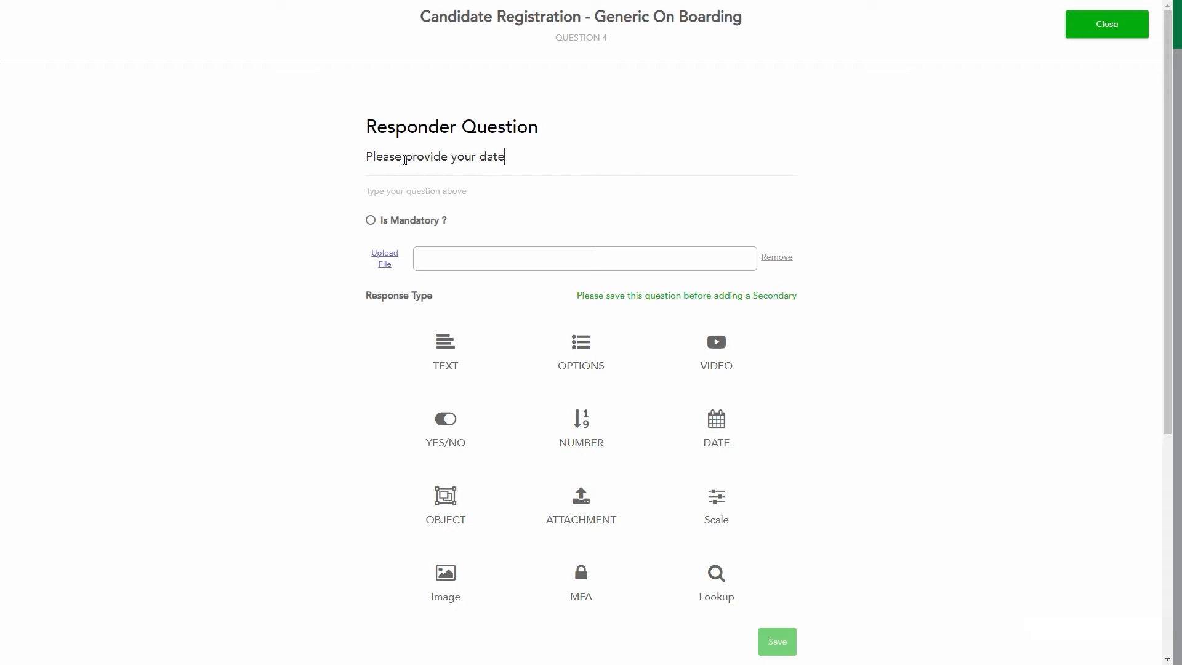
text( of bith)
key(BackSpace)
key(BackSpace)
key(BackSpace)
text(r)
text(irht)
key(BackSpace)
key(BackSpace)
key(BackSpace)
text(rth?)
key(ctrl+a)
key(ctrl+b)
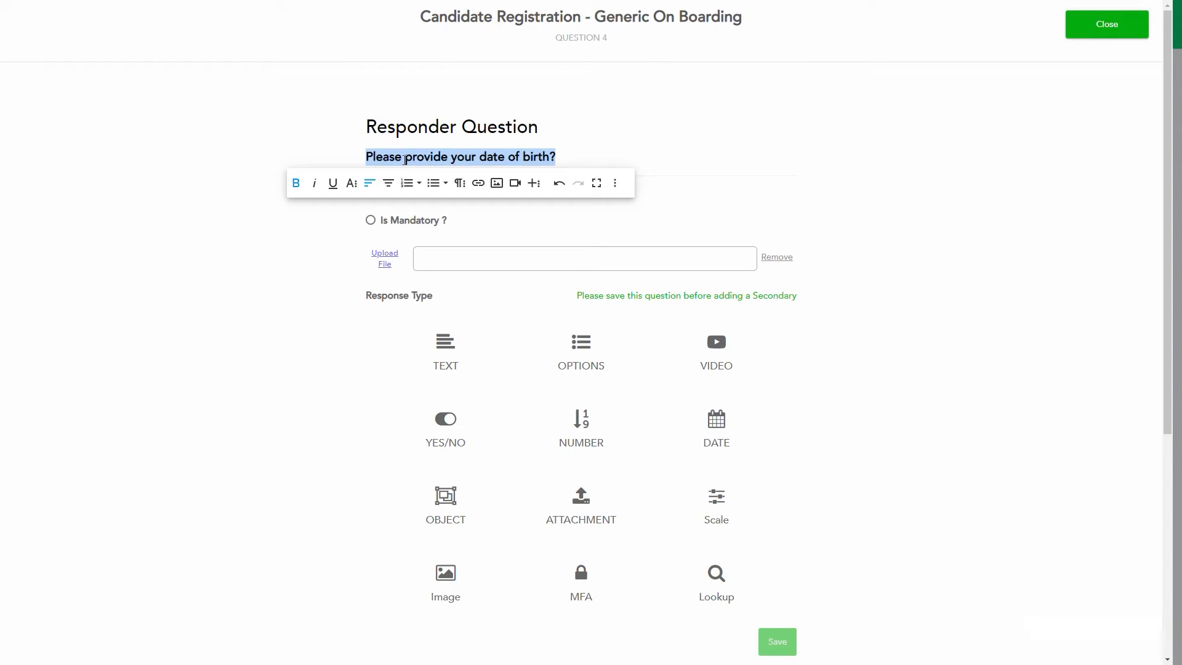
Step: Make the date of birth question mandatory with an Object response type for Date of Birth, and save it without a required attachment
click(370, 220)
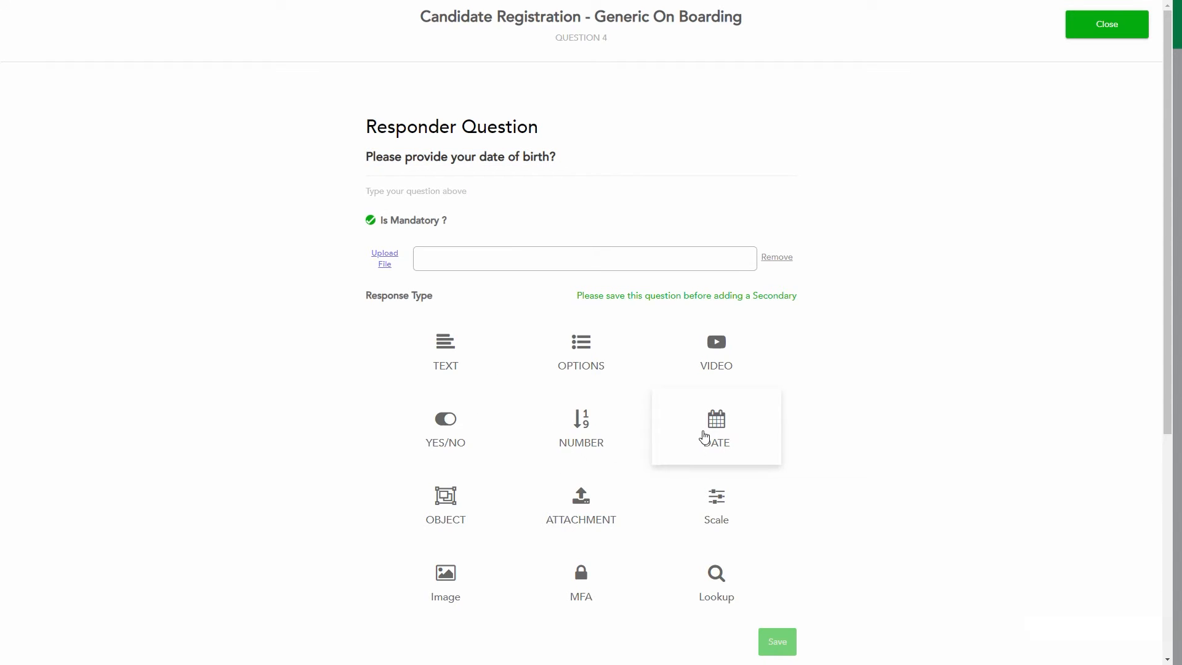
click(443, 498)
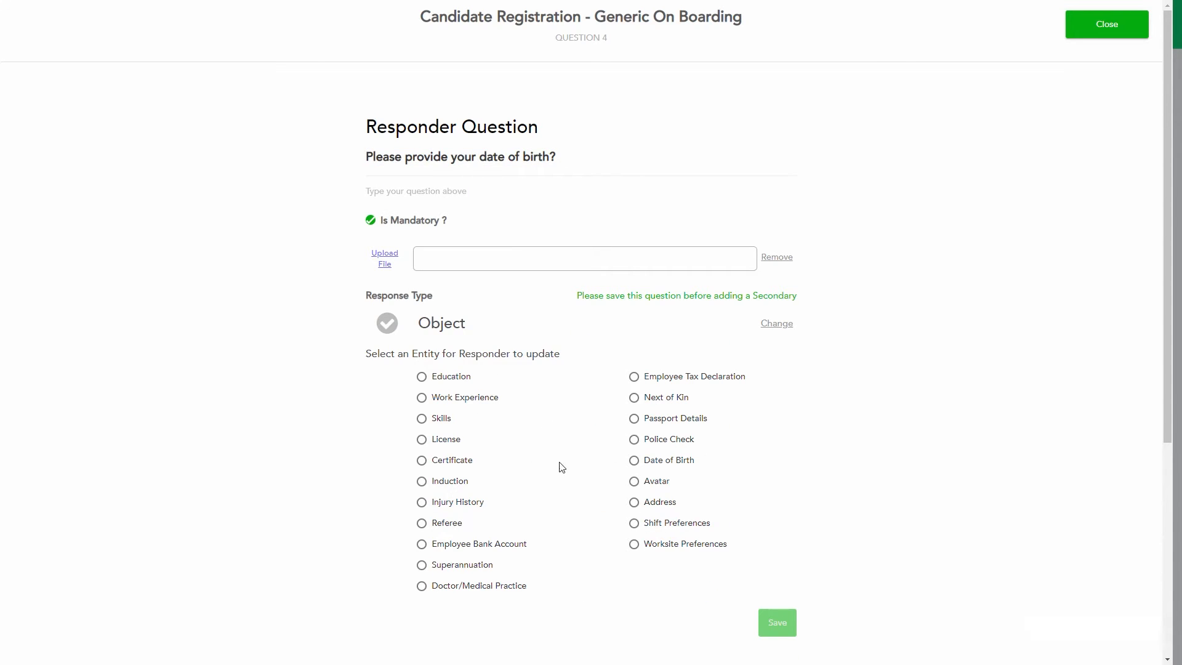
click(636, 468)
click(781, 618)
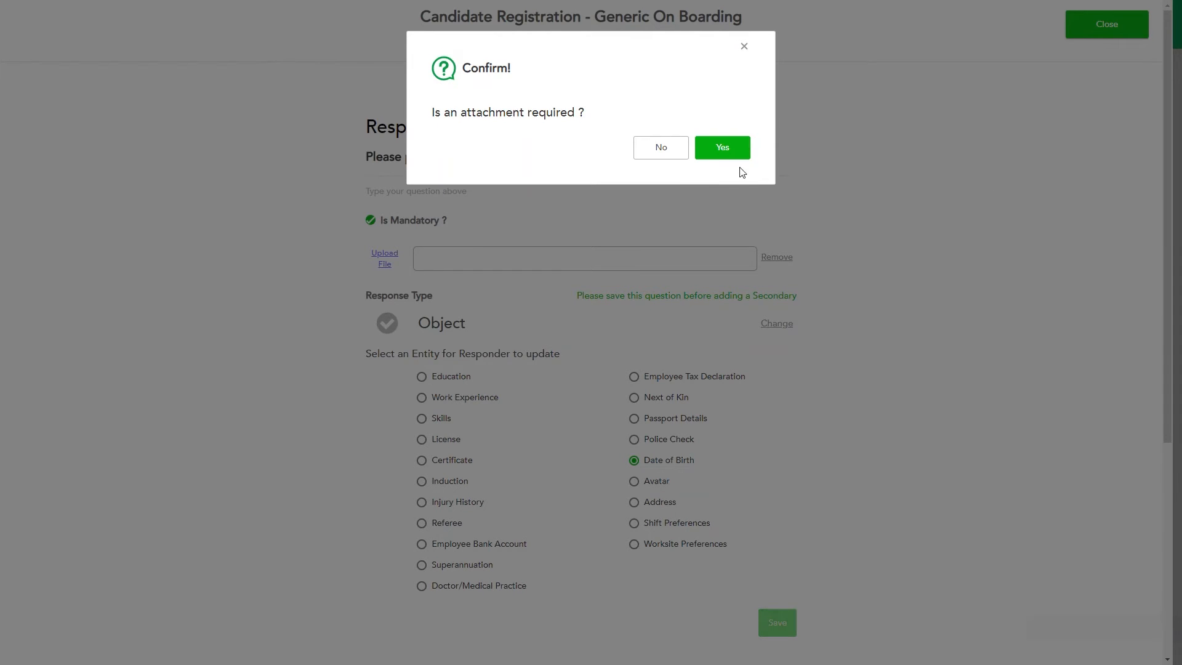
click(663, 149)
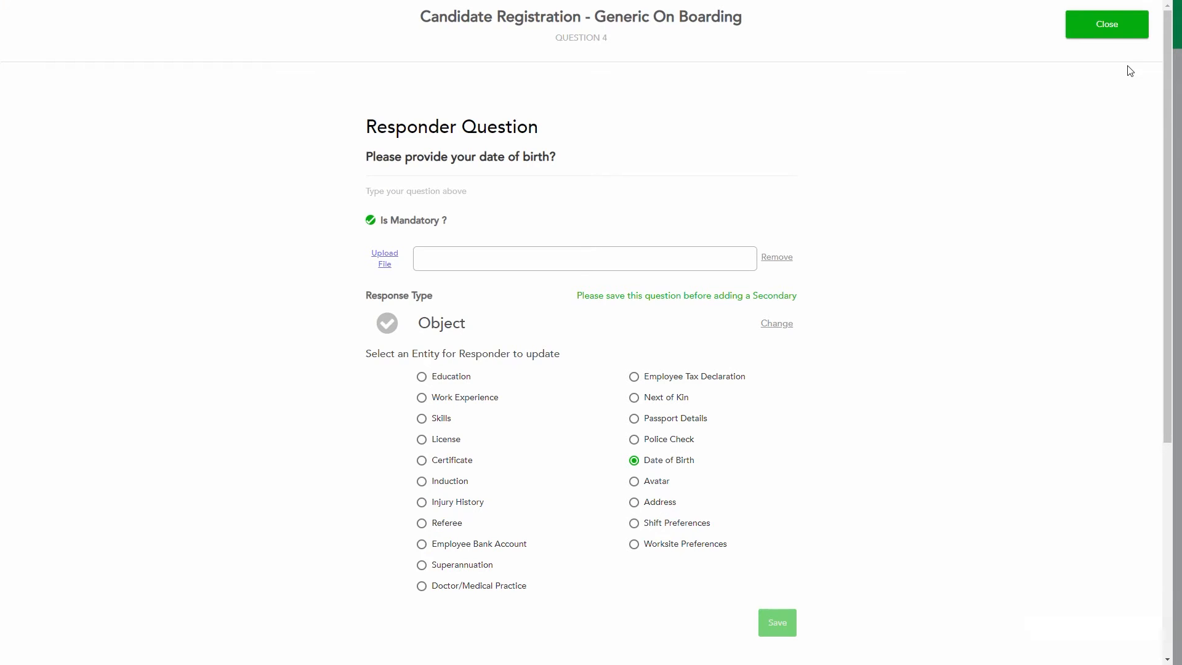
click(1108, 27)
Step: Add a new mandatory responder question "Do you have a Motor Vehicle Drivers Licence?" in bold
click(686, 505)
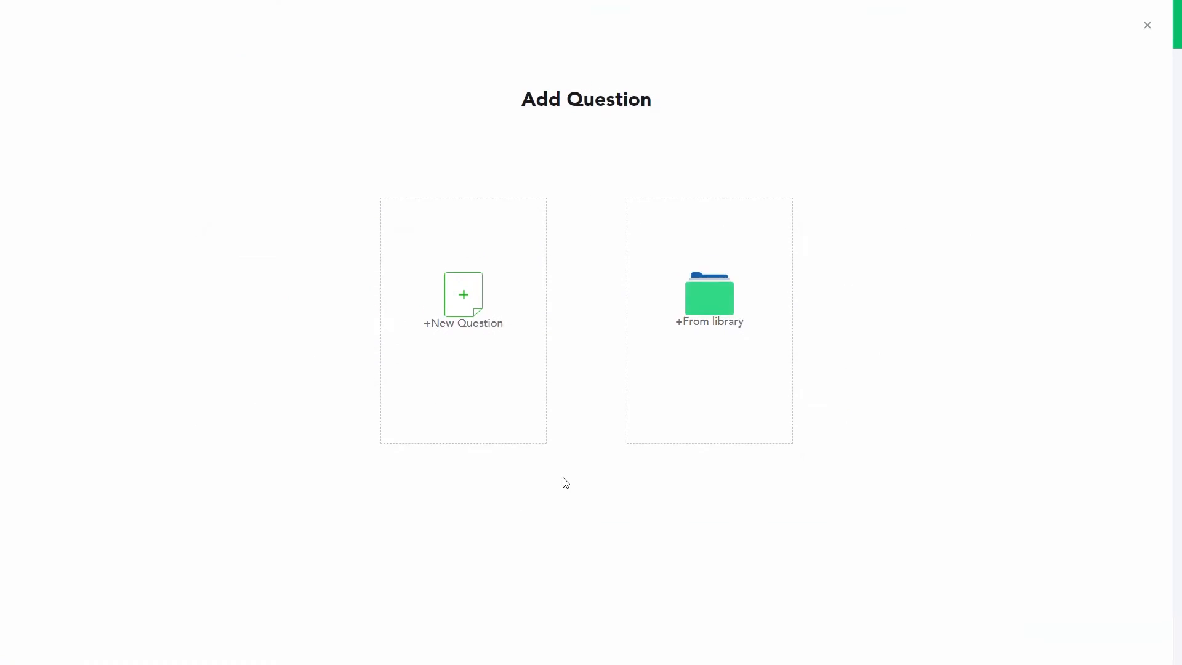
click(461, 294)
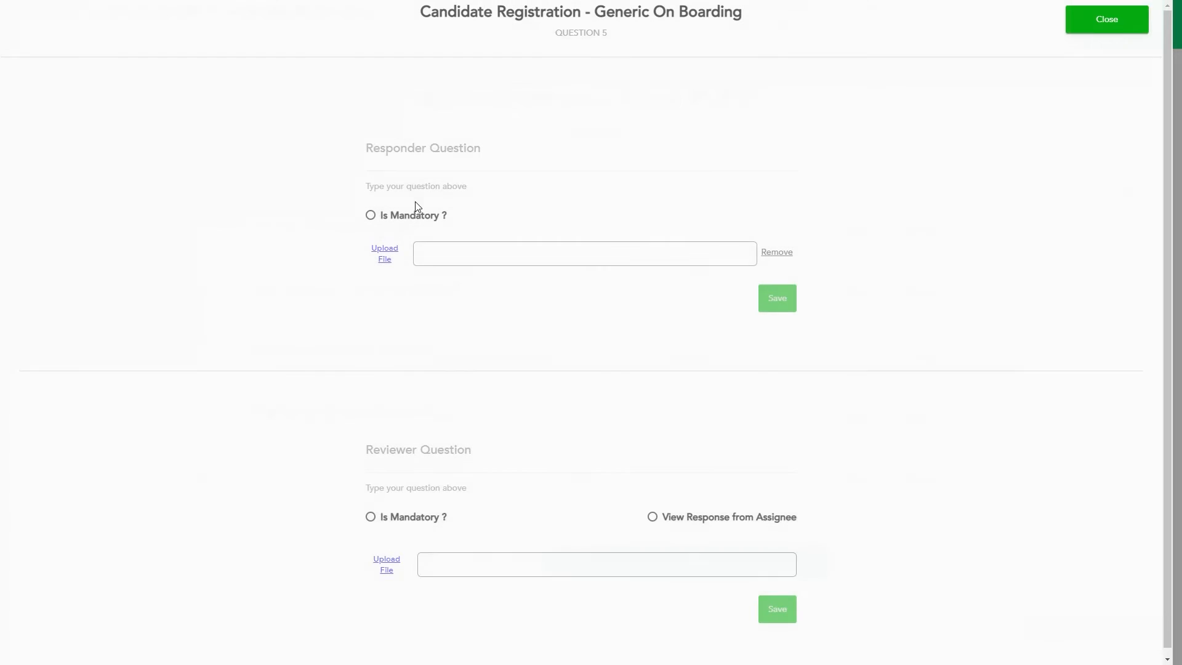
click(394, 163)
text(Do you have a Mot)
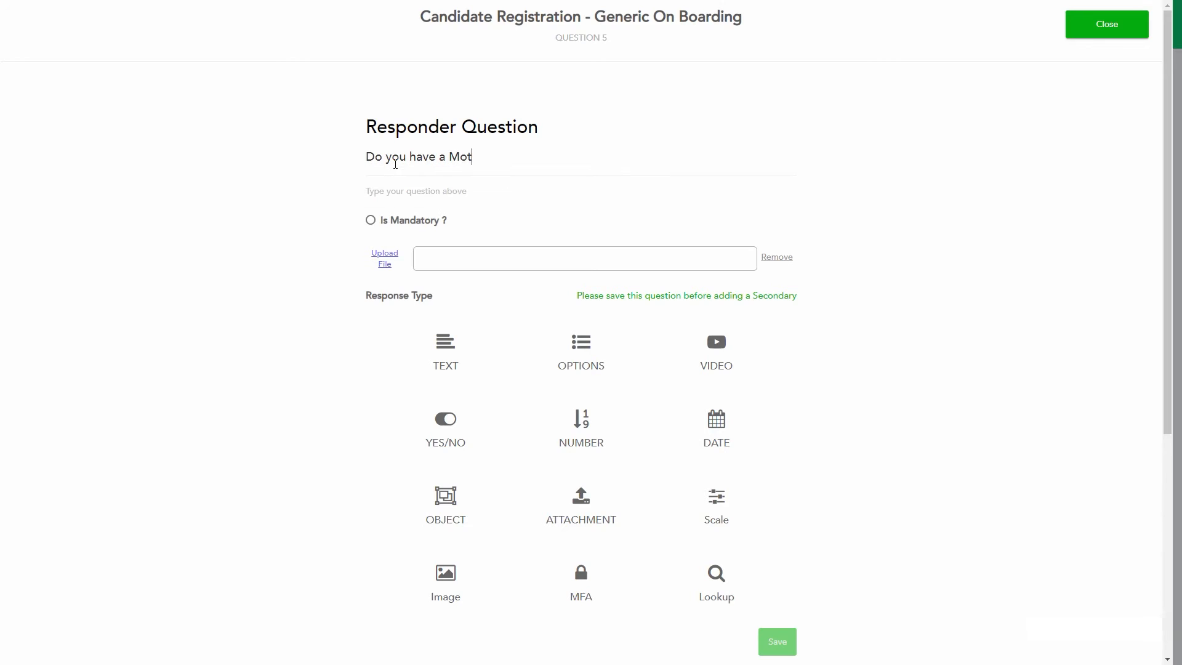
text(or Vehicle Drivers Licence?)
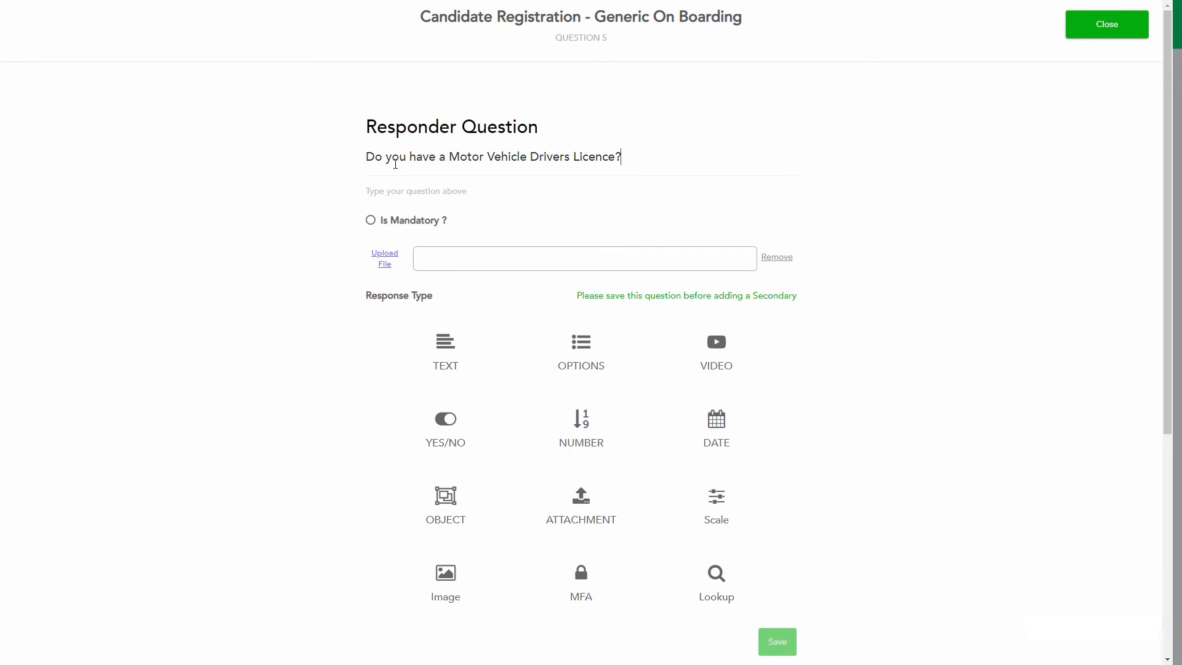
triple_click(395, 164)
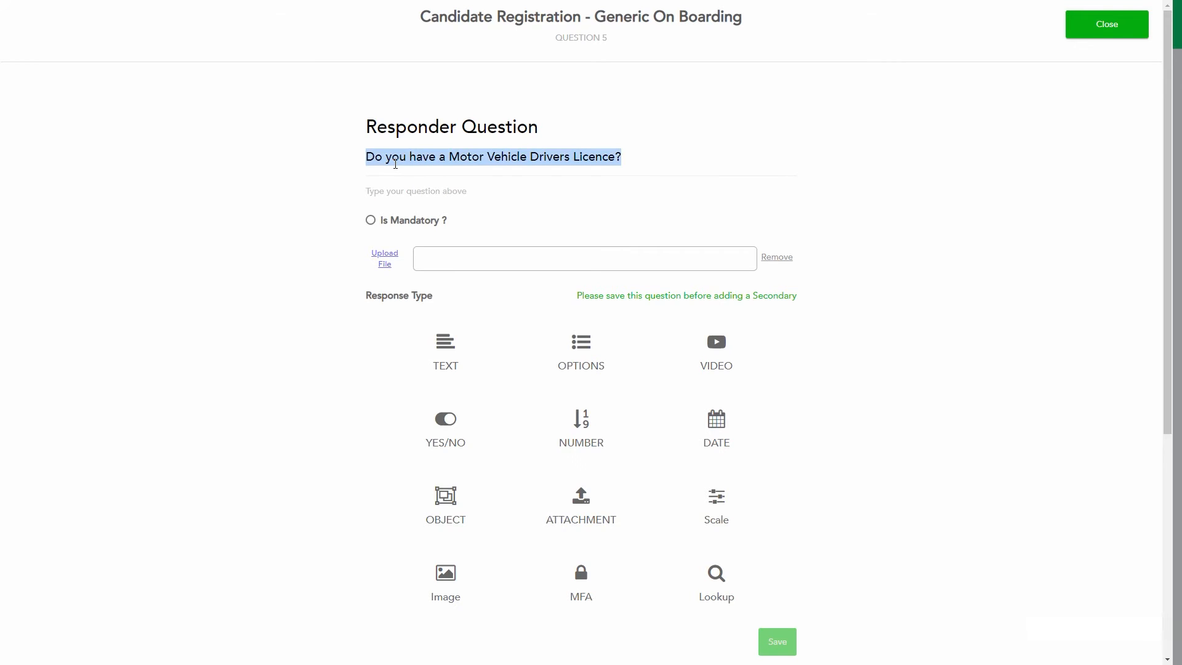
click(370, 220)
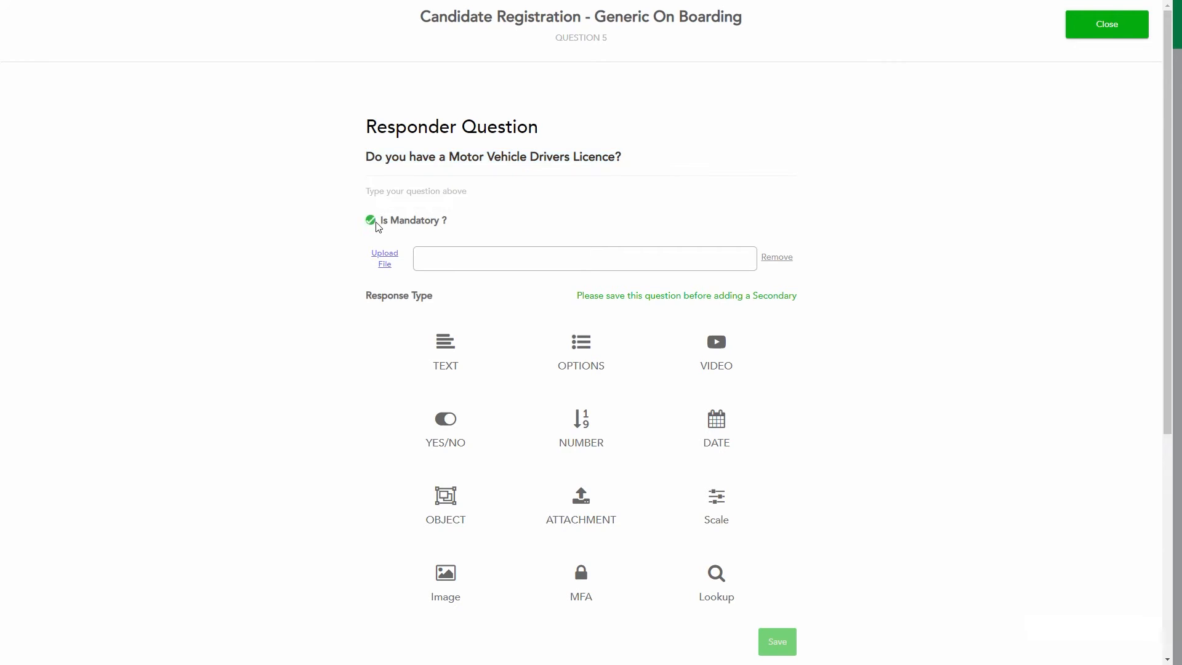
click(447, 512)
click(421, 439)
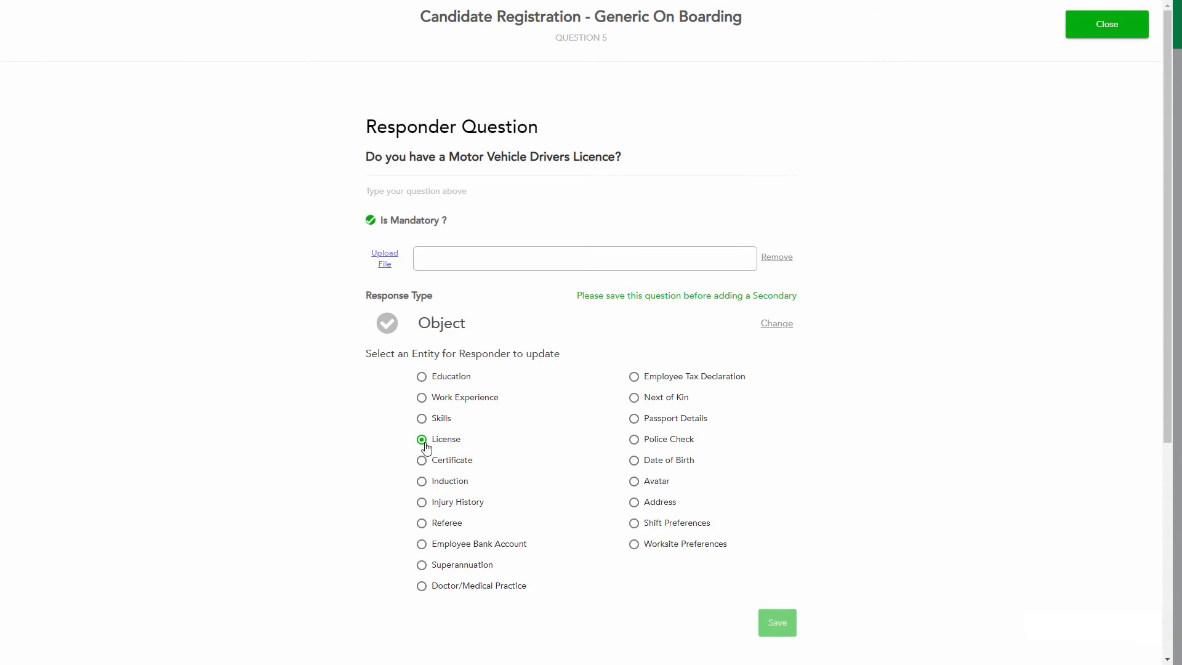
click(779, 628)
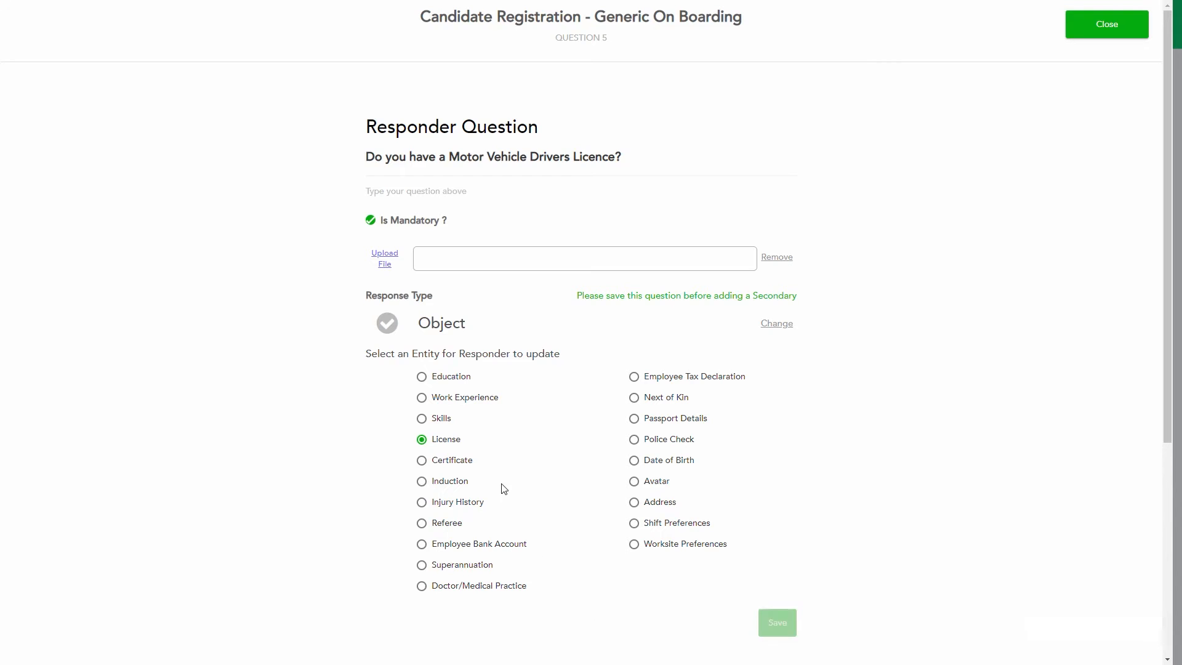
click(776, 326)
click(721, 170)
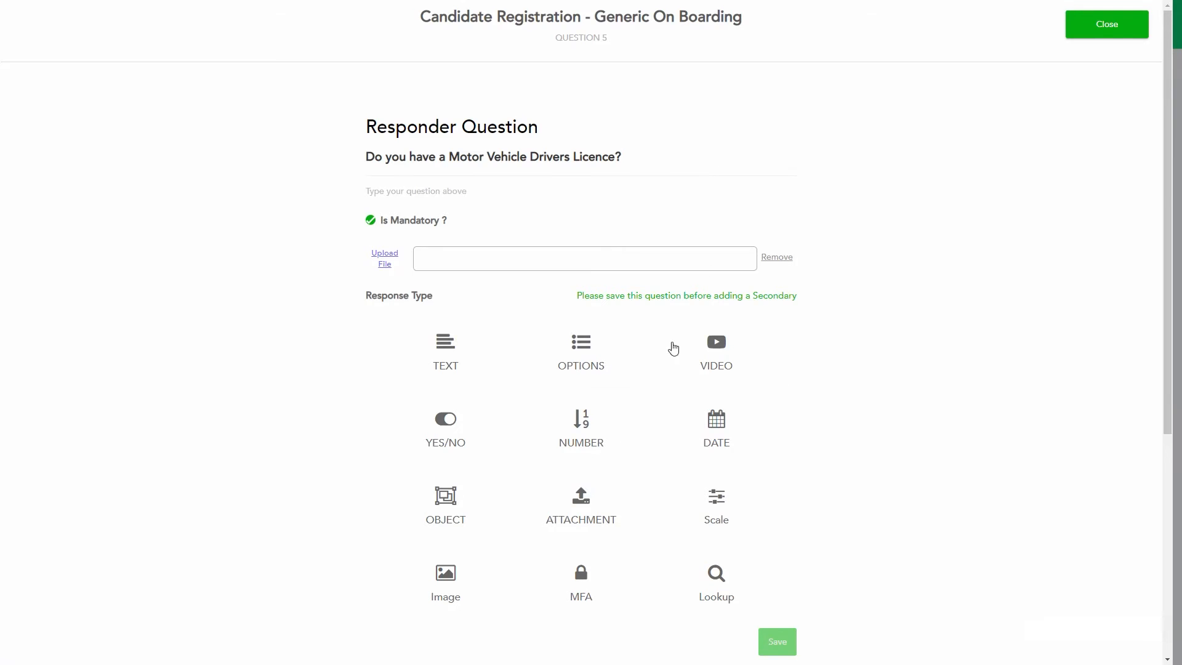
Step: Save the drivers licence question with a Yes/No response type and make its Yes answer lead to secondary questions
click(455, 425)
click(787, 460)
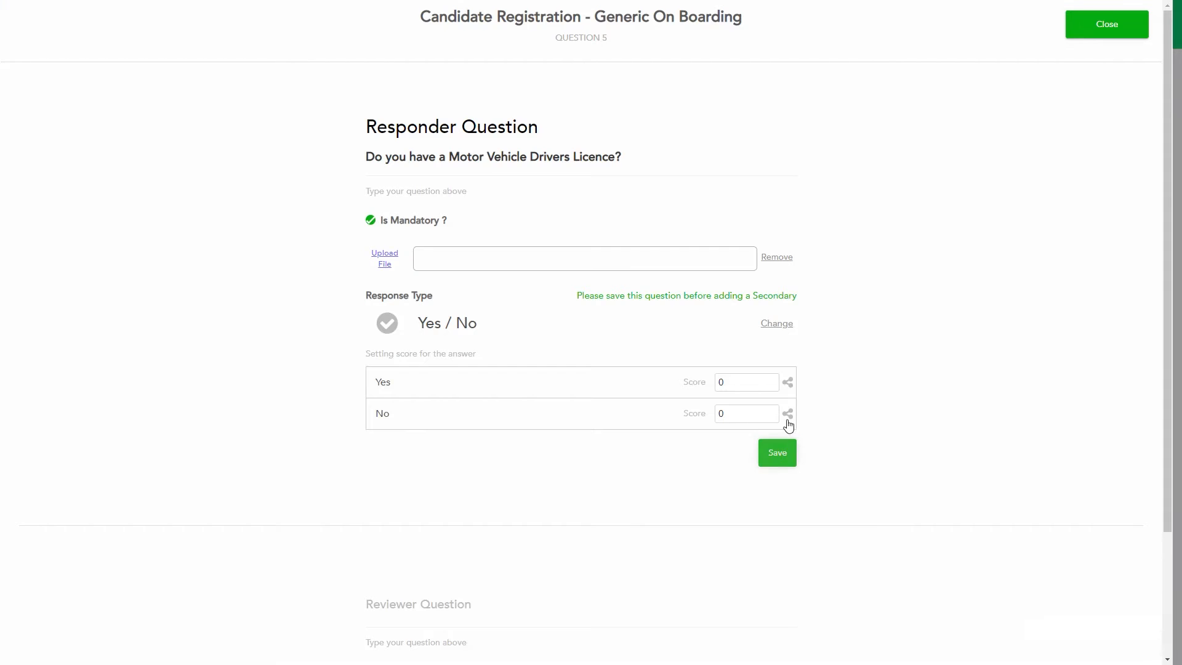
click(788, 382)
click(421, 58)
click(741, 247)
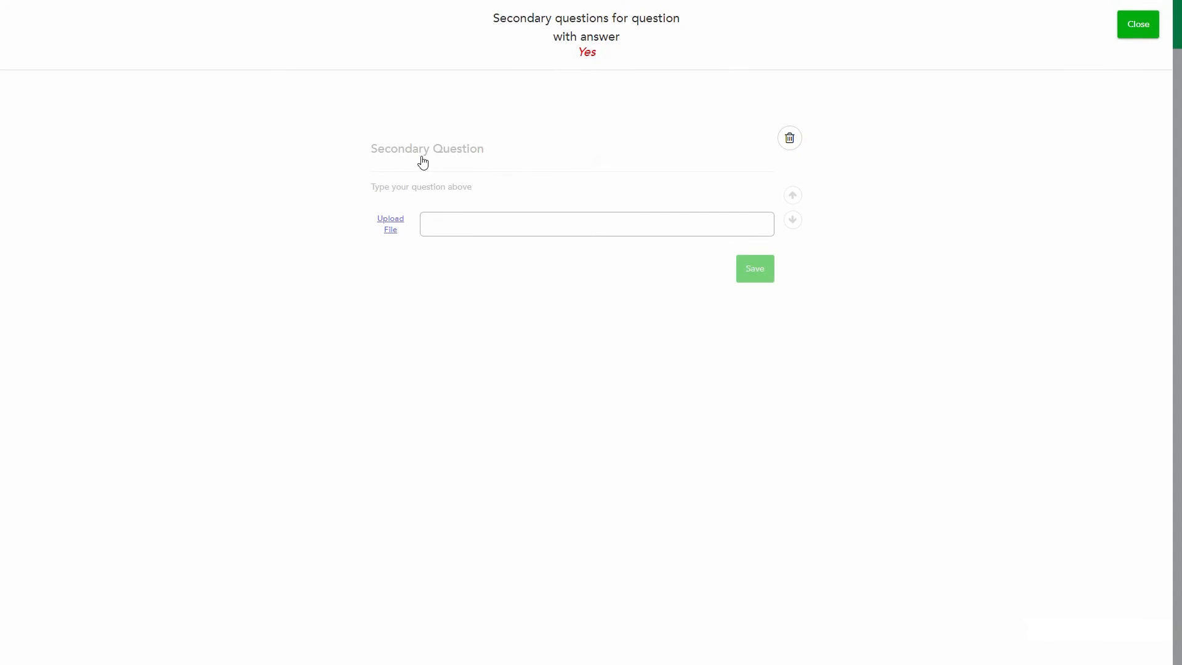
Step: Write the secondary question "Please upload a copy of your passport and also update the details here." in bold
click(423, 162)
text(Please upload)
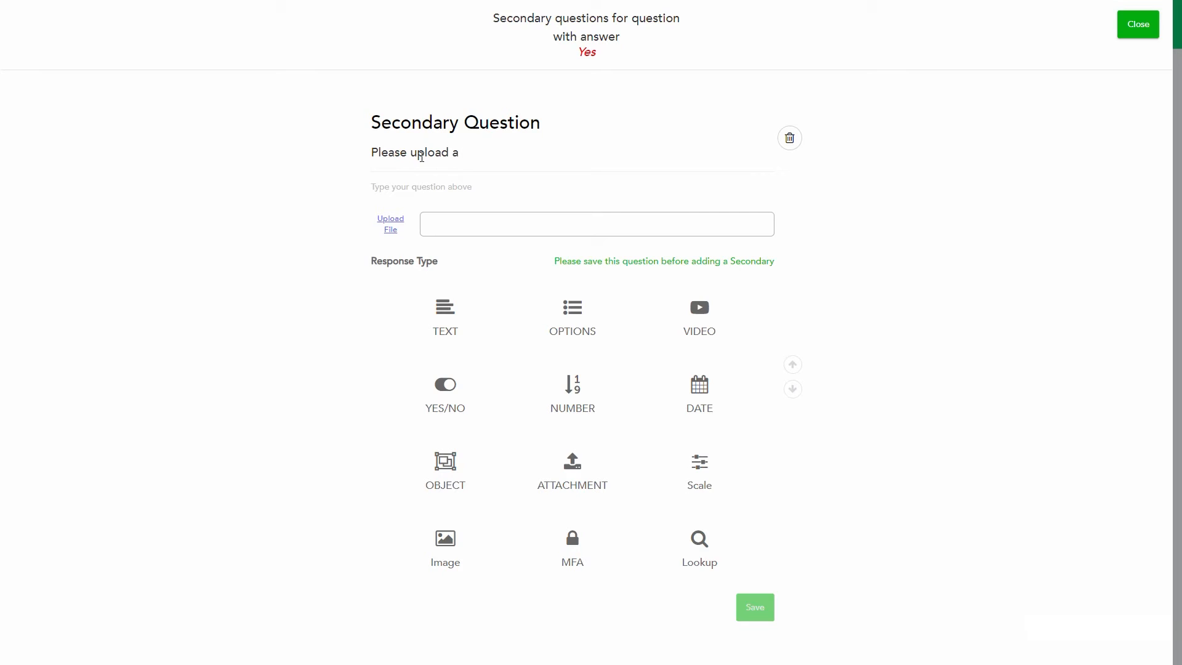
text(a copy of yopur)
key(BackSpace)
key(BackSpace)
key(BackSpace)
text(o)
text(ur passpro)
key(BackSpace)
key(BackSpace)
text(ort and also )
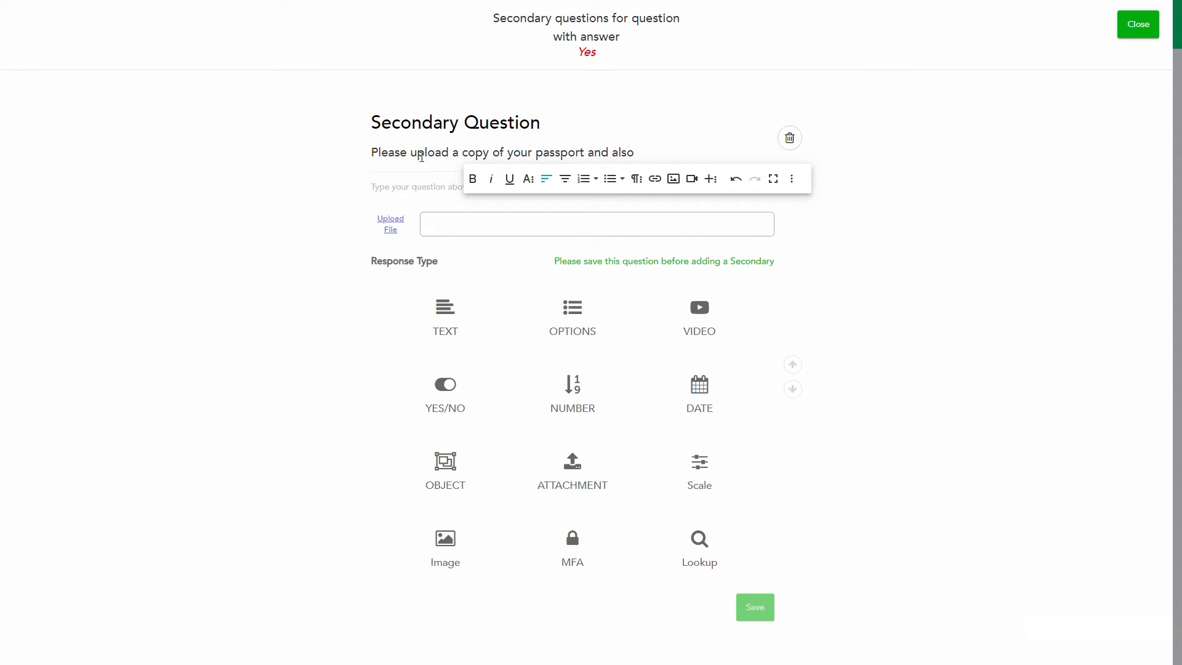
text(update the details here.)
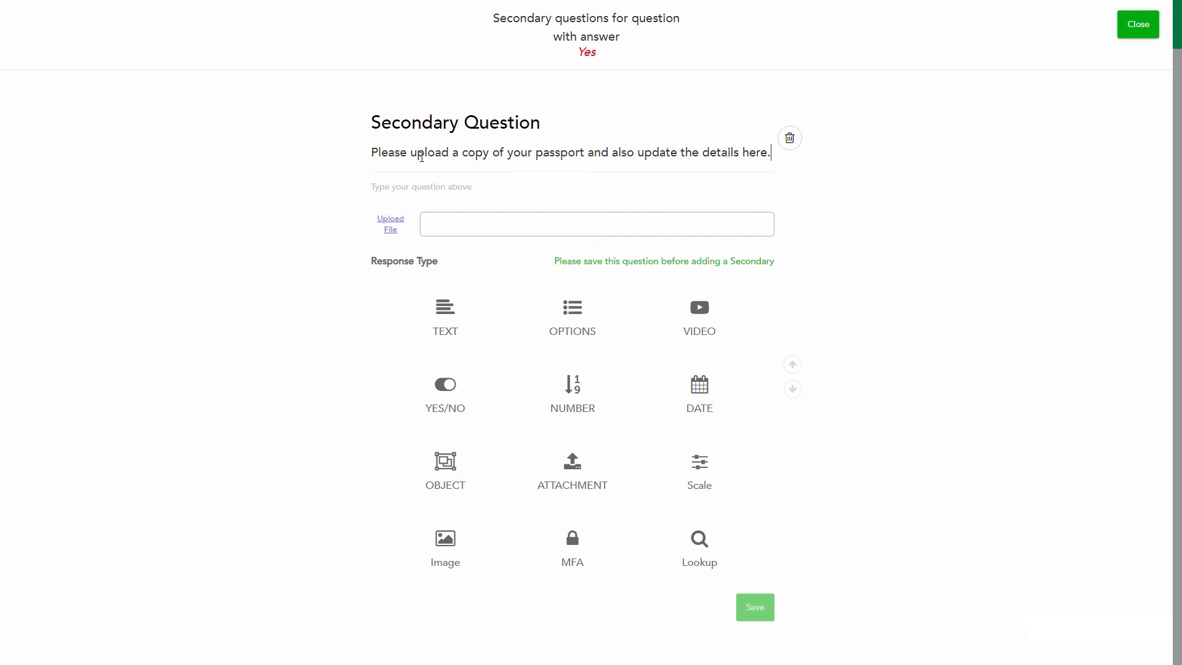
key(ctrl+a)
key(ctrl+b)
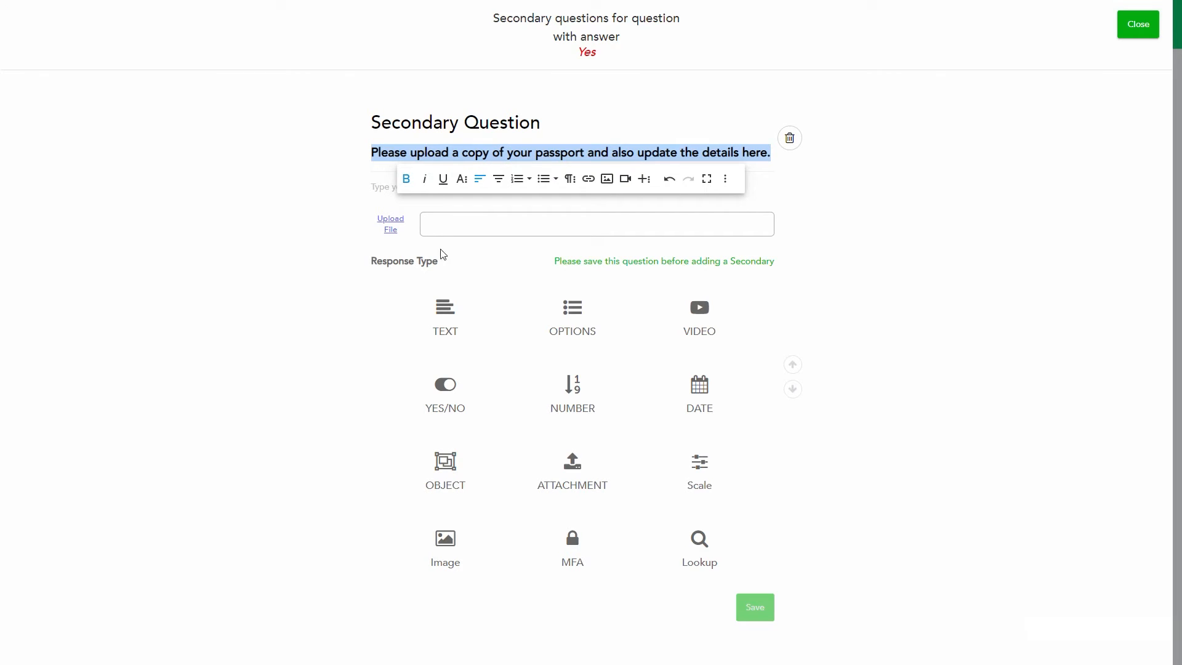
Step: Save the secondary question with an Object response type for License and a required attachment, and return to the question list
click(441, 463)
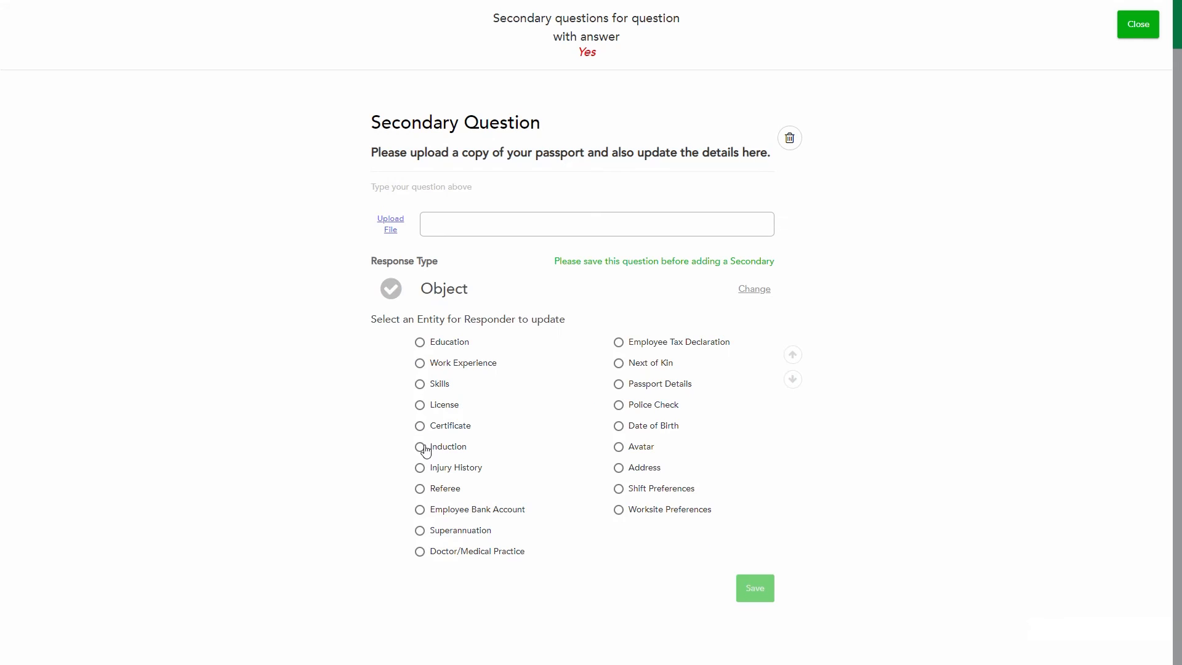
click(420, 404)
click(755, 588)
click(717, 148)
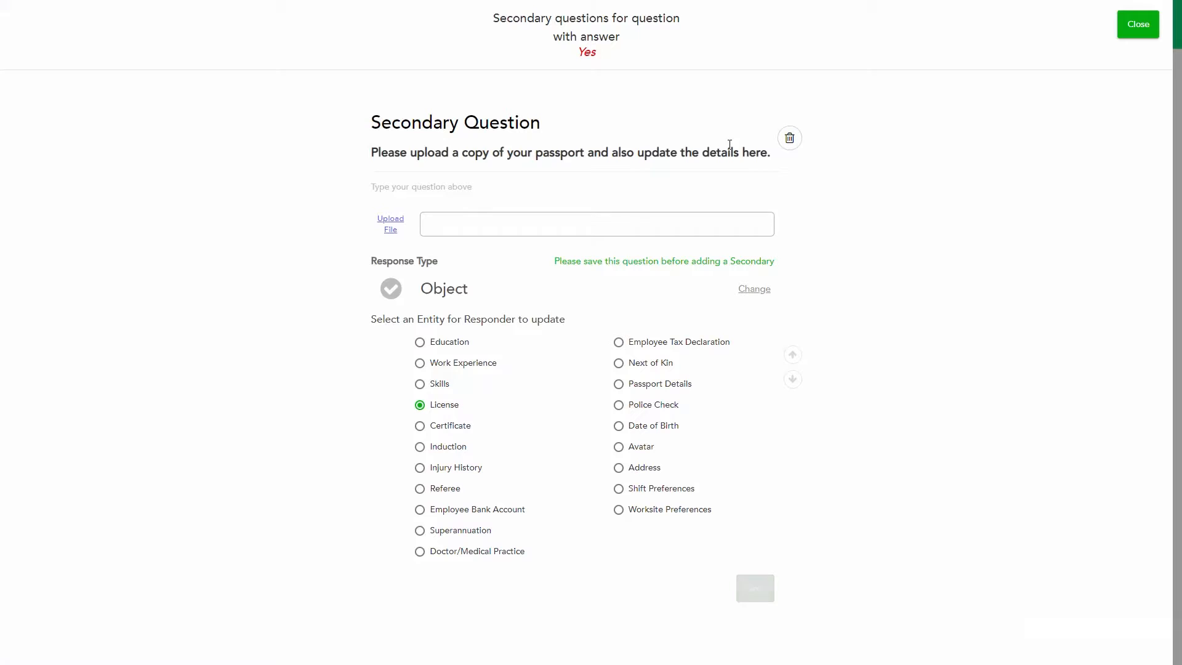
click(1136, 25)
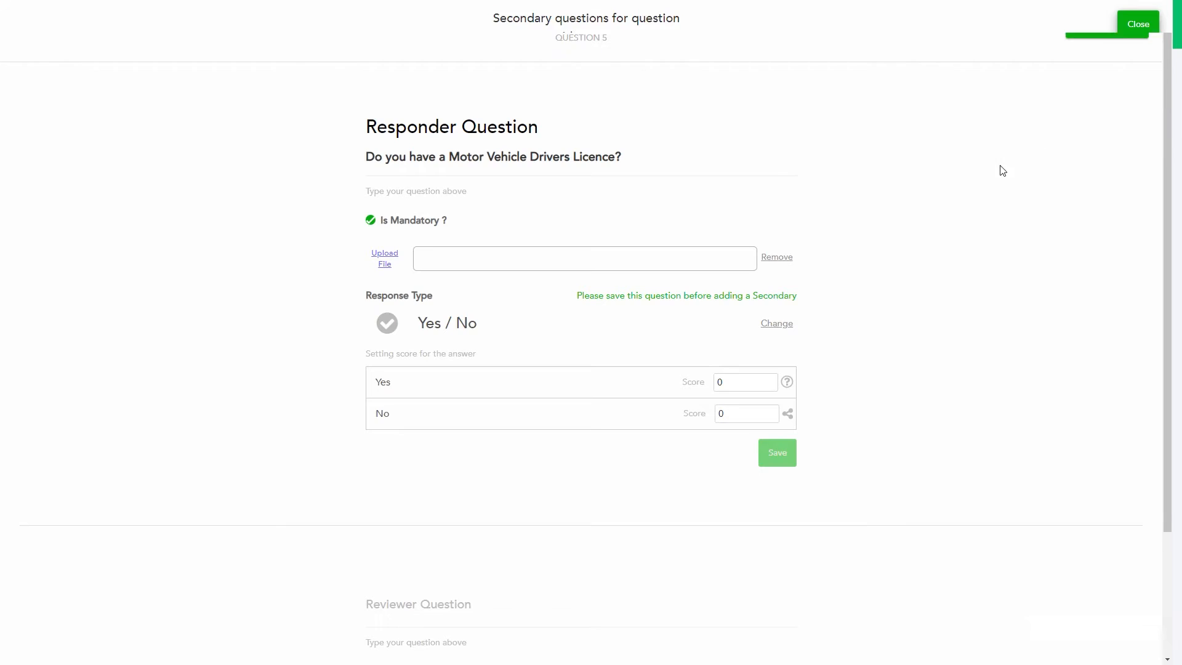
click(1093, 34)
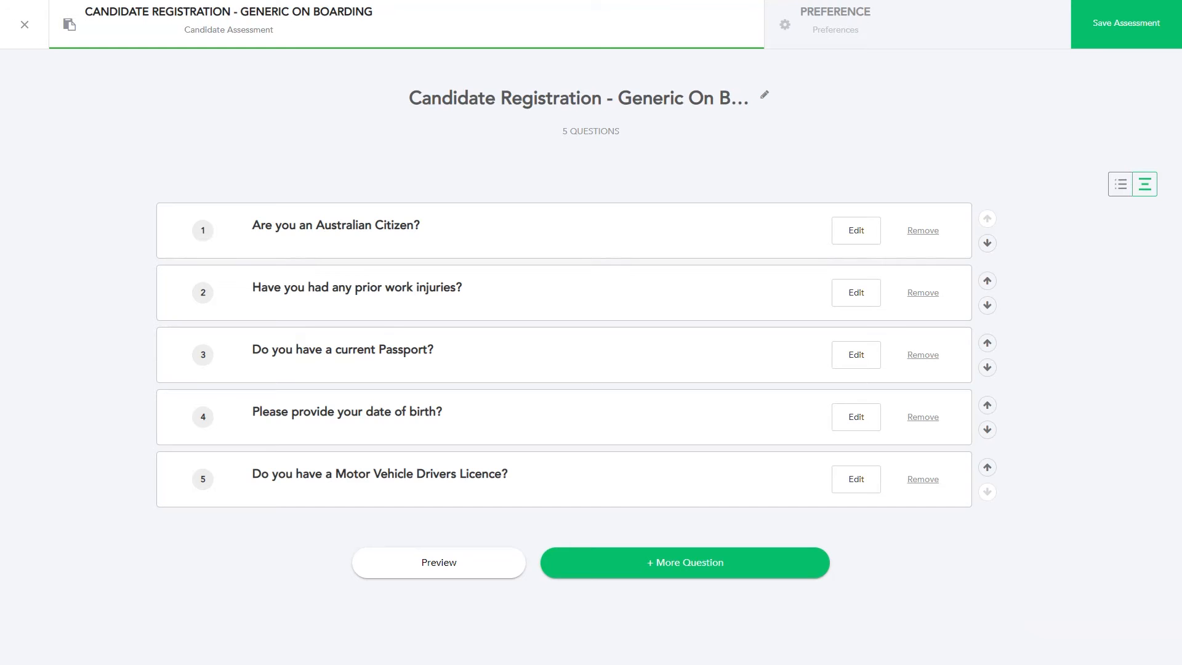
Step: Add a new responder question "Please update your certificates here." in bold
click(467, 306)
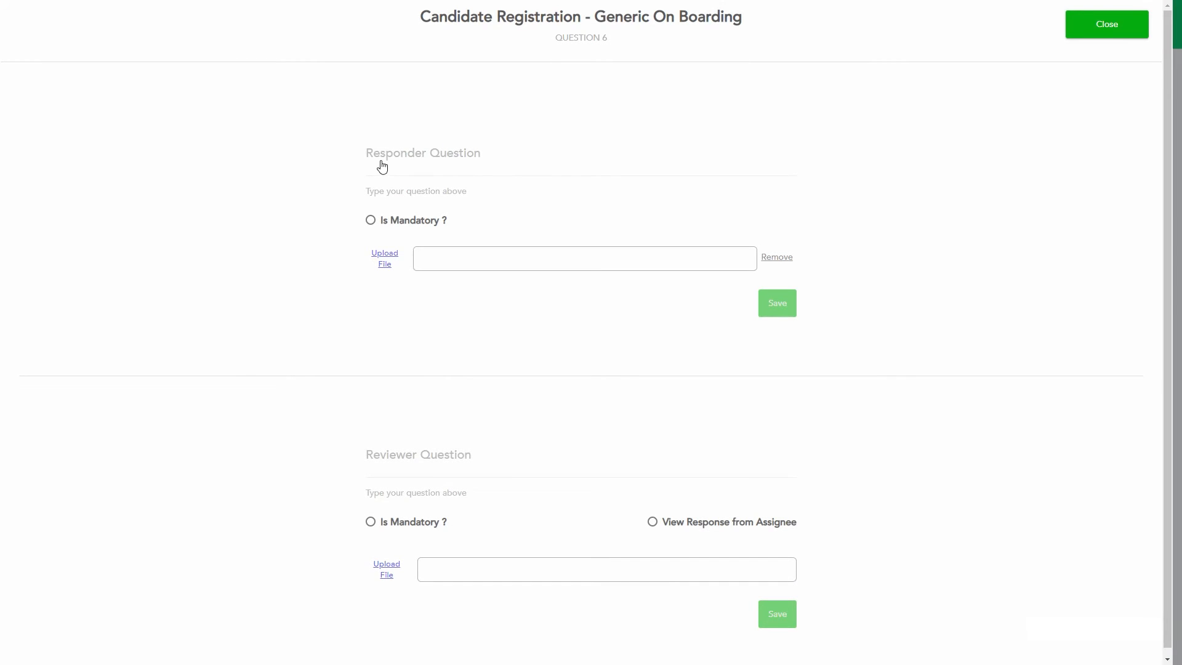
click(381, 160)
text(P)
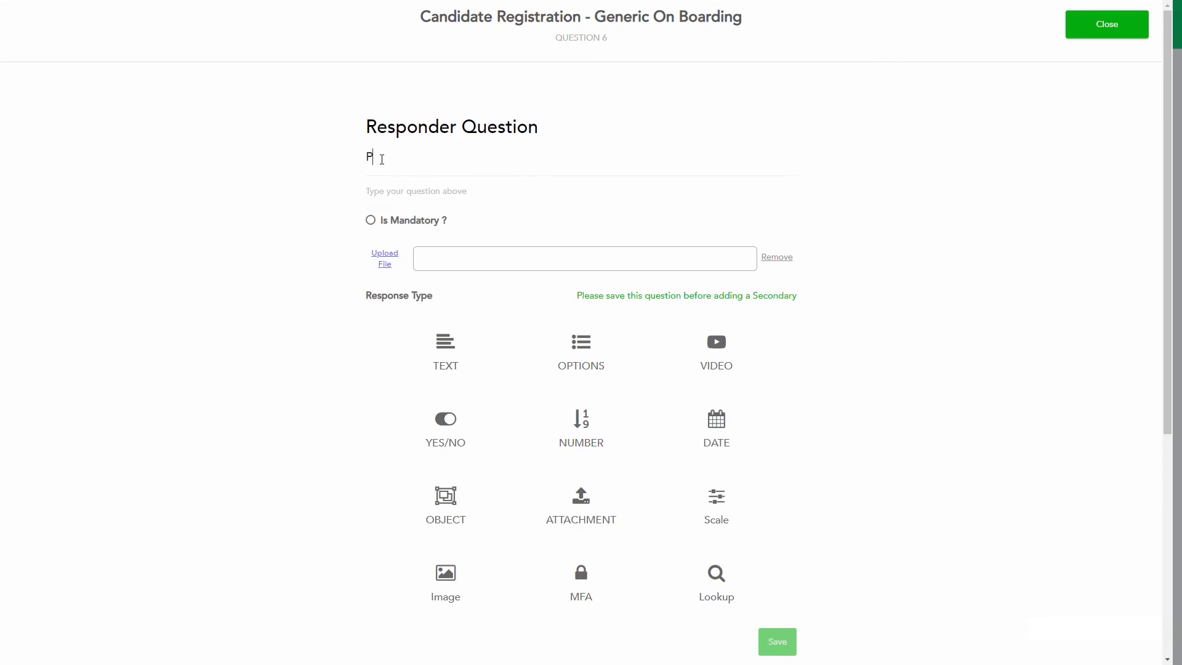
text(lease update your certificates here.)
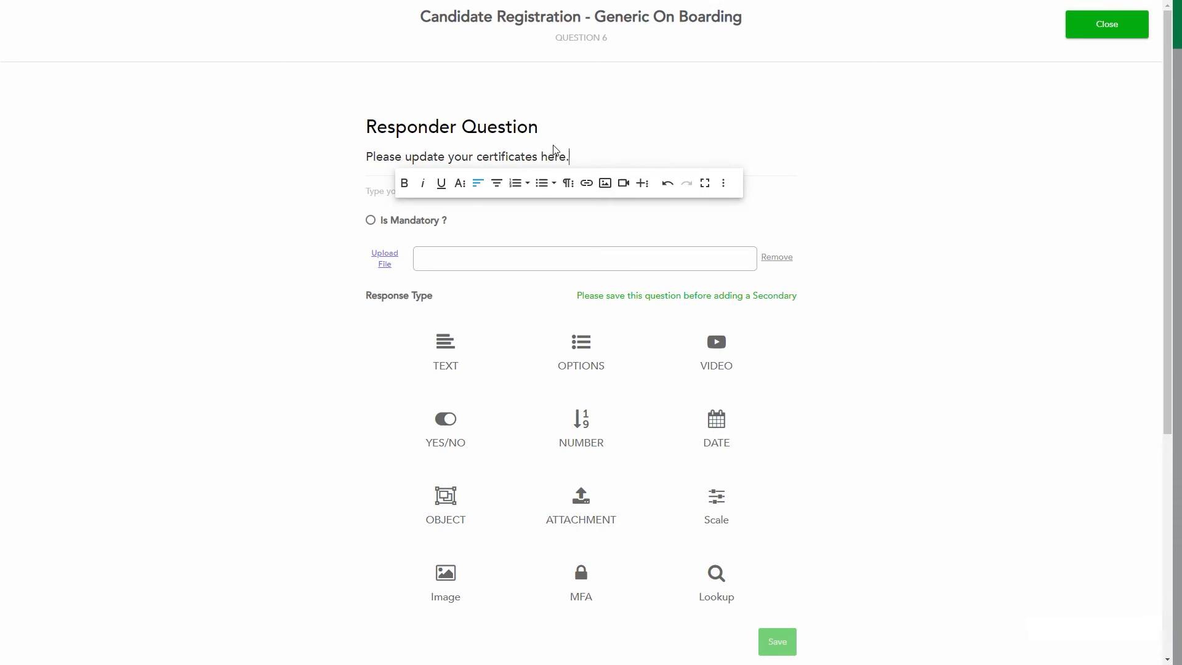
drag(586, 161, 292, 157)
click(303, 182)
click(325, 245)
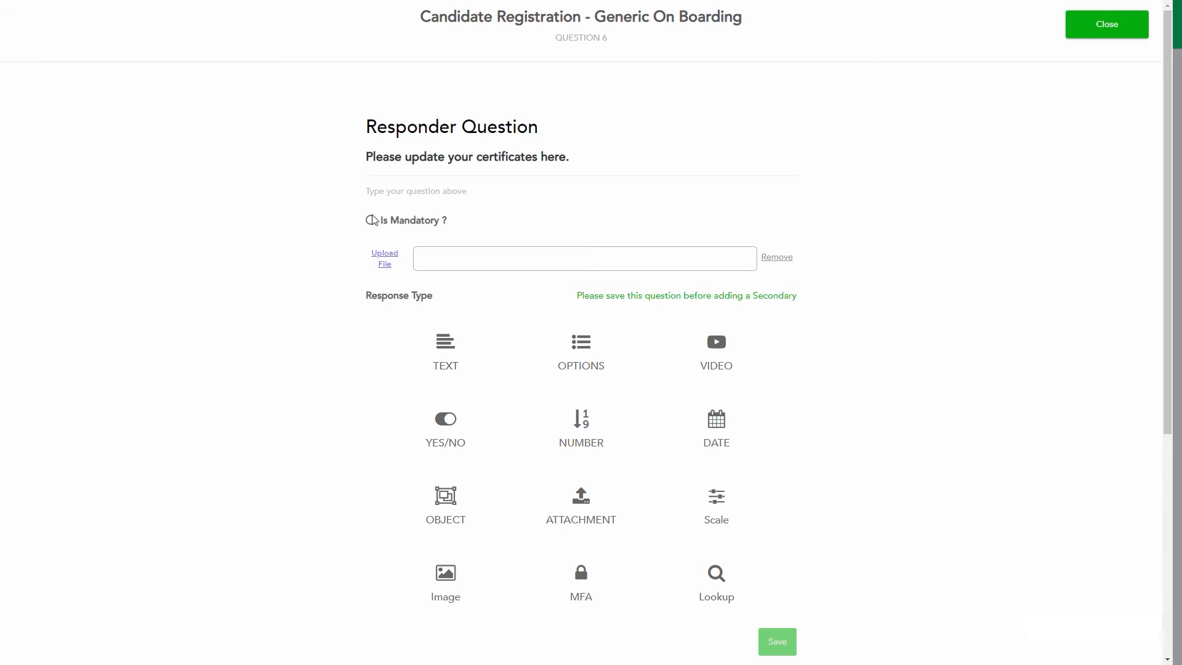
Step: Save the certificates question with an Object response type for Certificate and a required attachment, and return to the question list
click(460, 503)
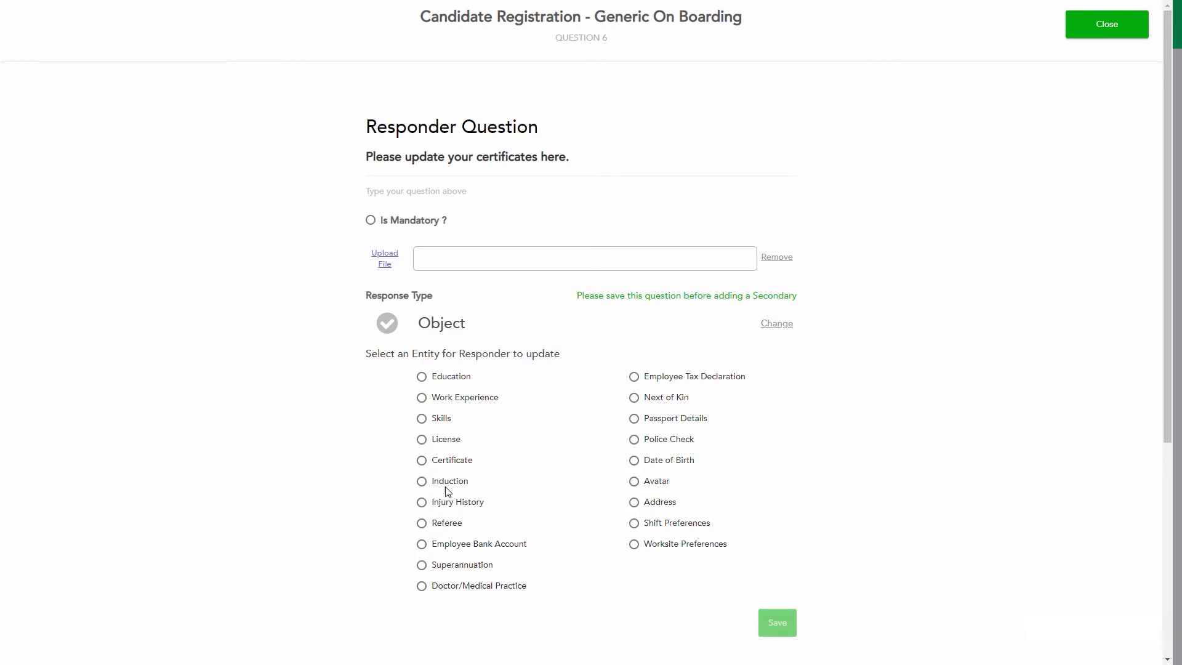
click(421, 460)
click(769, 627)
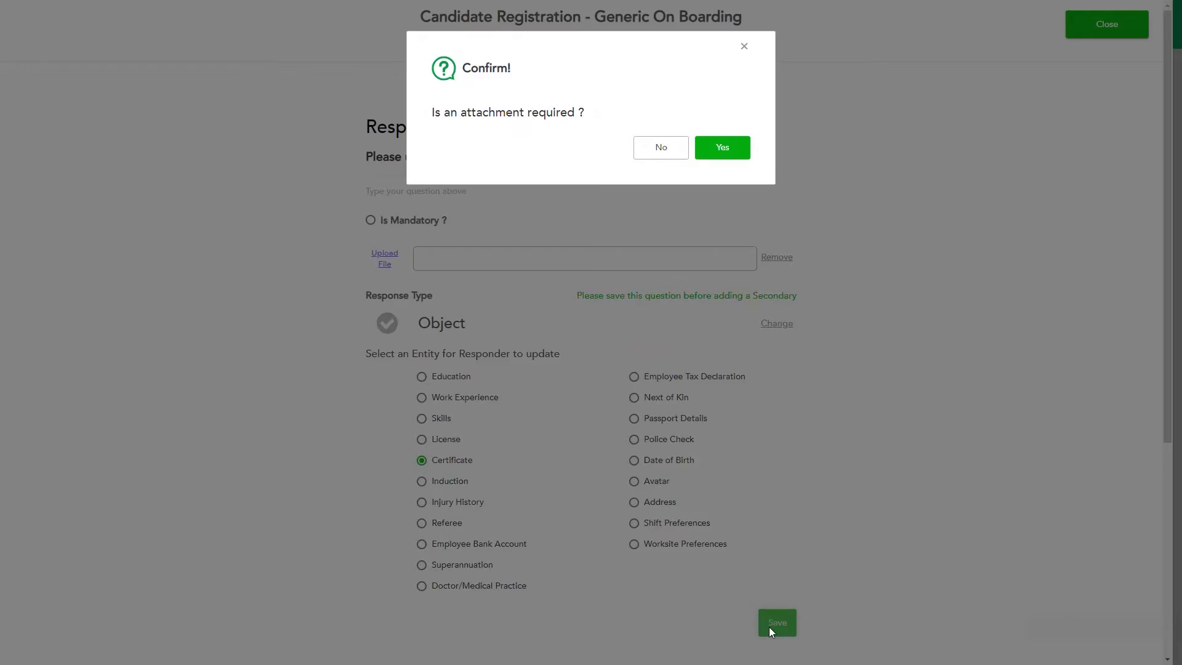
click(719, 151)
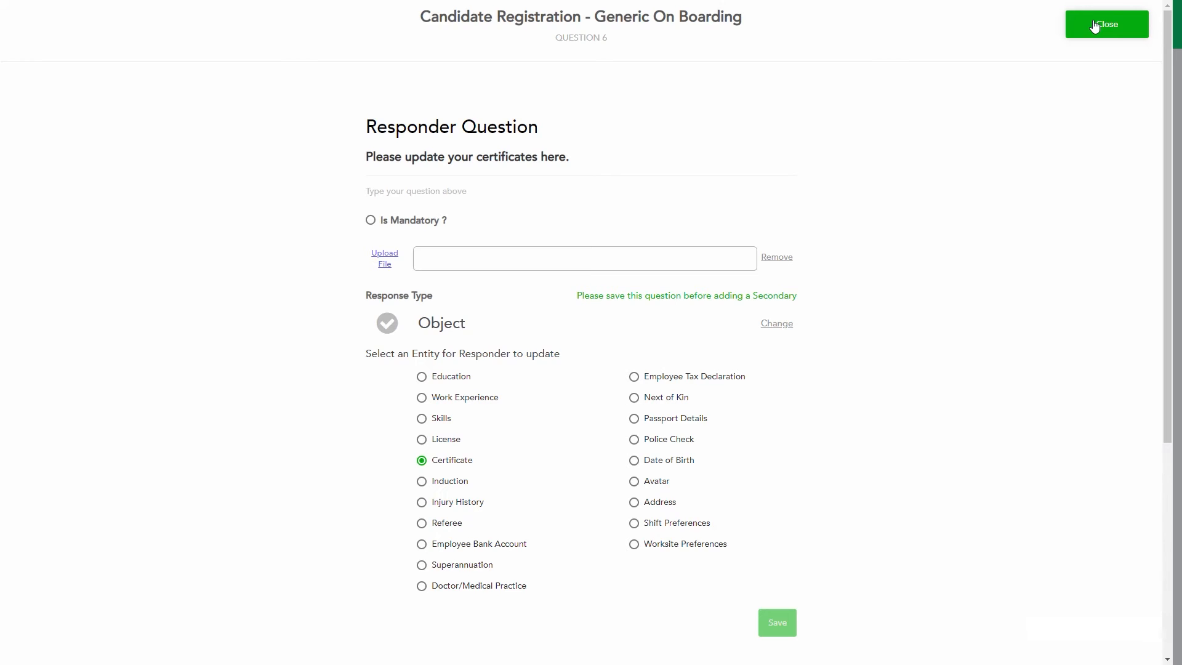
click(1095, 27)
Step: Add a new responder question "Please provide details of any references that can be contacted to discuss your application." in bold
click(653, 626)
click(463, 308)
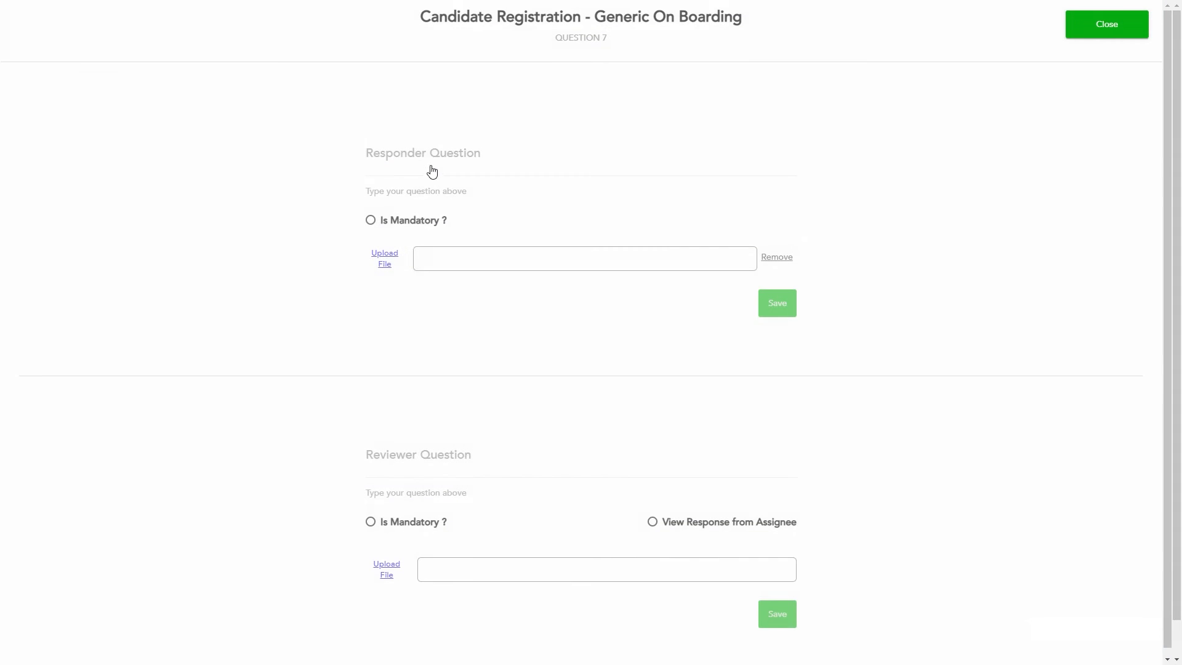
click(419, 159)
text(Please provide)
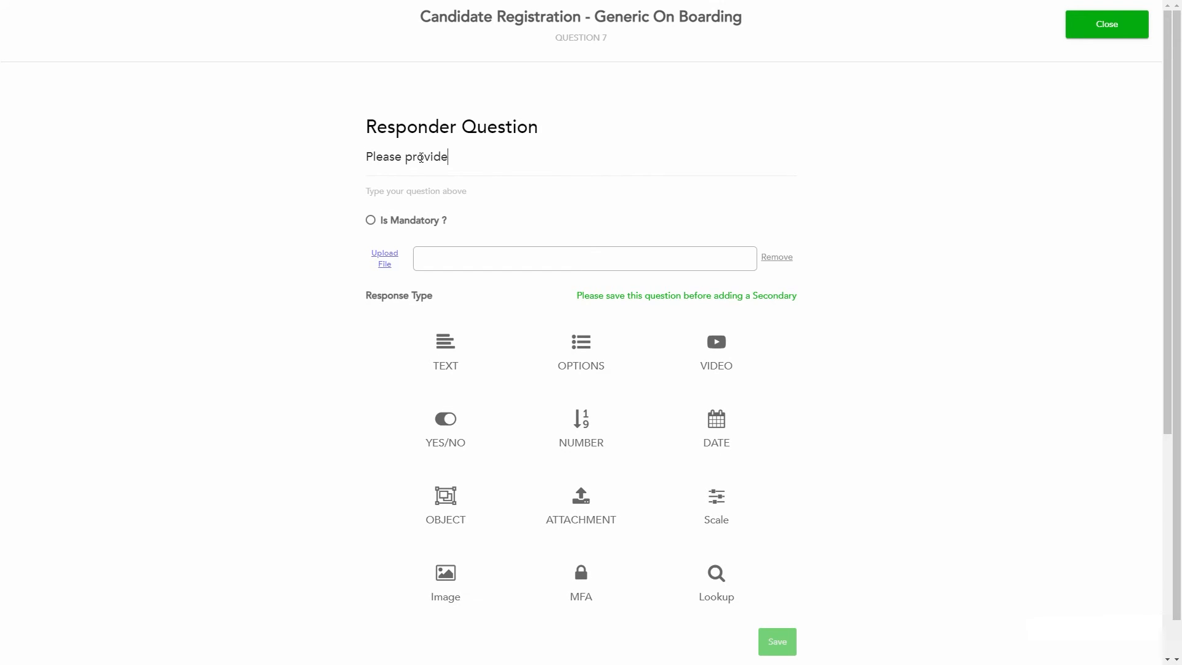
text( details of any references that can be contacted to discuss your application/=)
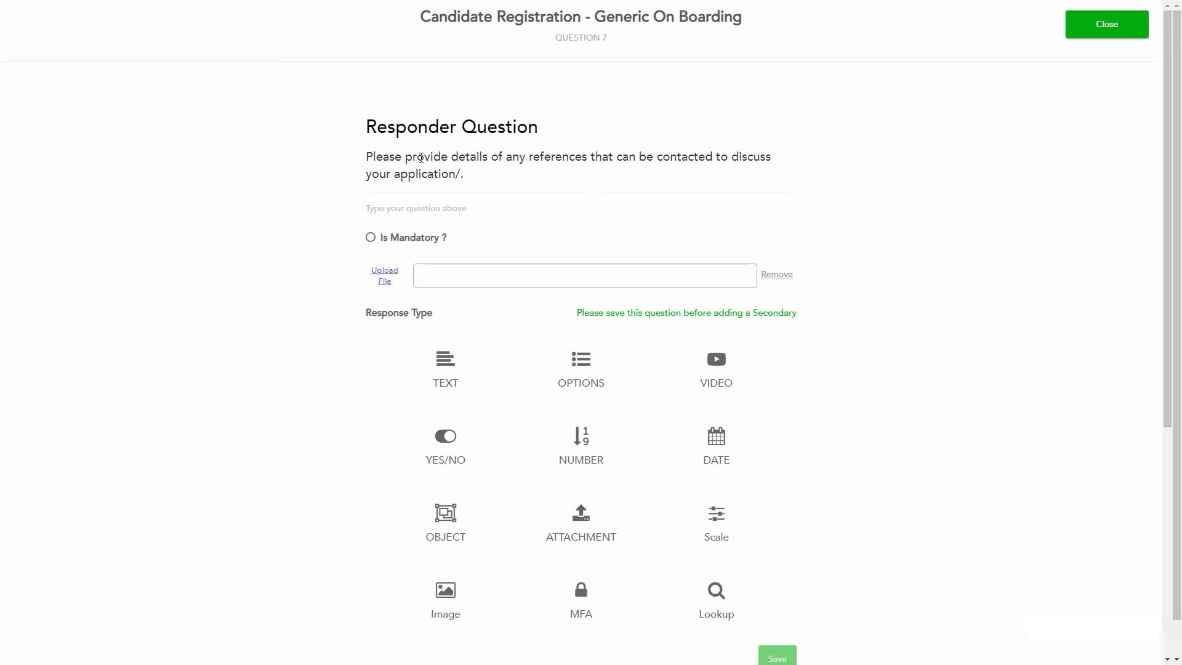
key(BackSpace)
key(BackSpace)
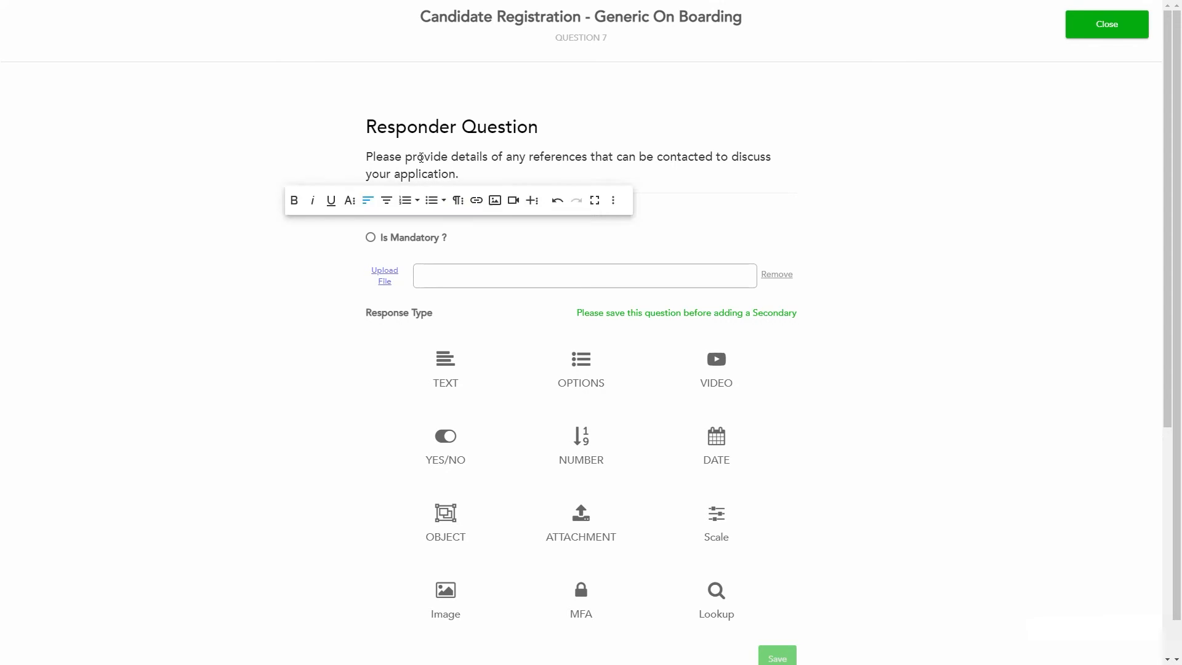
key(ctrl+a)
key(ctrl+b)
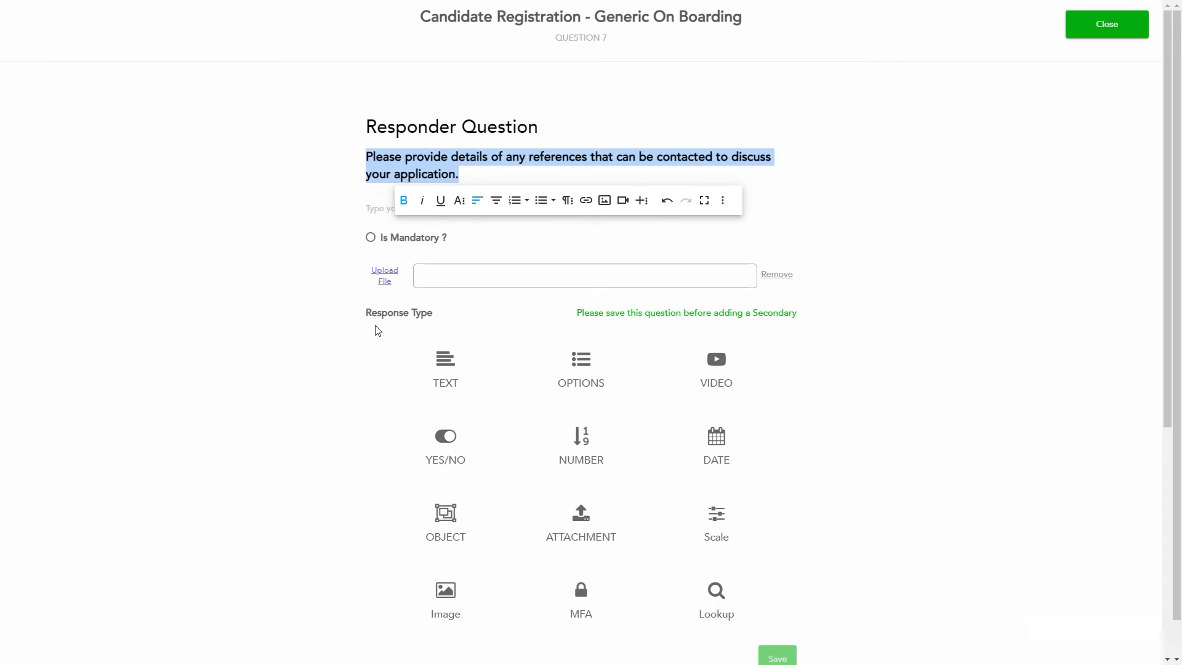
Step: Save the references question with an Object response type for Referee and return to the question list
click(444, 530)
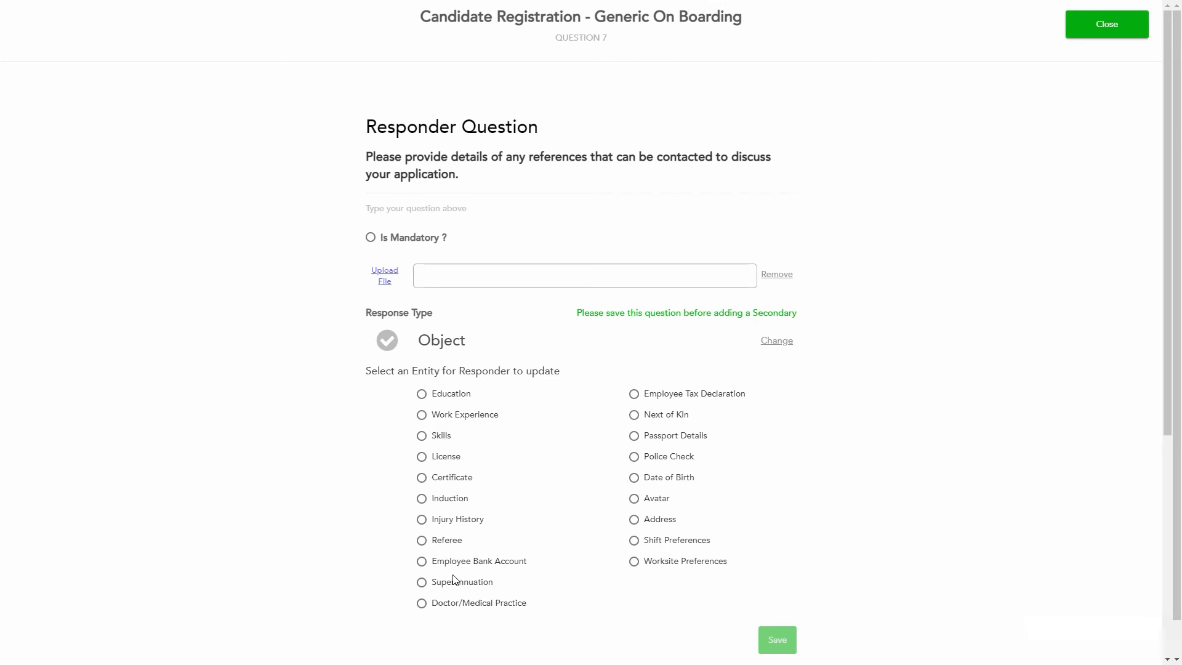
click(421, 541)
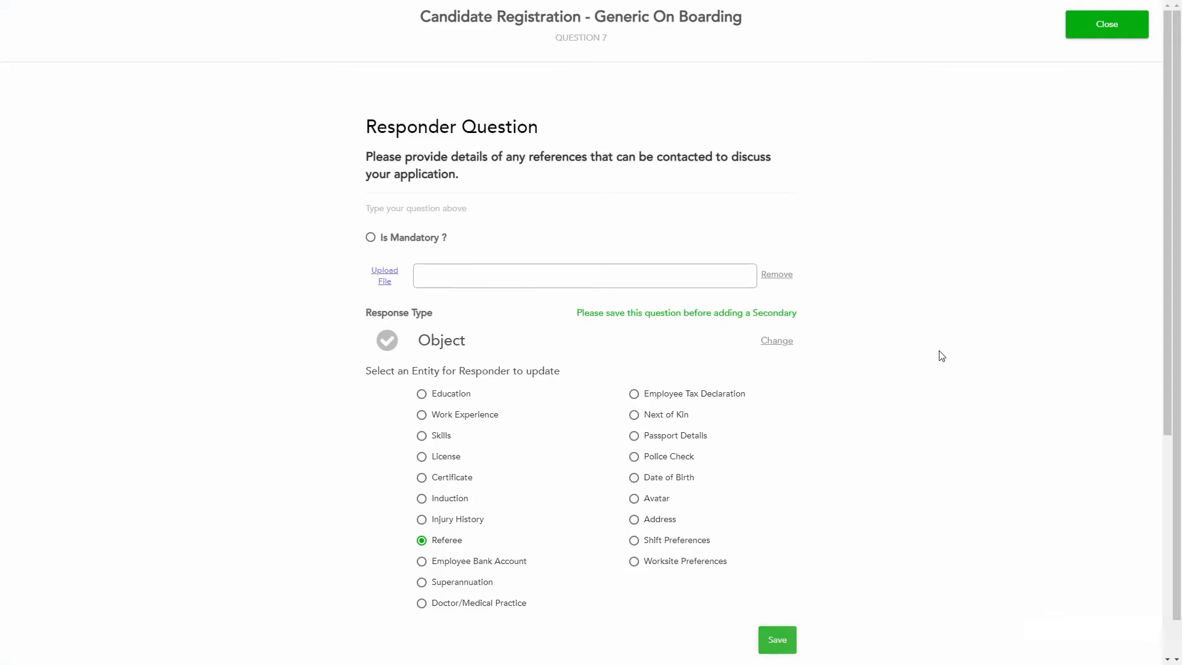
click(1093, 36)
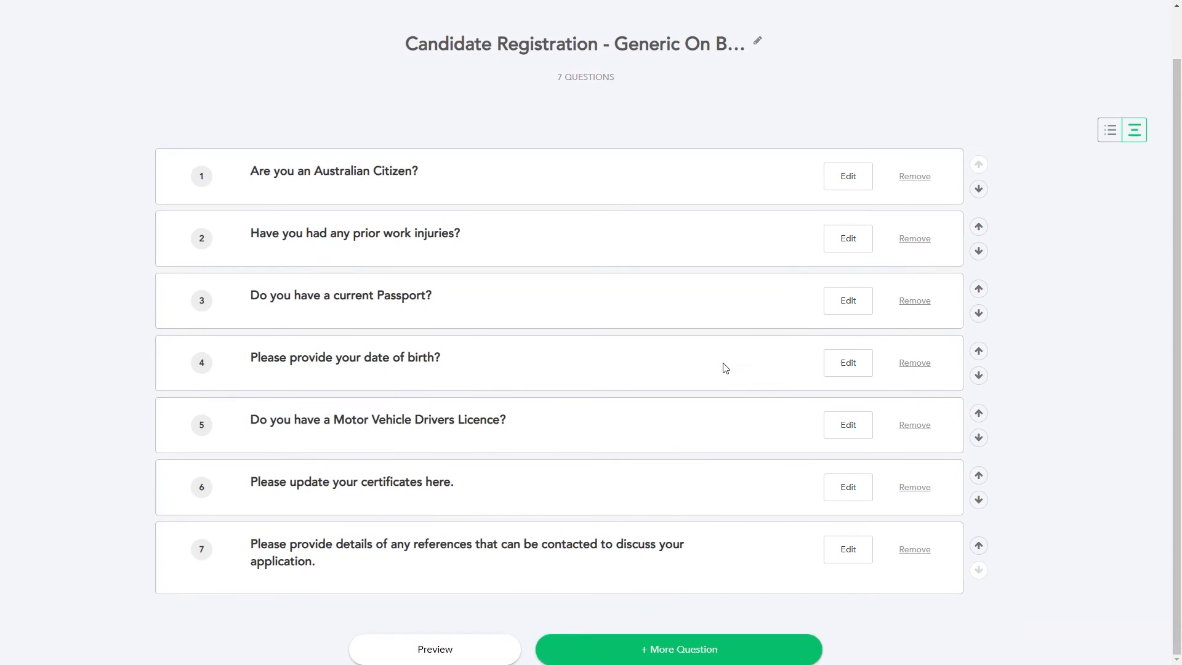
Step: Add a new responder question "Do you suffer from any allergies?" in bold
click(671, 650)
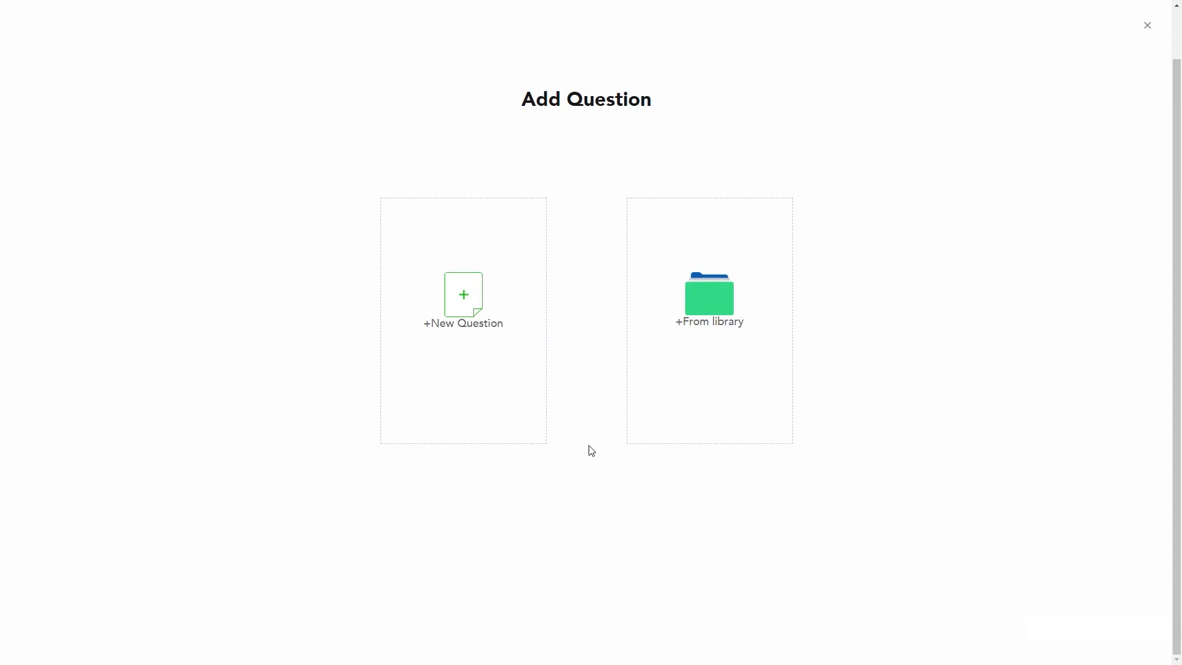
click(472, 316)
click(437, 160)
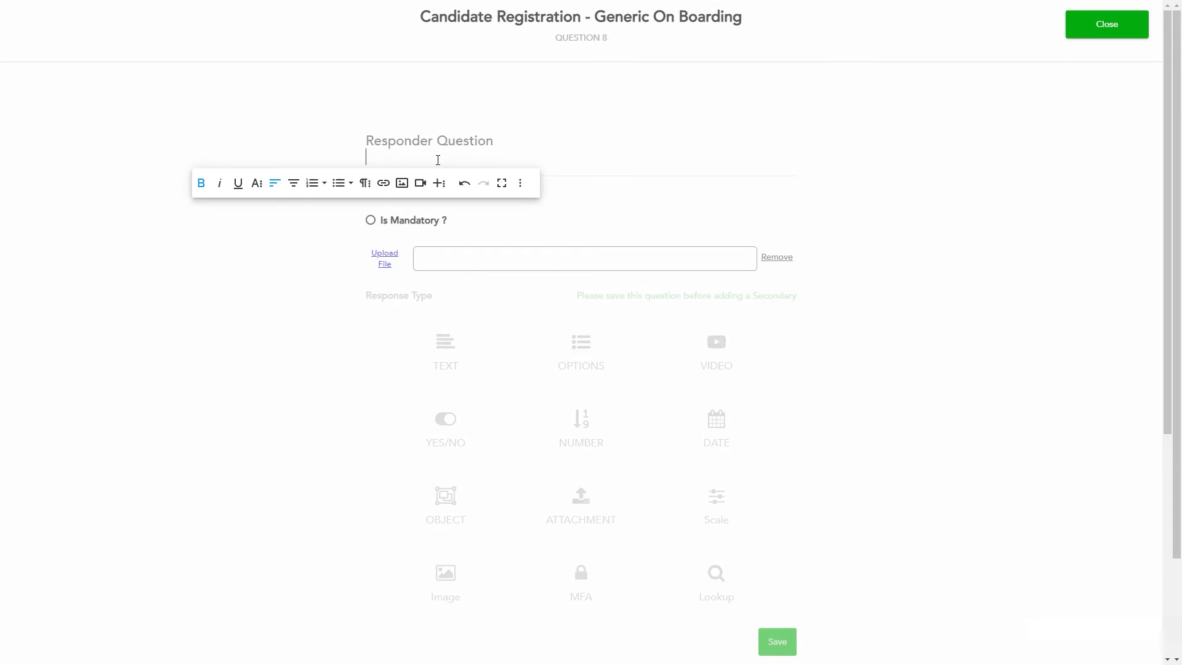
text(Do you suffer from nau)
key(BackSpace)
key(BackSpace)
key(BackSpace)
text(anm)
key(BackSpace)
key(BackSpace)
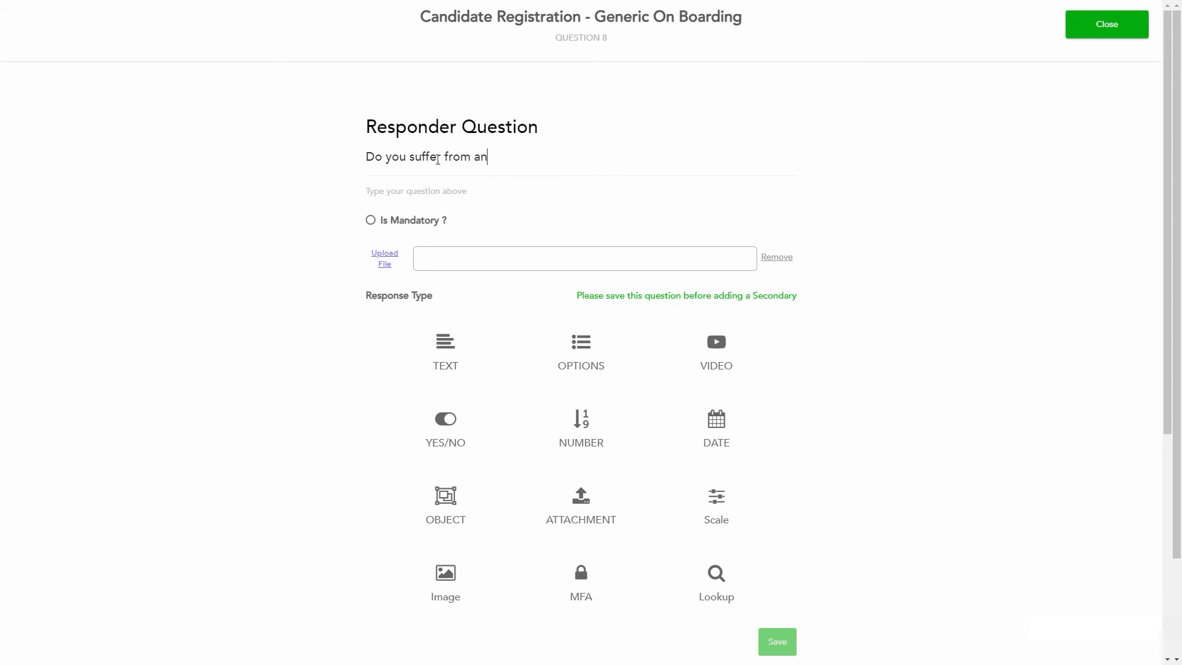
text(y allergies?)
key(ctrl+a)
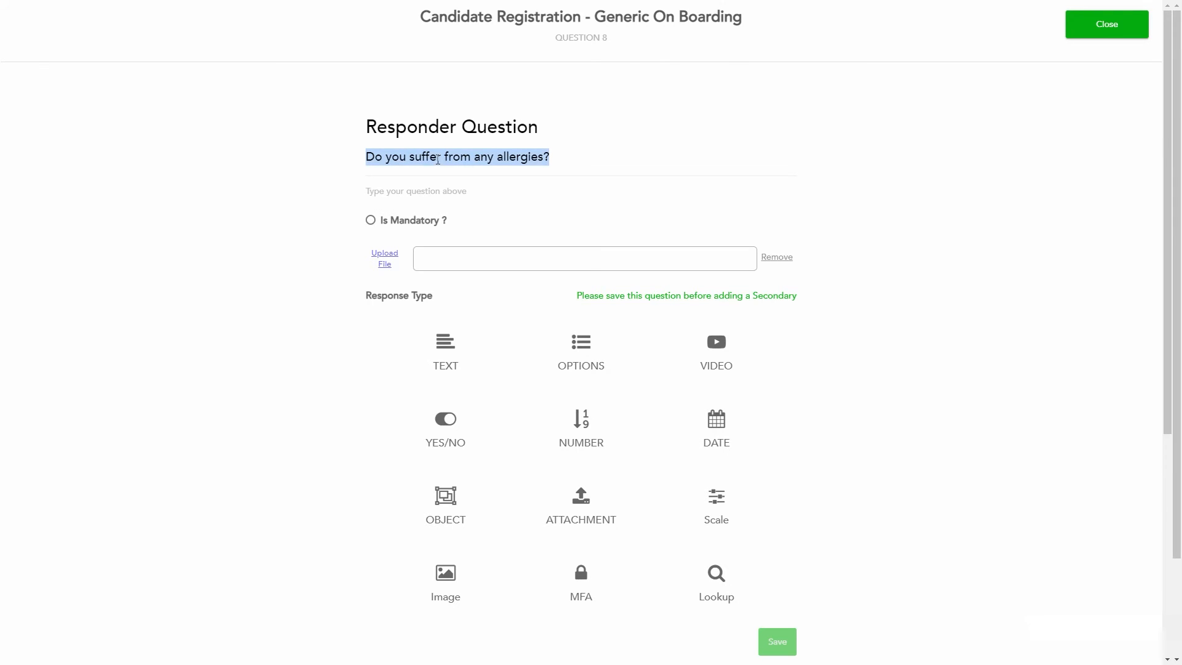
Step: Save the allergies question with a Yes/No response type and make its Yes answer lead to secondary questions
click(454, 452)
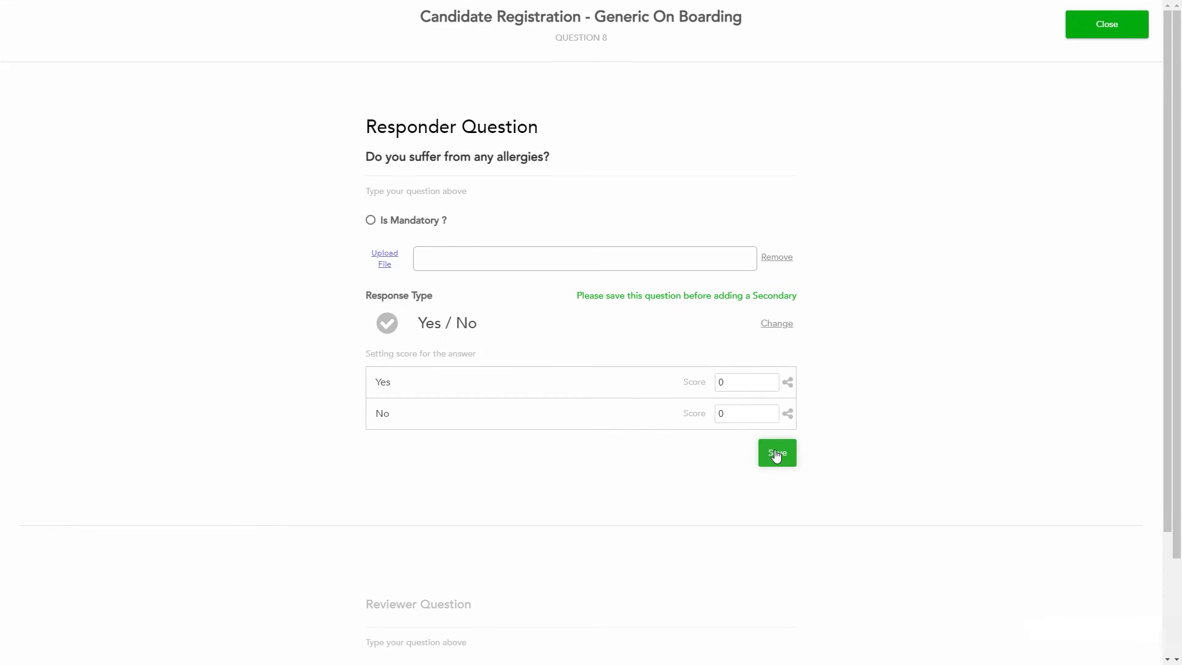
click(787, 382)
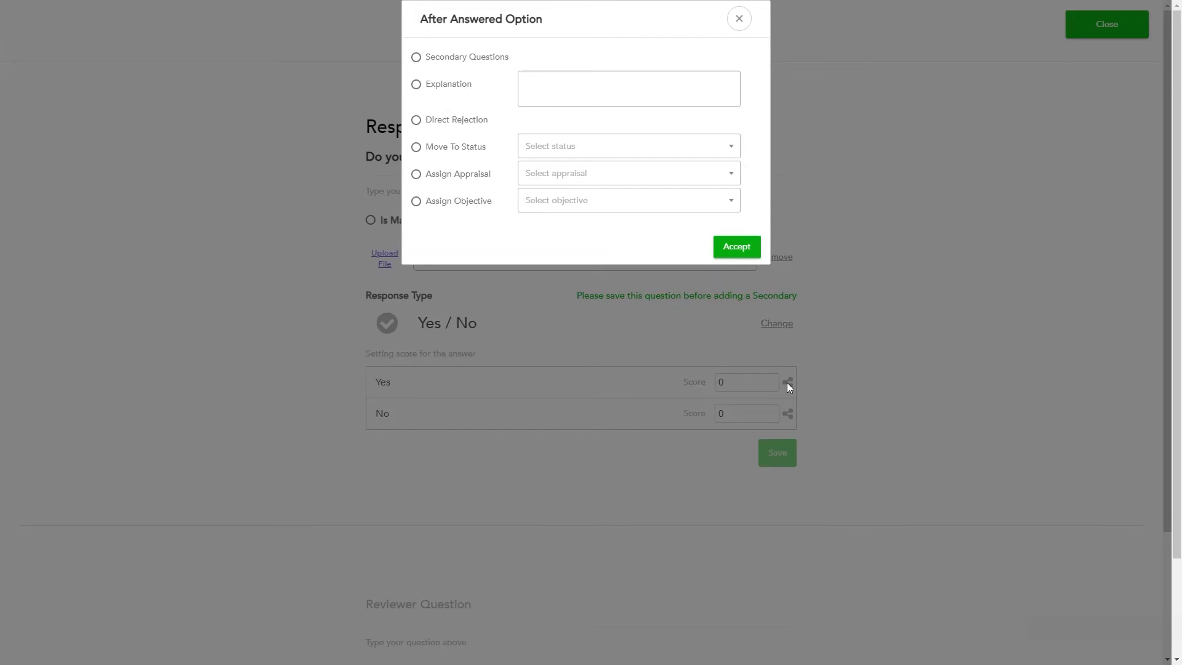
click(416, 57)
click(732, 246)
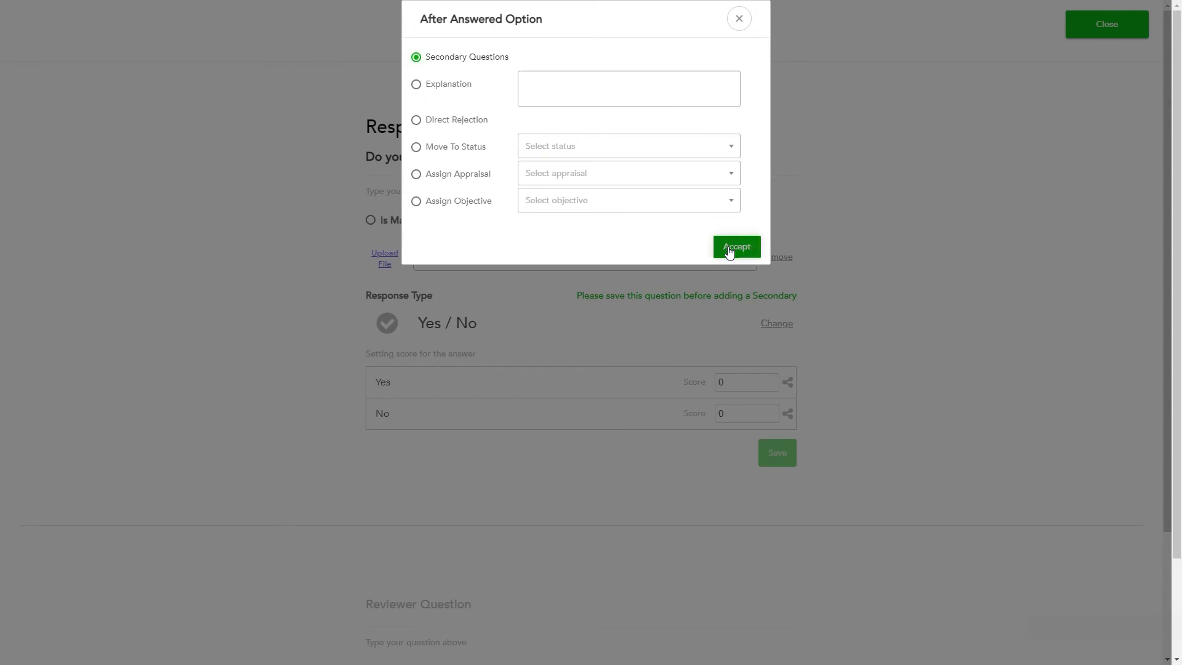
Step: Write the secondary question "Please provide your detail here." in bold
click(402, 158)
text(P)
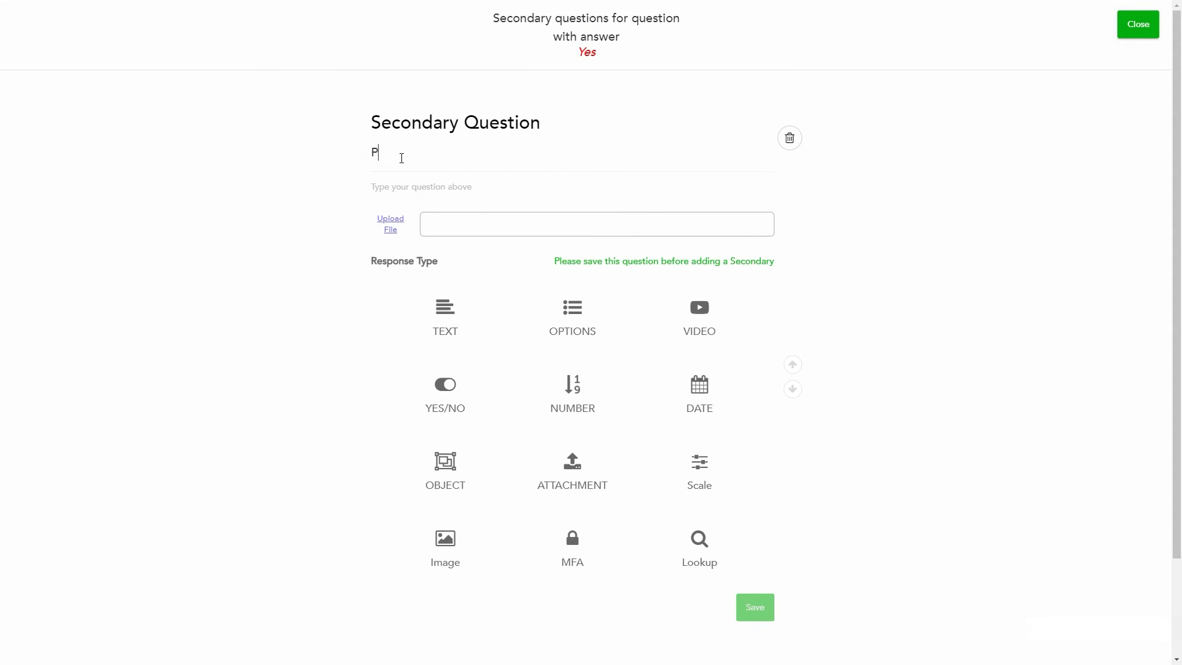
text(lease provide your detail here=)
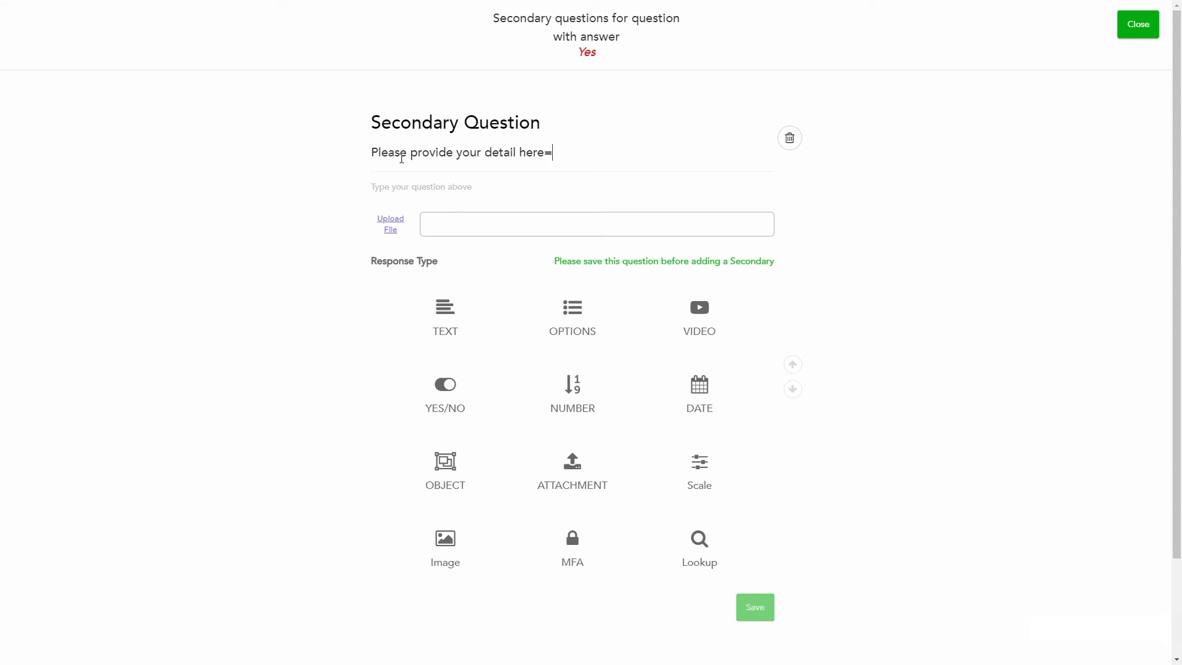
key(BackSpace)
key(ctrl+a)
key(ctrl+b)
Step: Save the secondary question with a Text response type, and save and close the allergies question
click(451, 318)
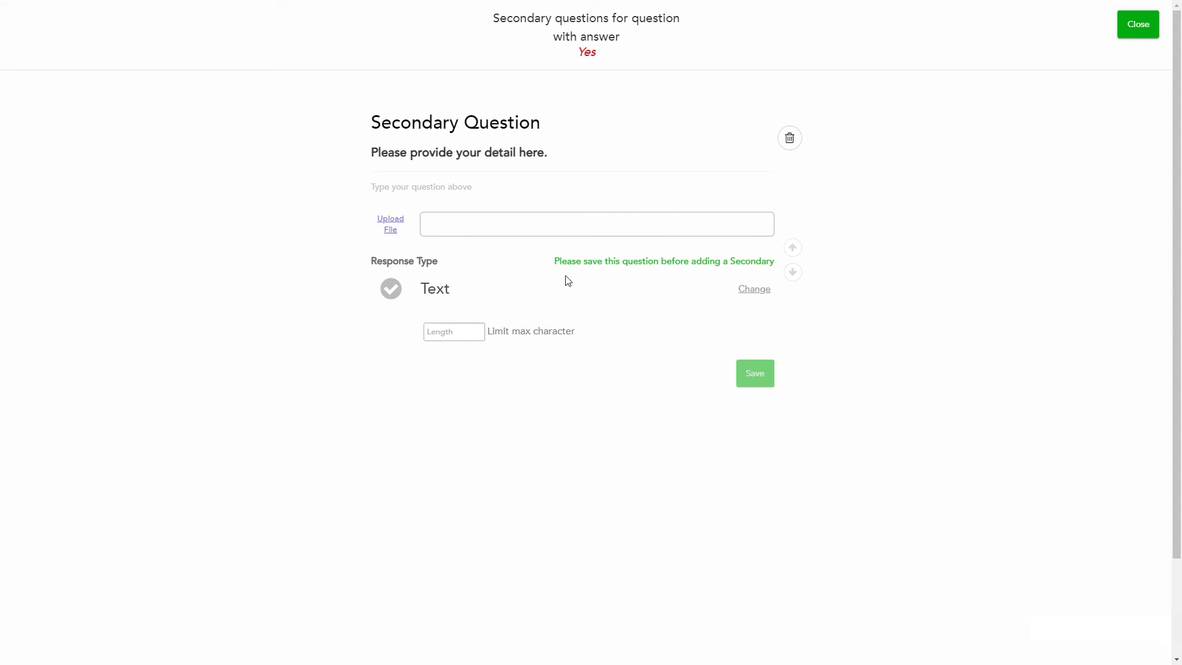
click(747, 375)
click(1137, 36)
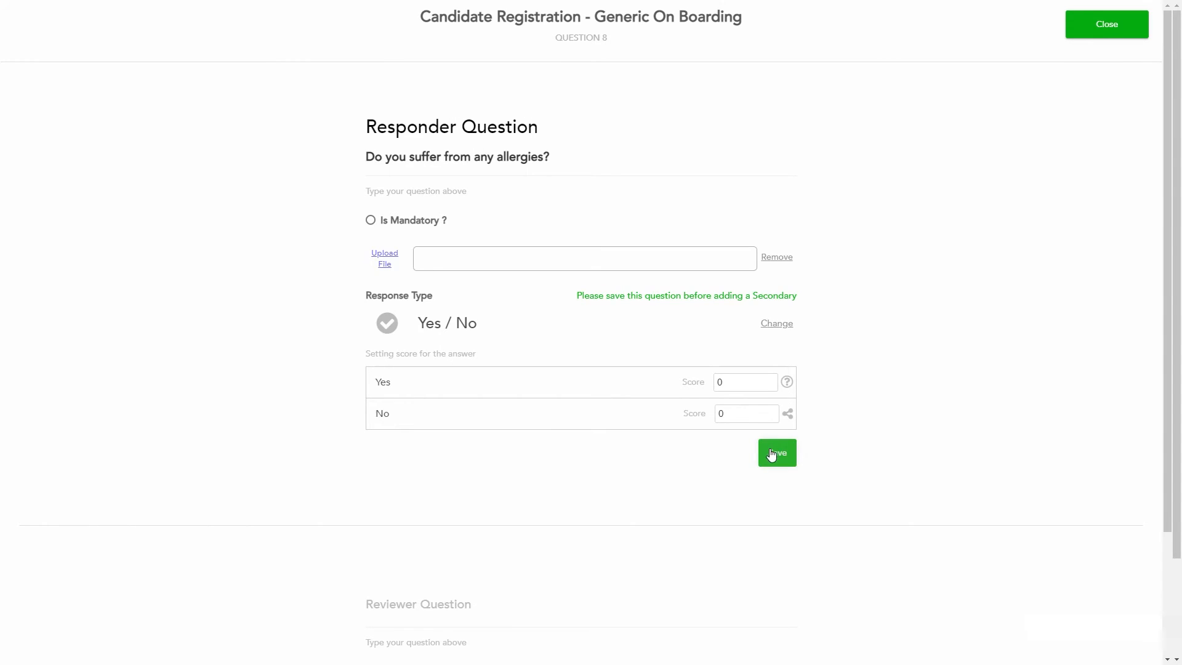
click(771, 455)
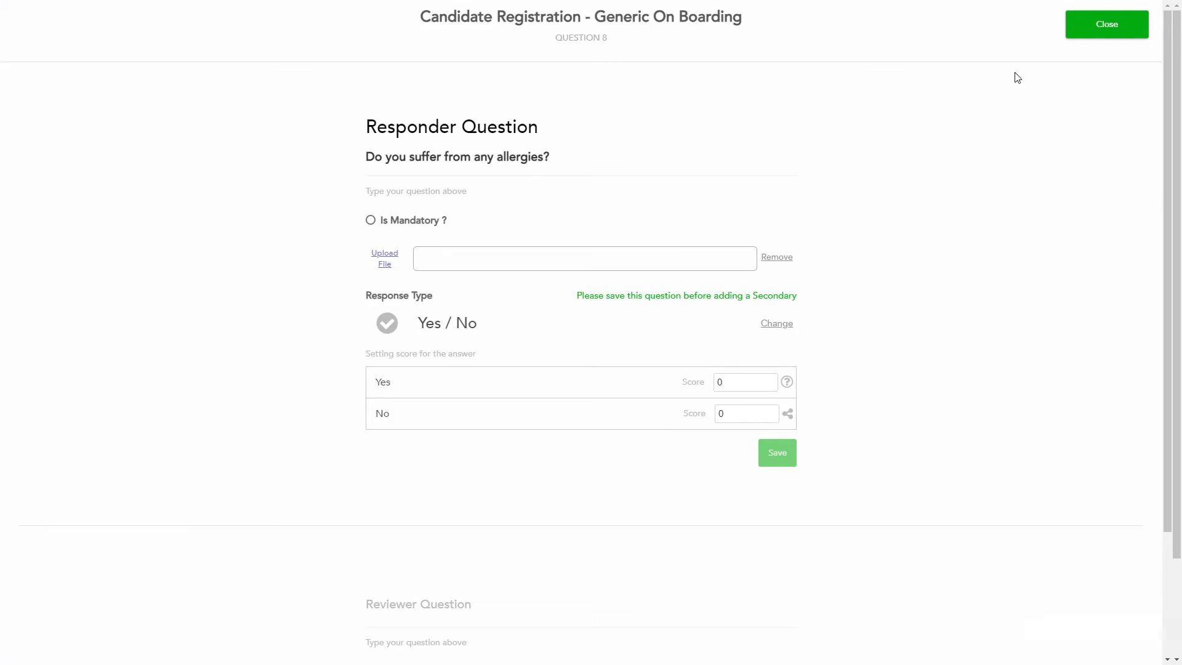
click(1081, 32)
Step: Save the Candidate Registration - Generic On Boarding assessment template
scroll(799, 326, down, 2)
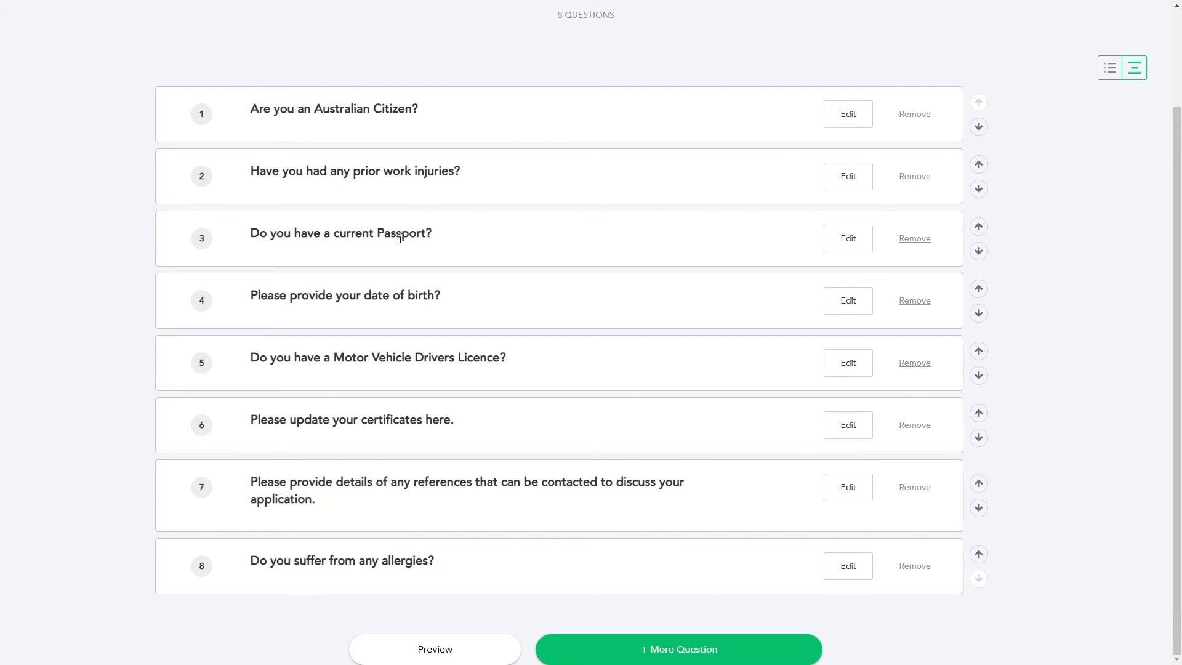
mouse_move(391, 338)
scroll(552, 360, up, 1)
scroll(551, 361, down, 1)
scroll(660, 369, up, 2)
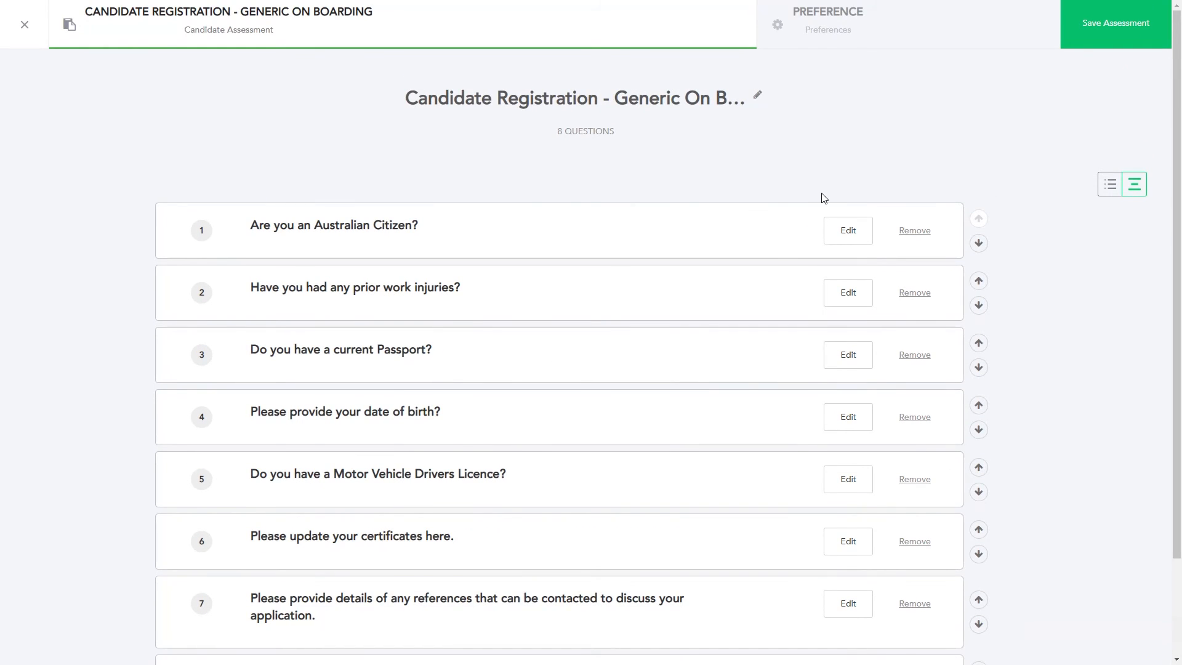
scroll(822, 200, down, 2)
scroll(928, 131, up, 2)
click(1126, 32)
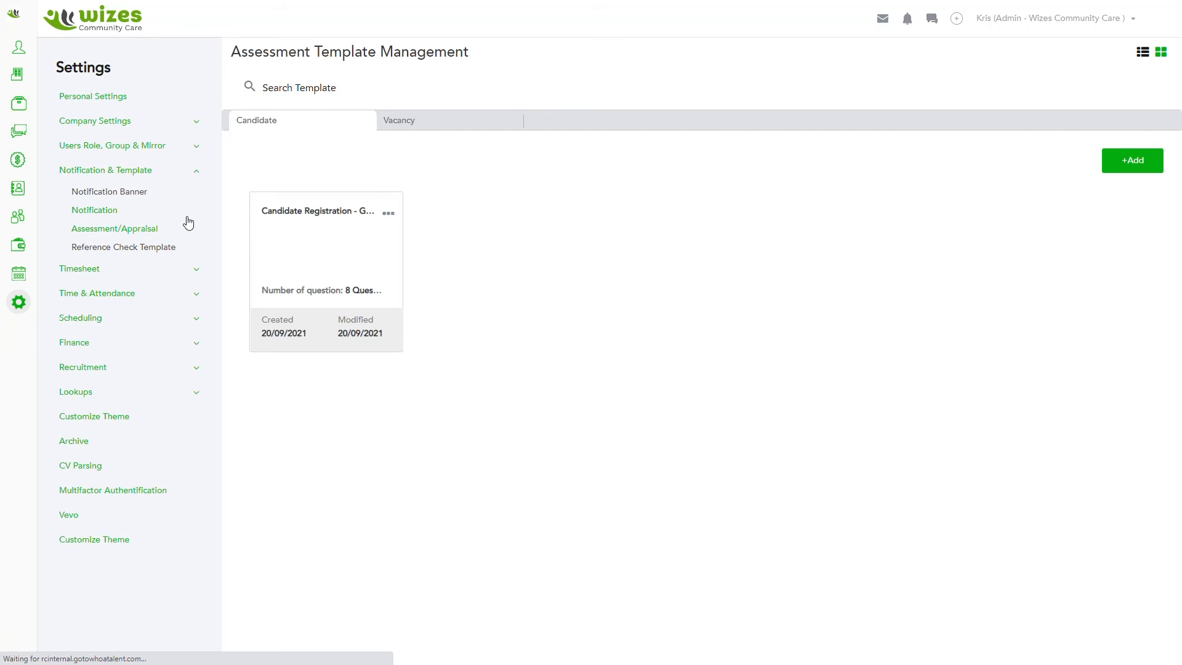
Step: Open the account holder's Plugins in Company Settings and examine which plugins are subscribed
click(100, 125)
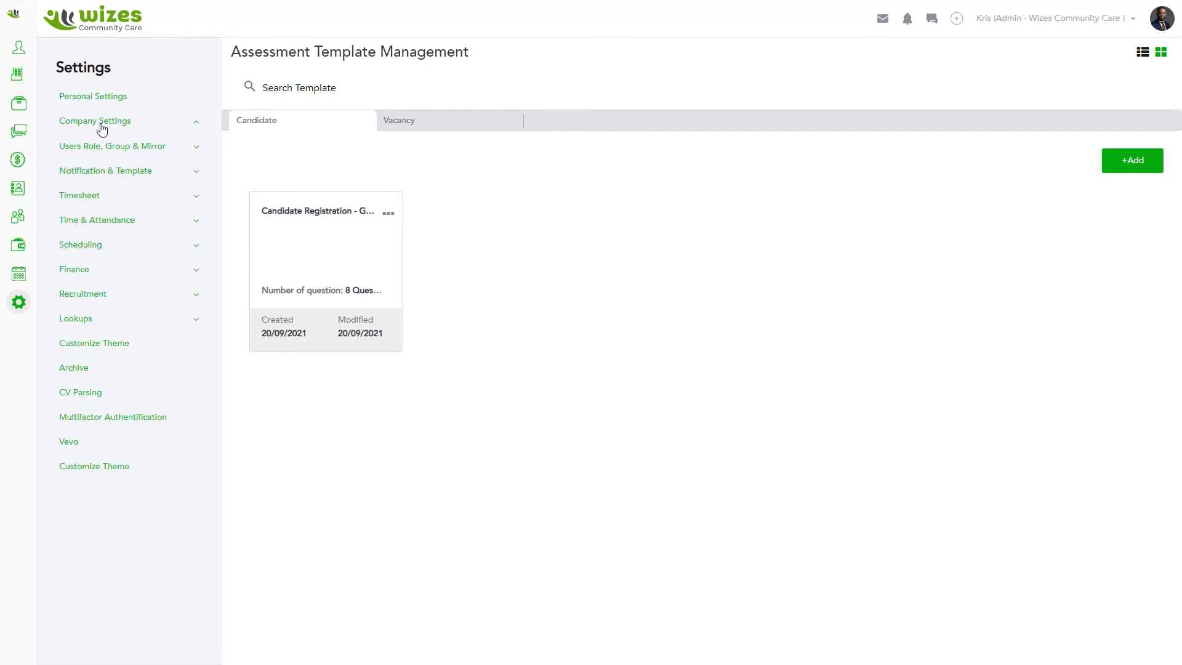
click(94, 145)
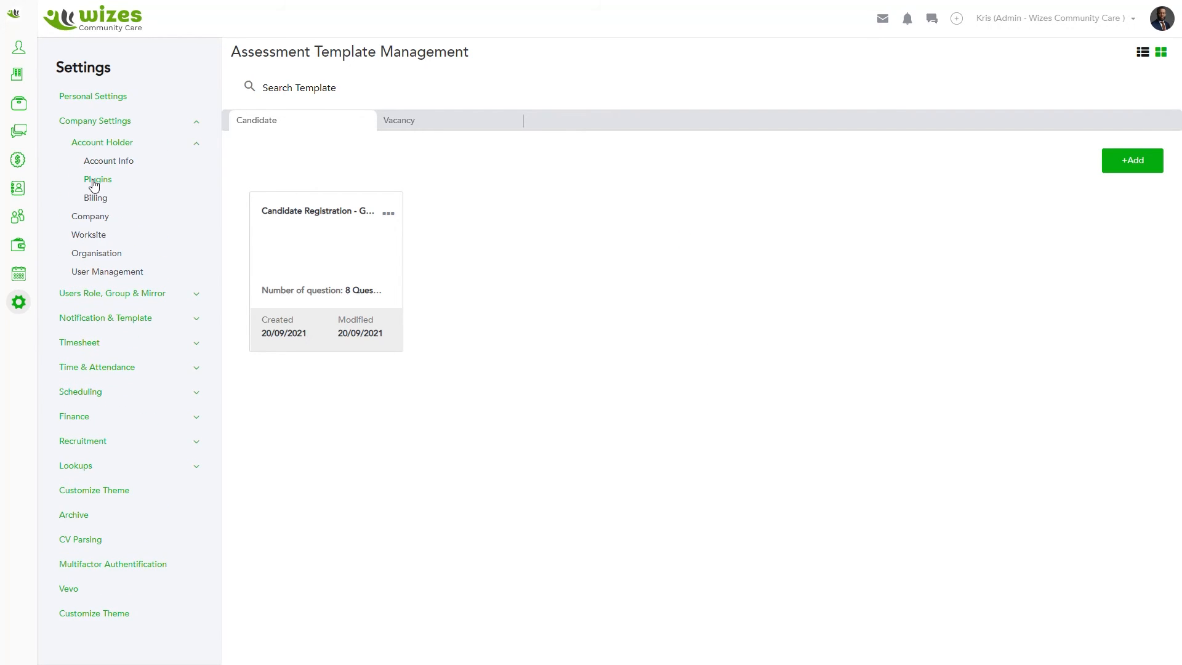
click(93, 180)
scroll(625, 358, down, 10)
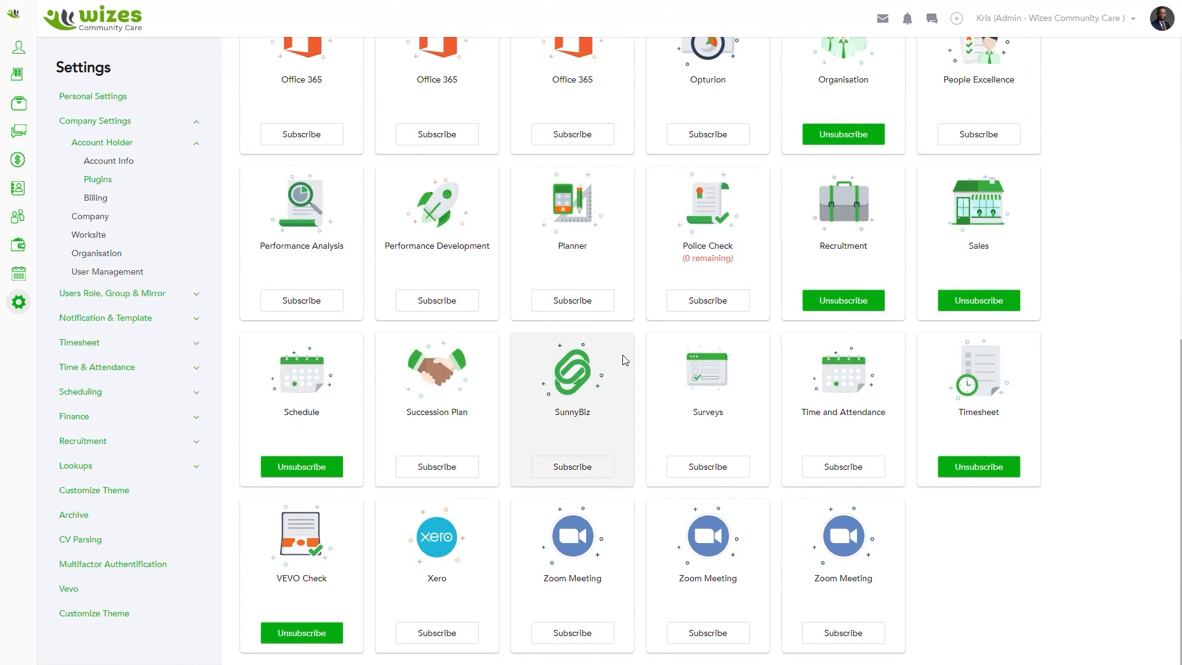
scroll(625, 360, up, 2)
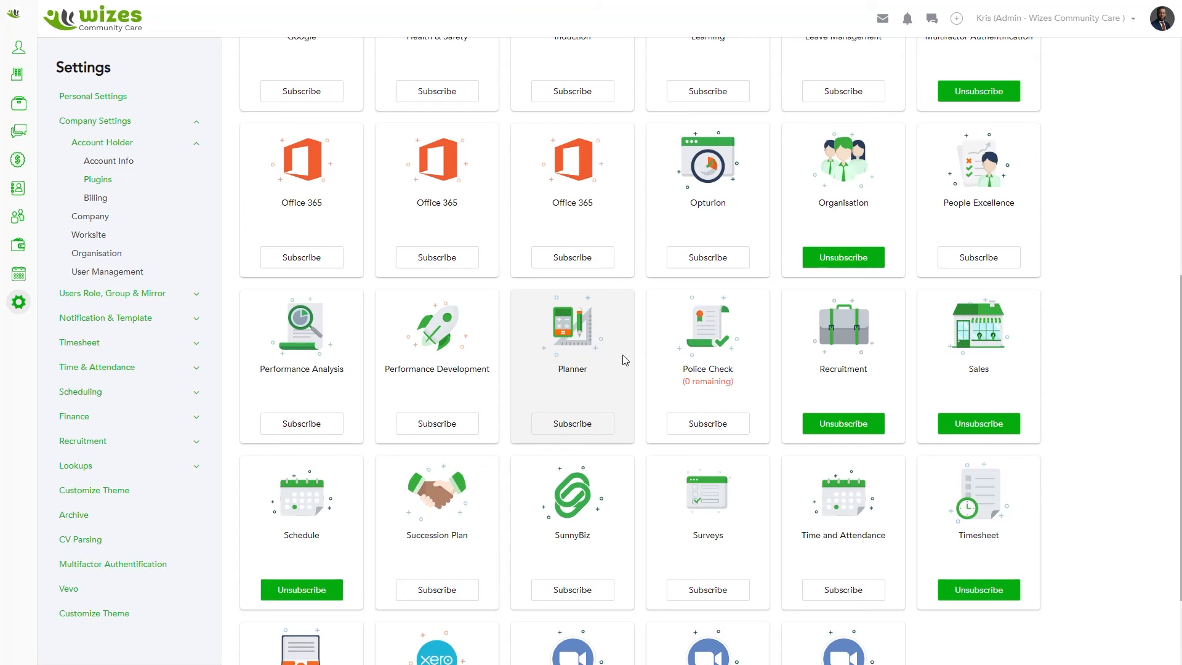
scroll(624, 360, up, 3)
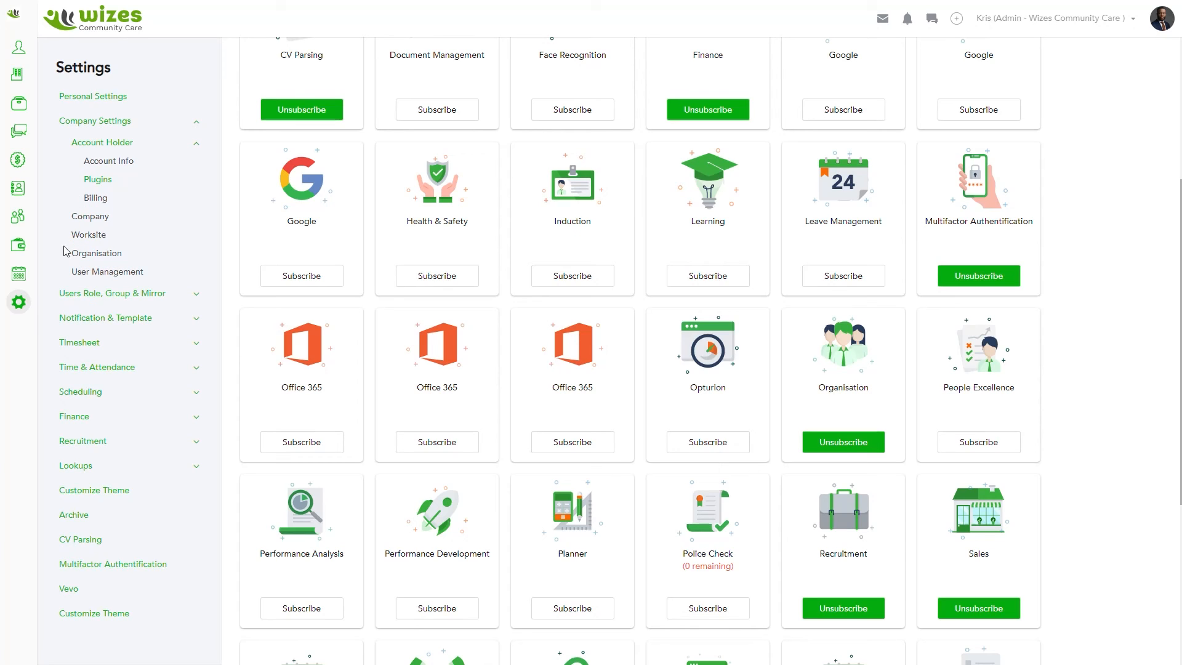
Step: Open the Candidate Registration - Generic On Boarding template for editing from the Assessment/Appraisal settings
click(90, 318)
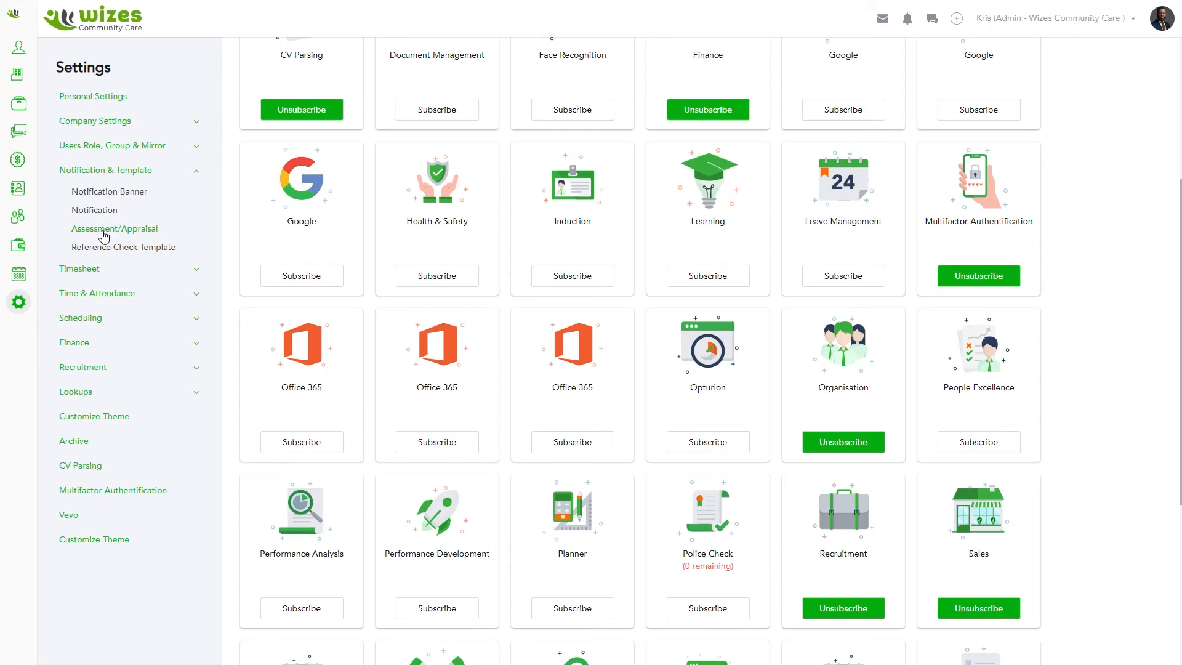
click(105, 229)
click(388, 215)
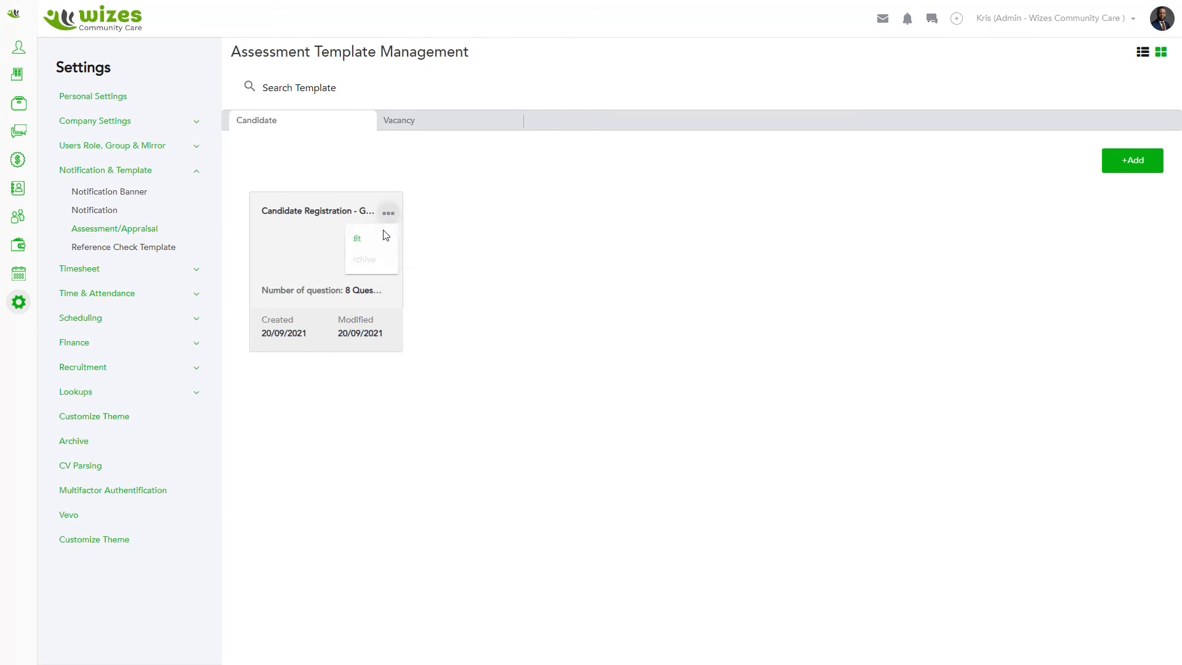
click(357, 240)
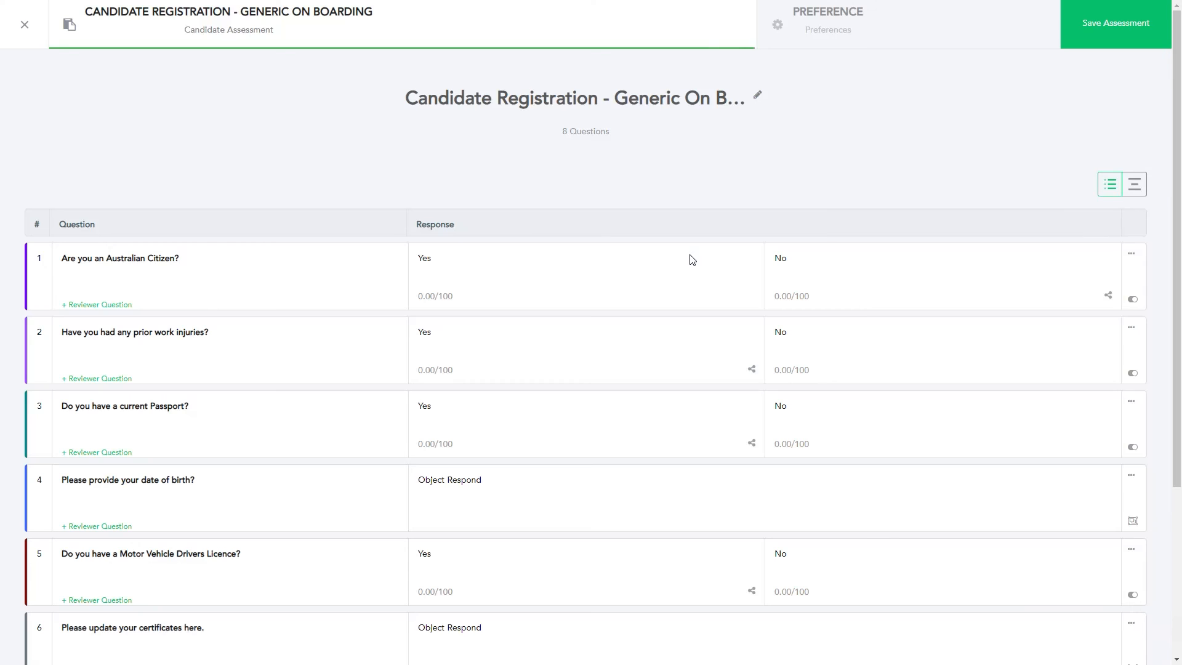
Step: Review the template's questions with their responses, and switch to the simple question list with edit and reorder controls
scroll(683, 259, down, 2)
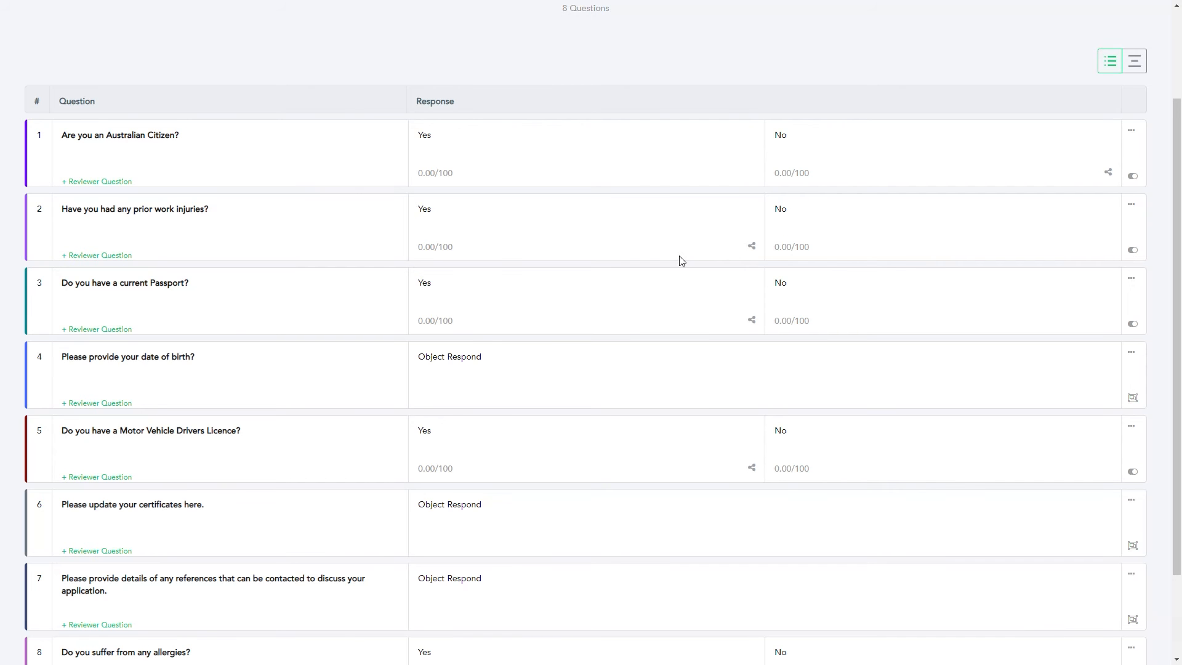
scroll(679, 268, down, 3)
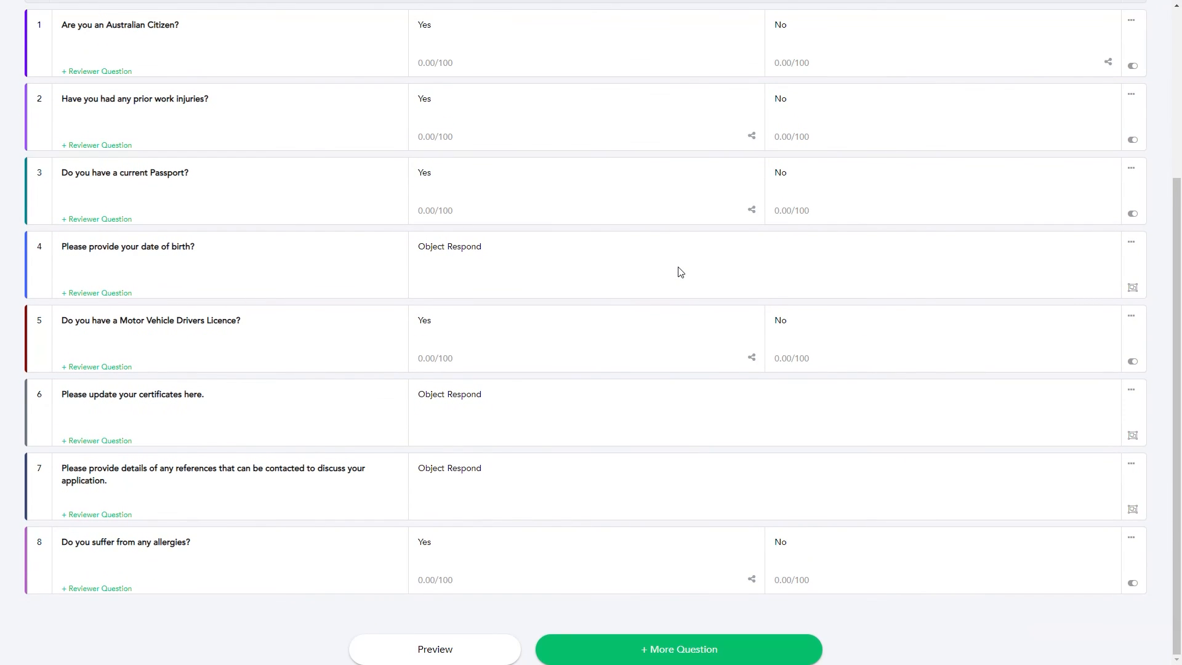
scroll(683, 275, up, 5)
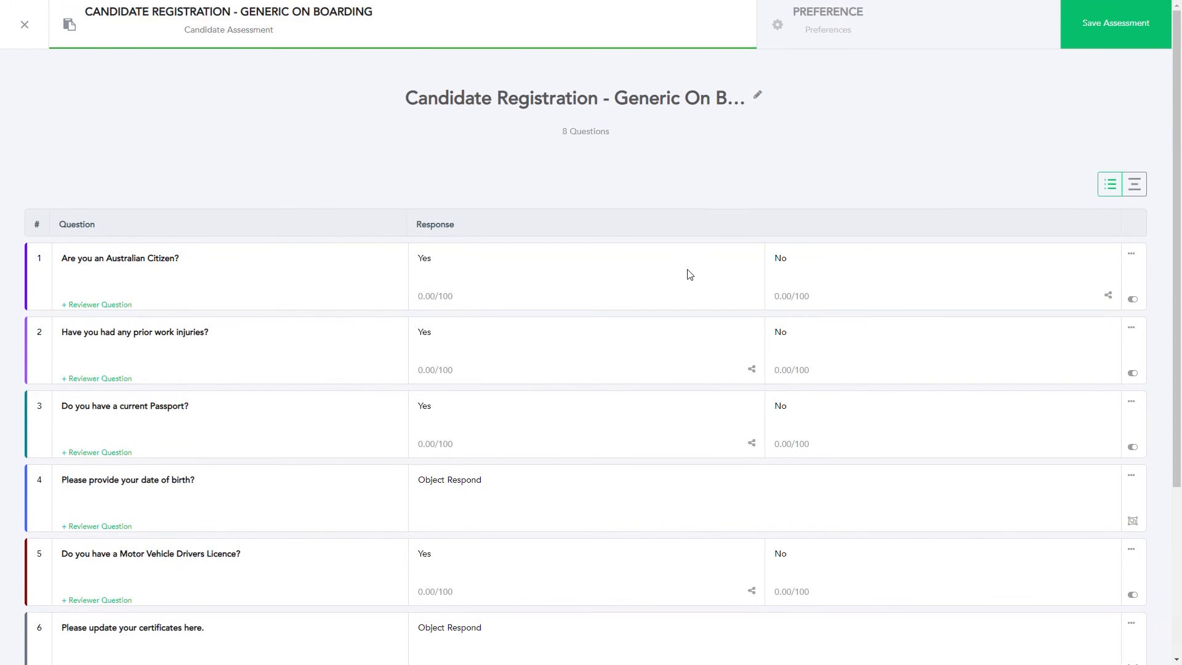
click(1139, 188)
scroll(765, 298, down, 3)
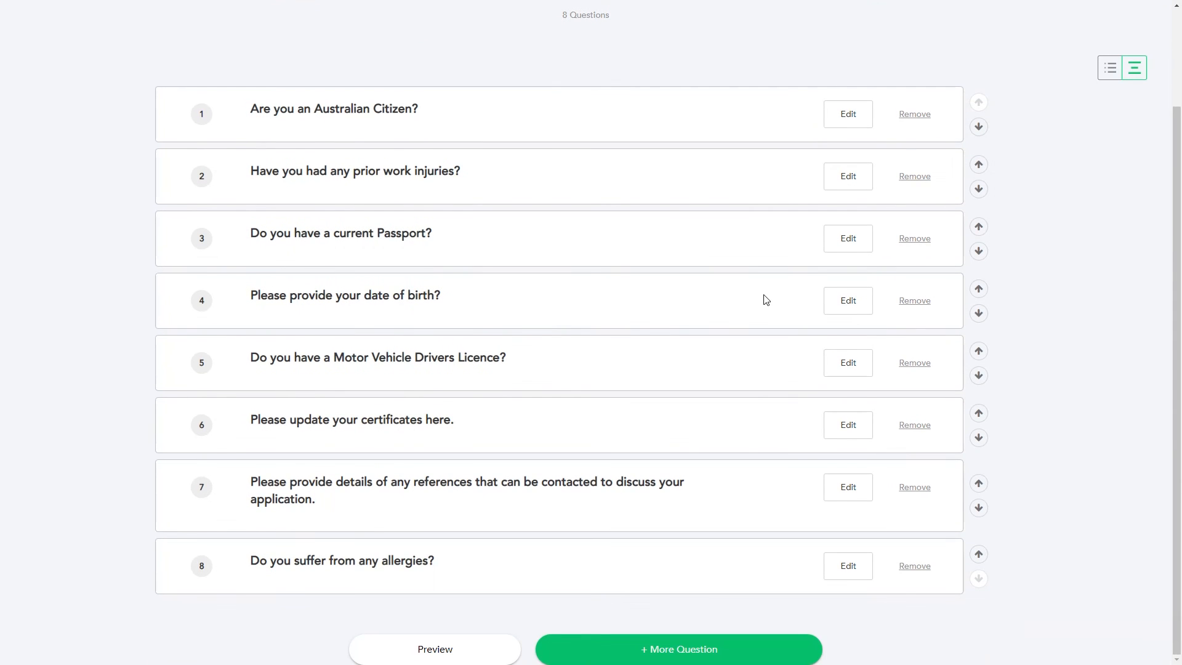
Step: Add a new question: "Do you declare that the information you have provided in applying for, accepting, and undertaking employment with Wizes Community Care is true and correct?"
mouse_move(485, 277)
click(675, 640)
click(459, 311)
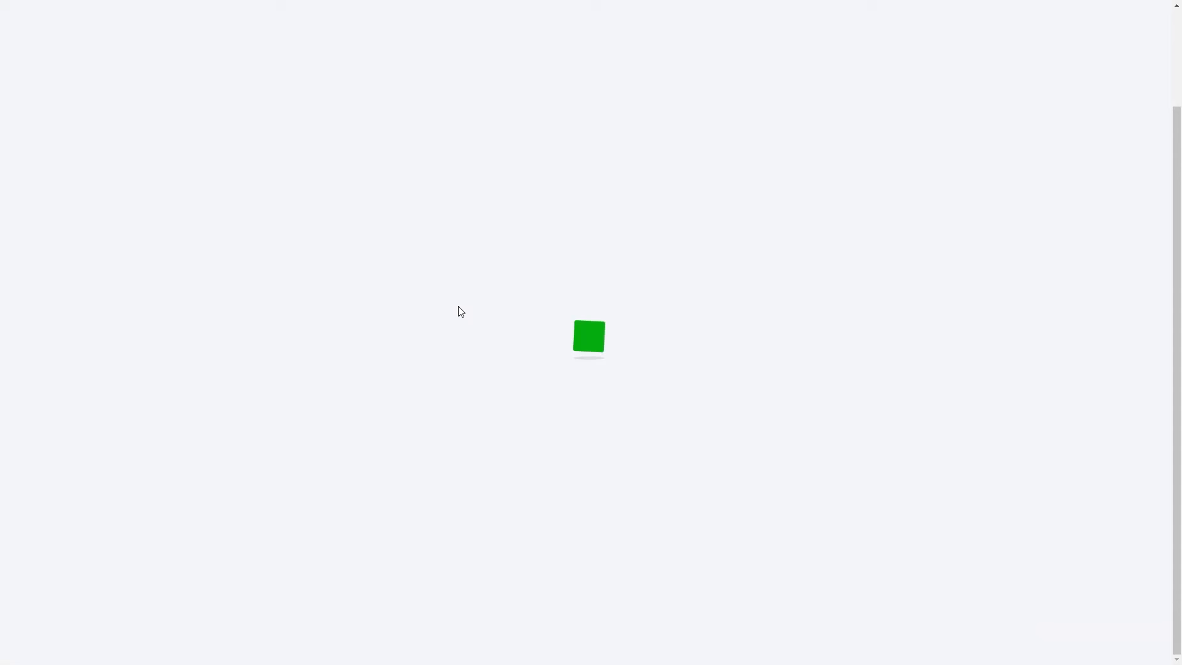
click(398, 161)
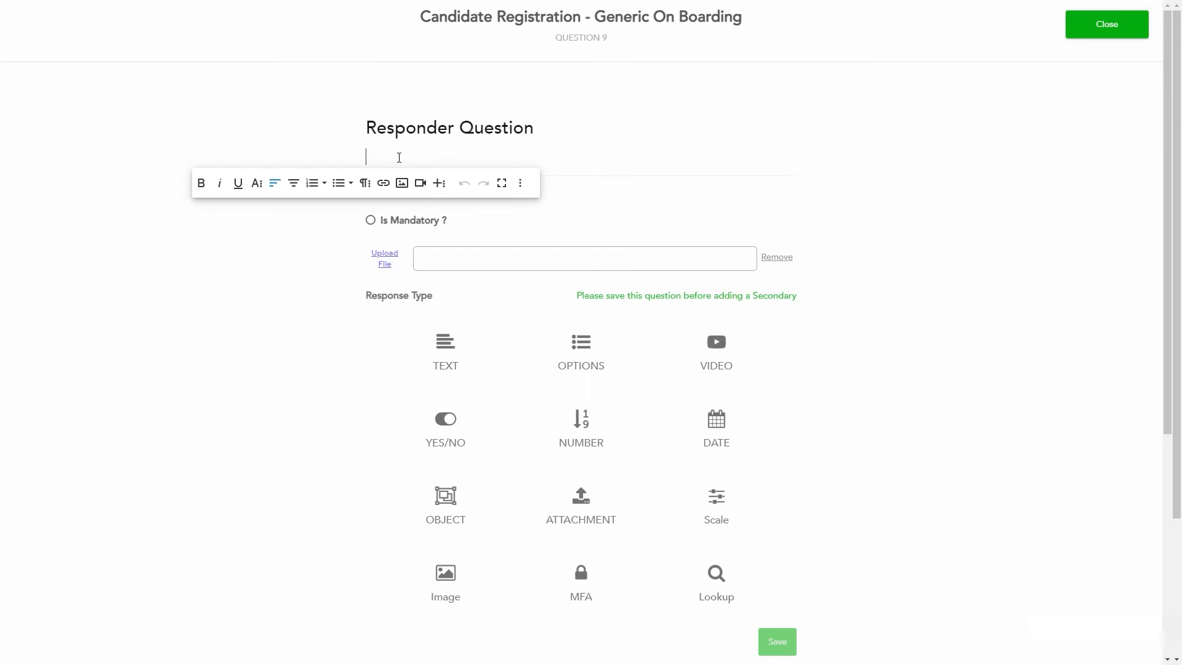
text(Do you de)
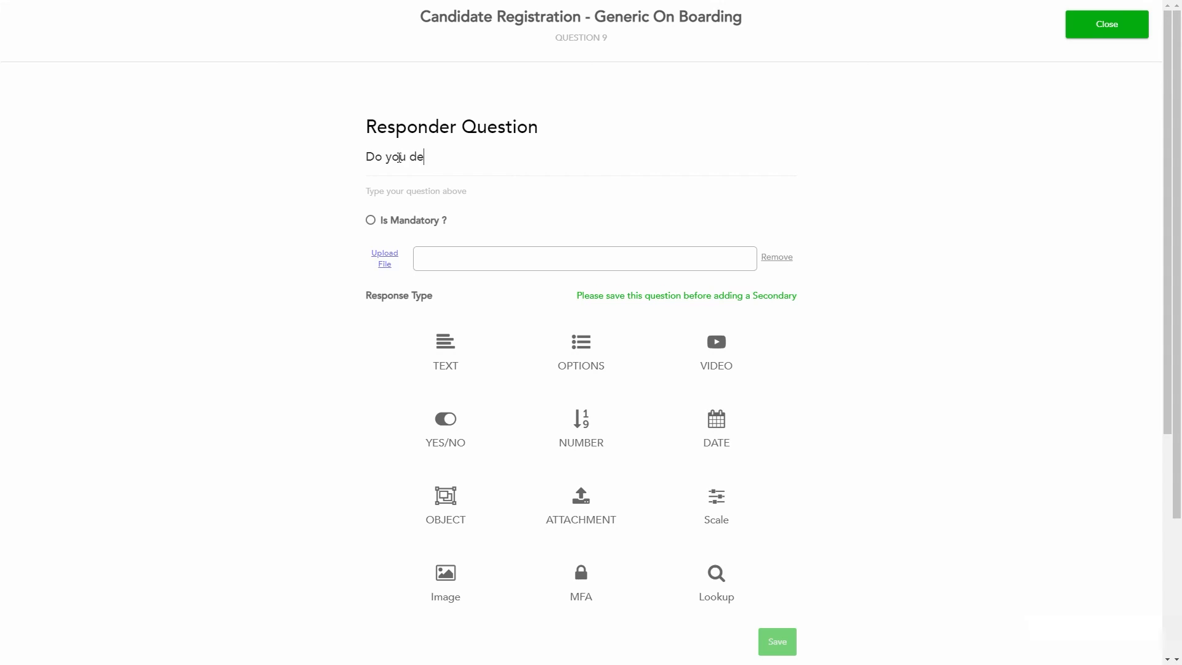
text(clare that the information you have provid)
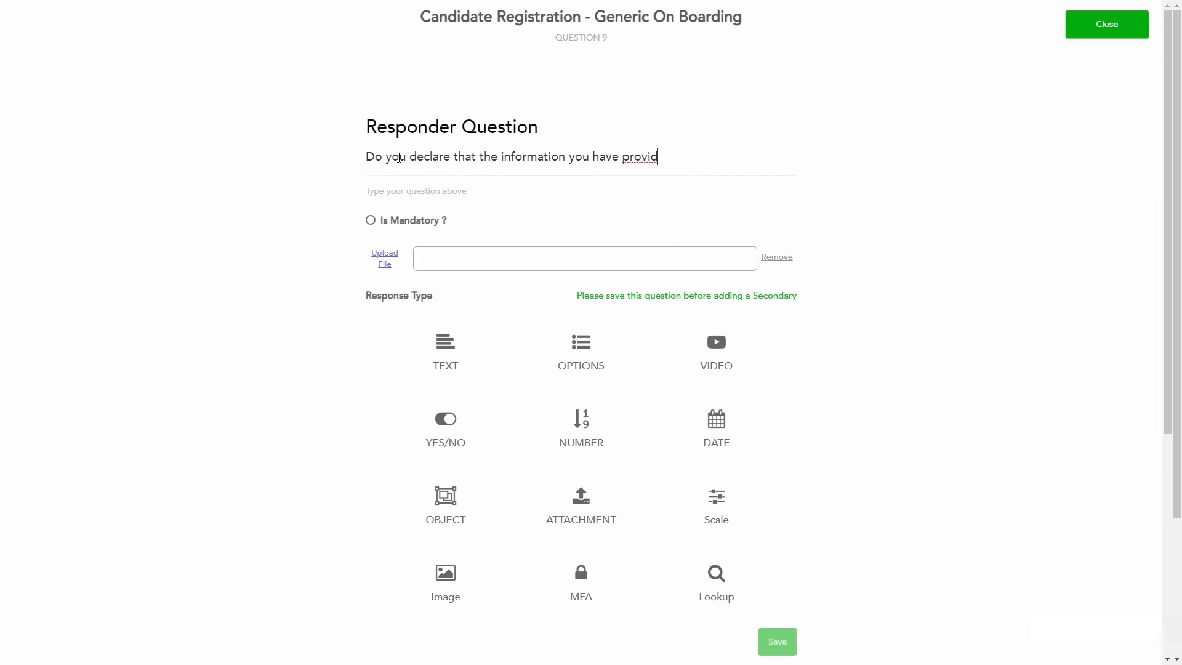
text(ed in applying for, accepti)
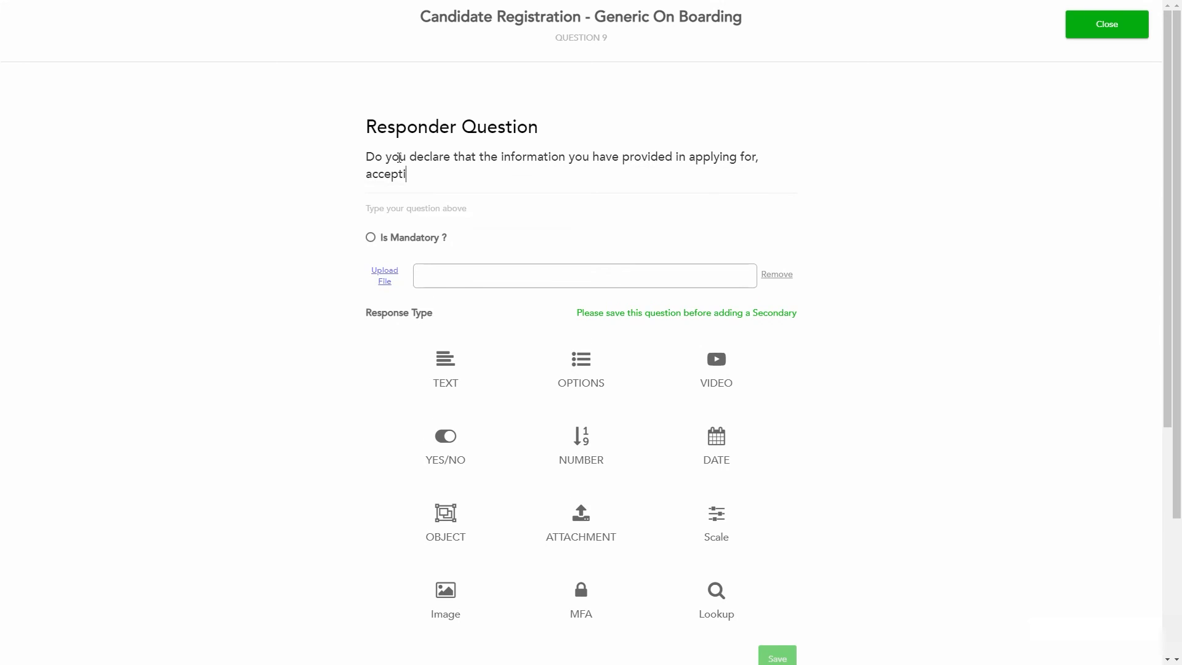
text(ng)
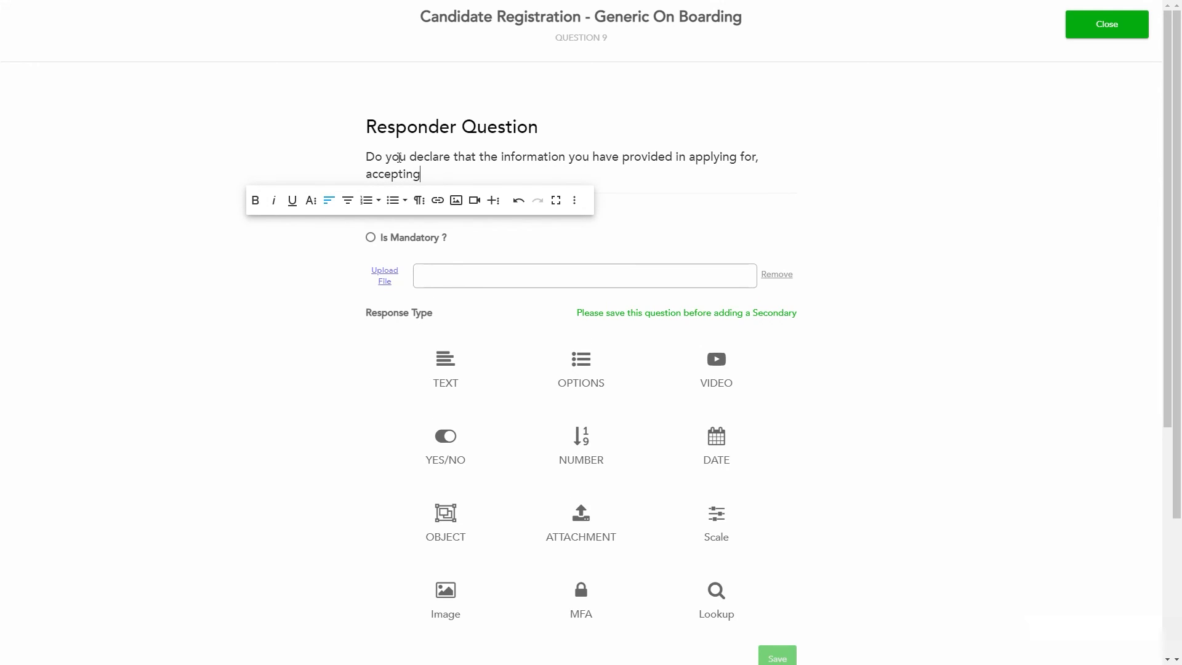
text(, and undertaking em)
text(pl)
text(iy)
key(BackSpace)
key(BackSpace)
text(=)
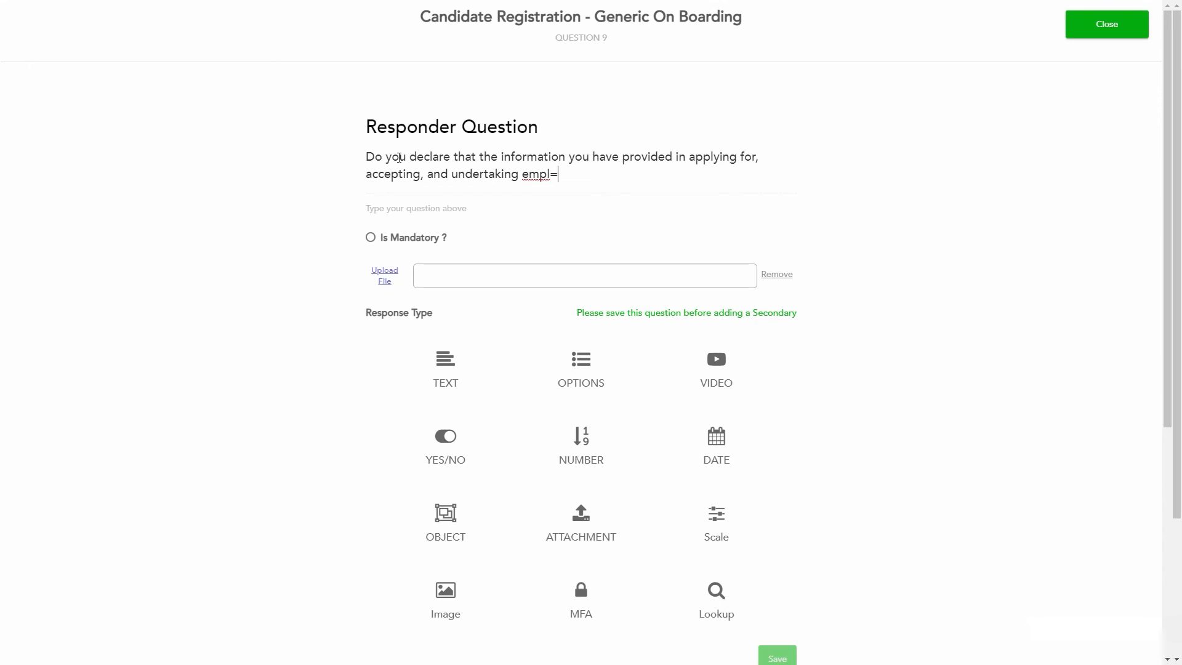
key(BackSpace)
text(oyment with Wizes Co)
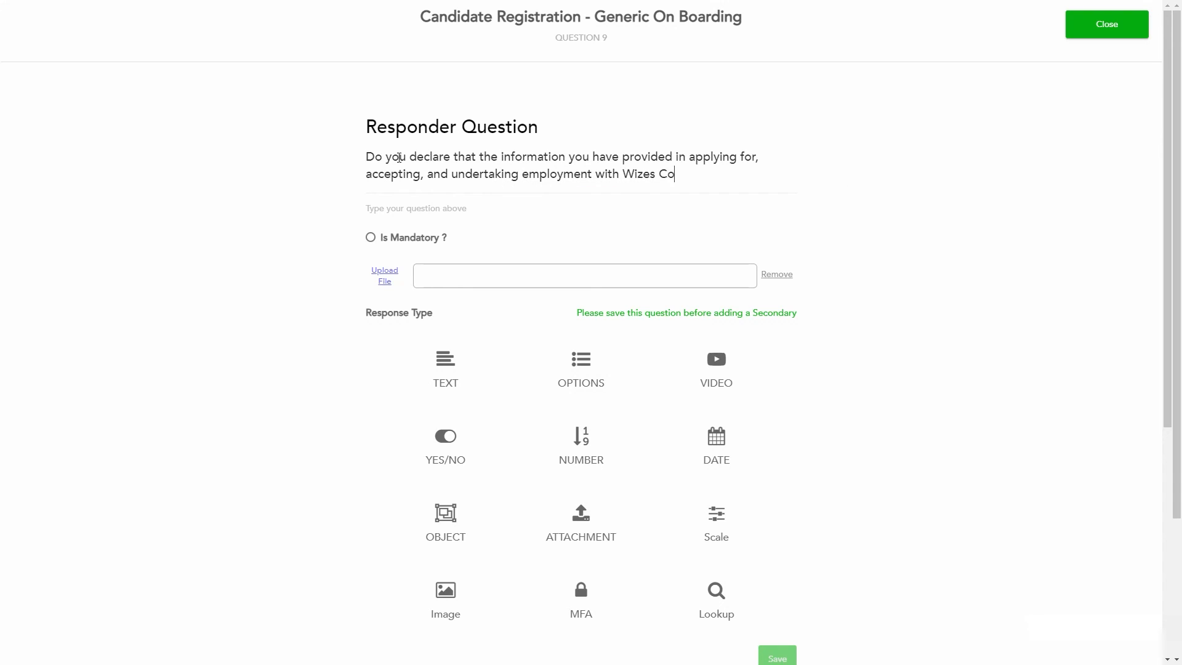
text(mmunity Care is tru)
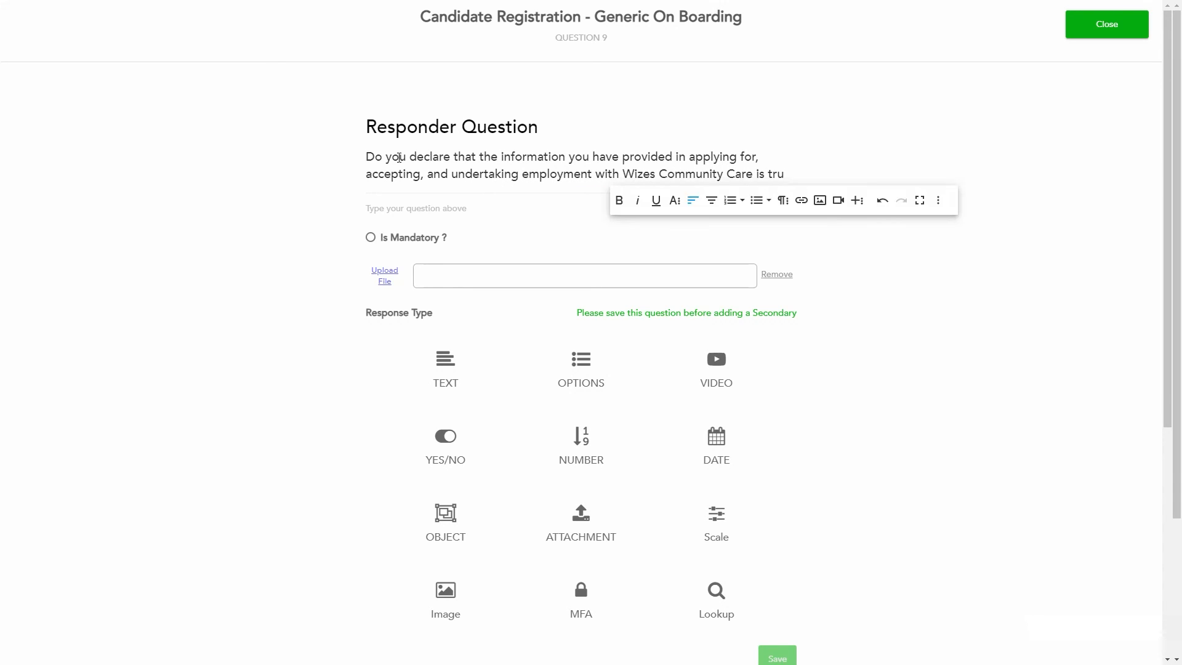
text(e and correc)
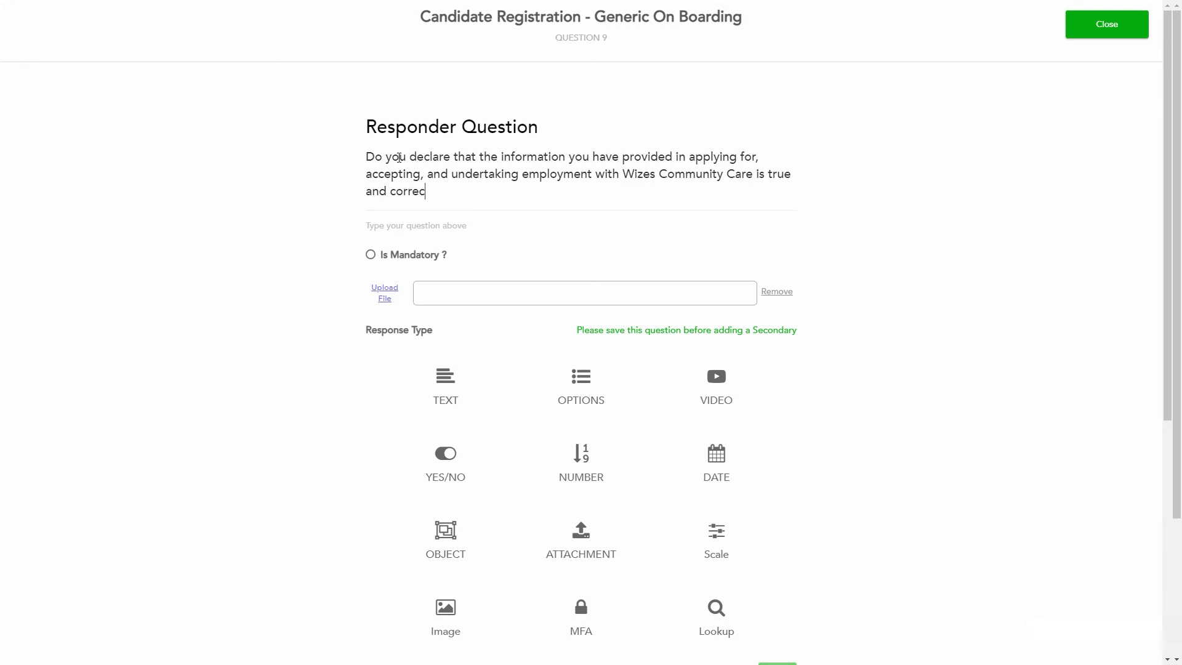
Step: Make the declaration question's text bold, mark it mandatory and give it a Yes/No response type
key(shift+Up)
key(shift+Up)
key(shift+Up)
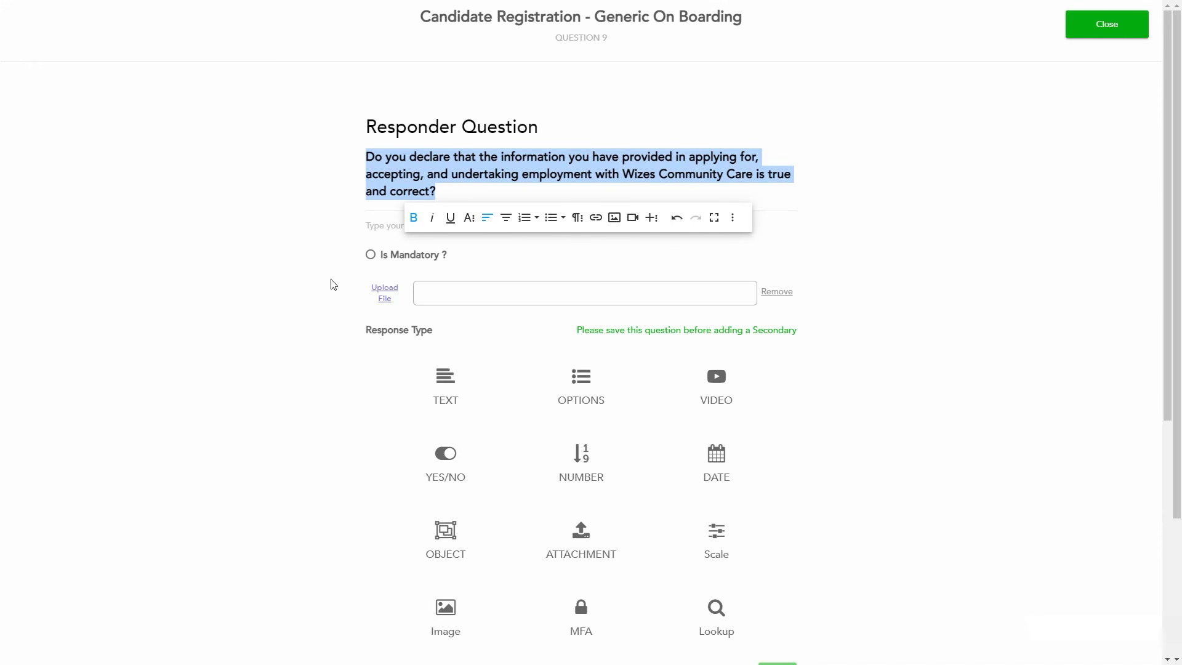
click(370, 254)
click(447, 463)
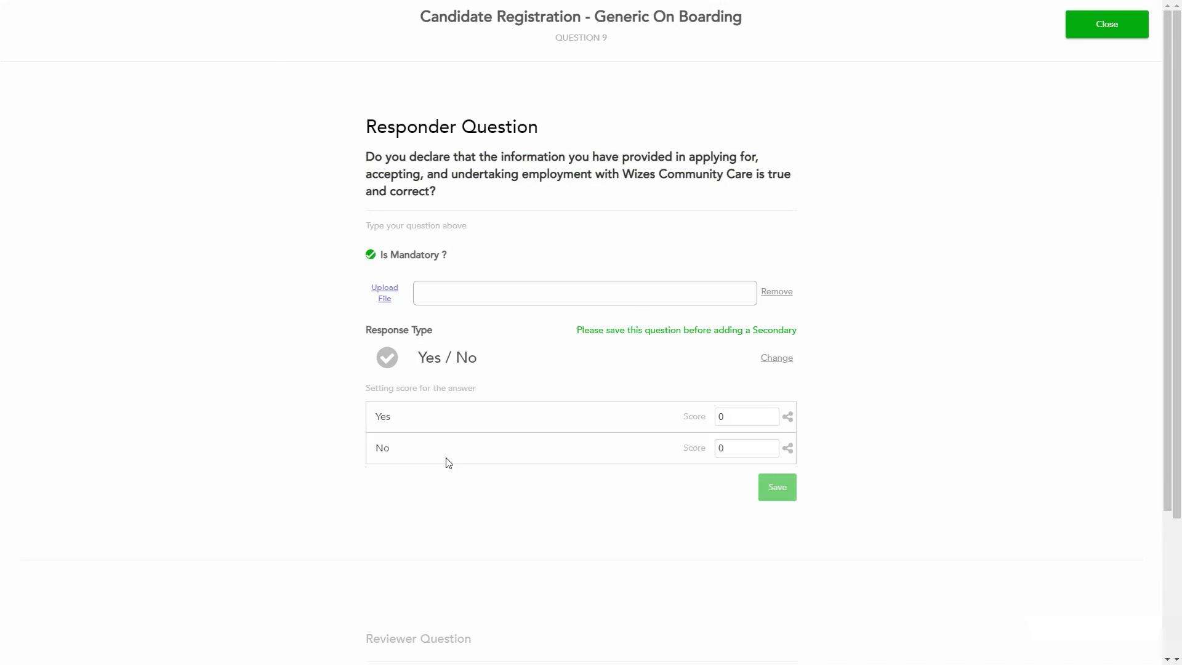
click(782, 491)
Step: Set the No answer to move the candidate to the Unsuccessful status, and save and close the declaration question
click(787, 448)
click(416, 120)
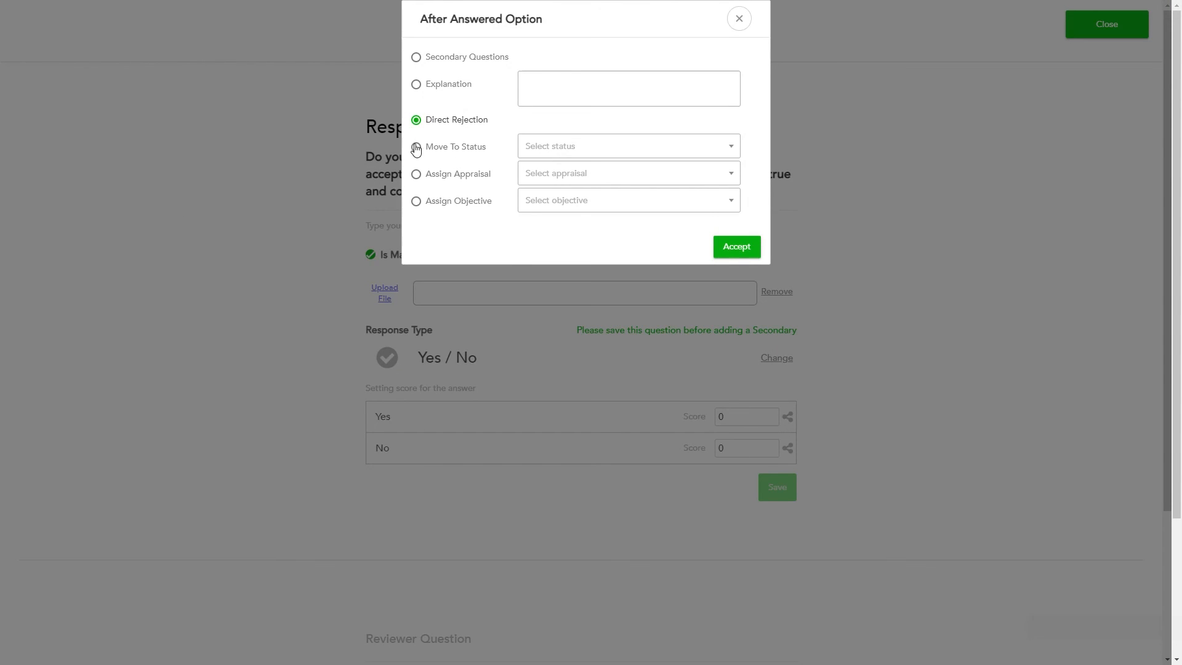
click(416, 148)
click(604, 151)
scroll(618, 244, down, 3)
scroll(617, 245, down, 3)
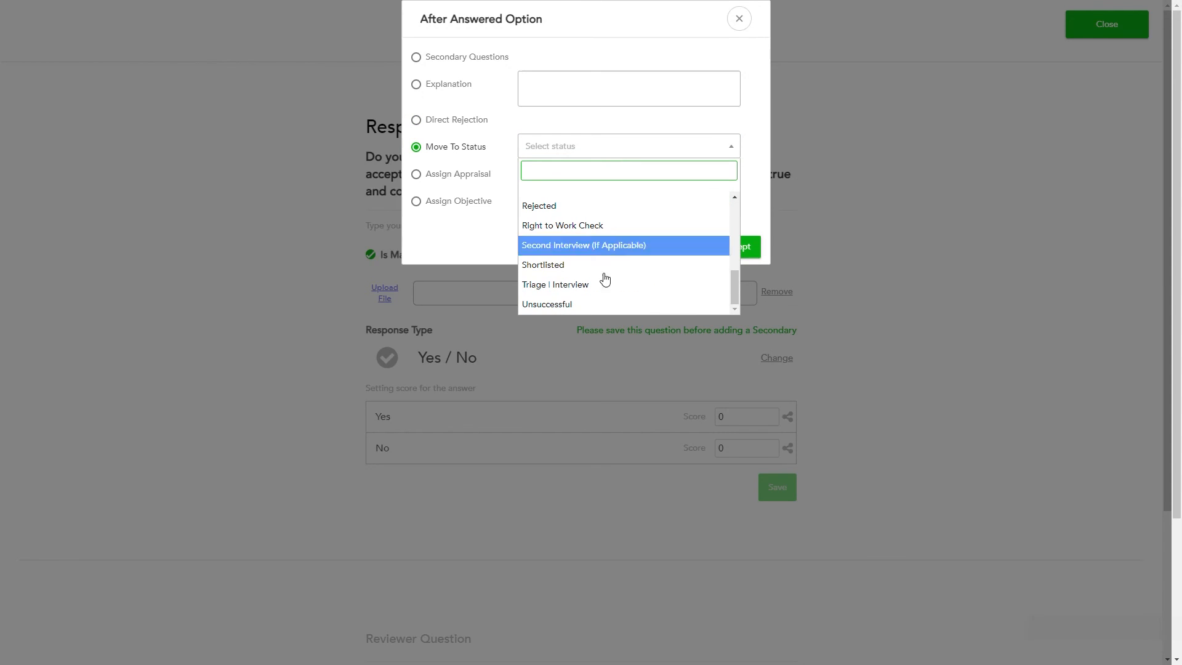
click(595, 305)
click(743, 246)
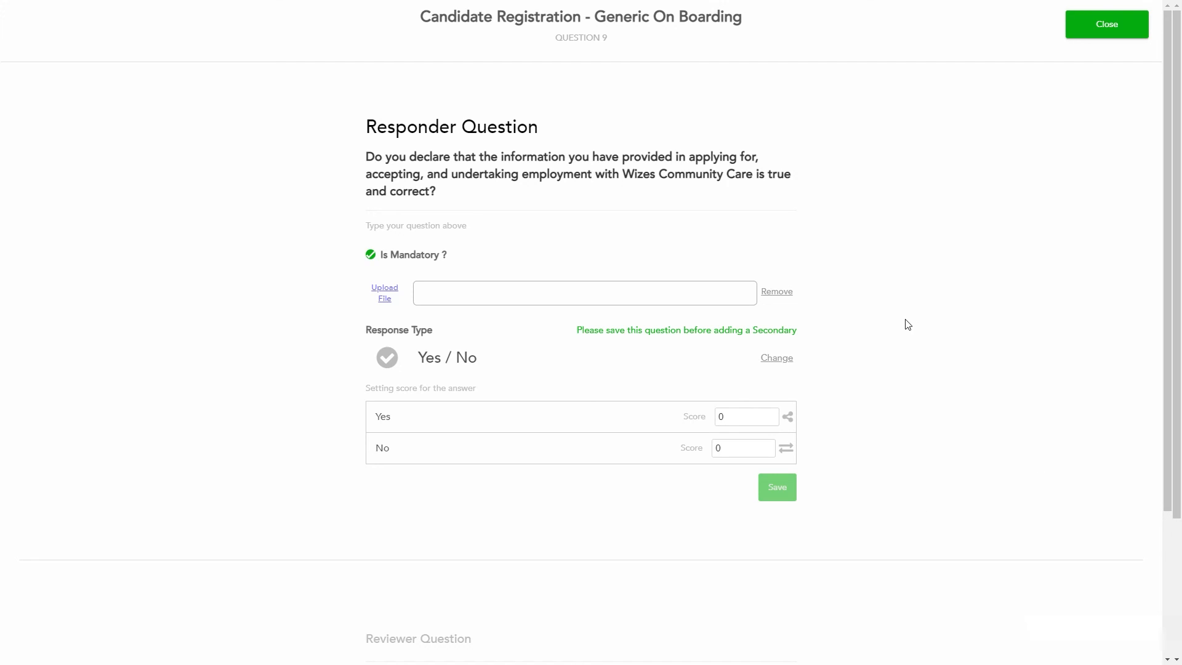
click(776, 487)
click(1104, 27)
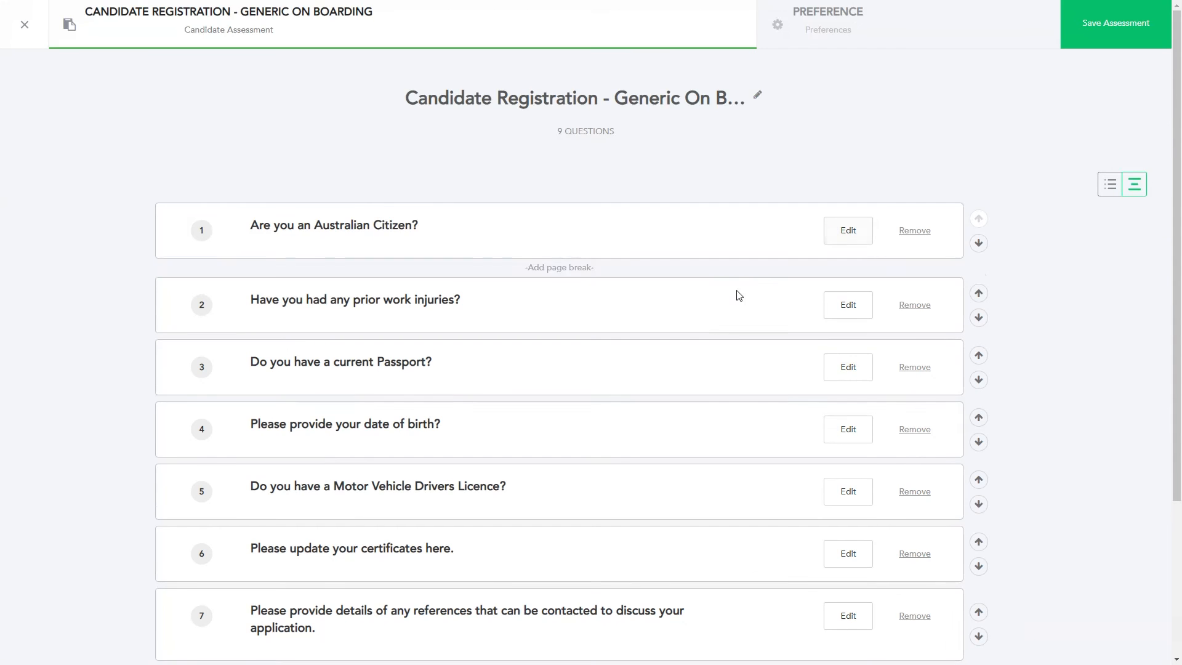
Step: Add a new question starting "Finally, please select SEND to have a code sent to you mobile phone. When you receive the"
scroll(717, 333, down, 3)
click(644, 643)
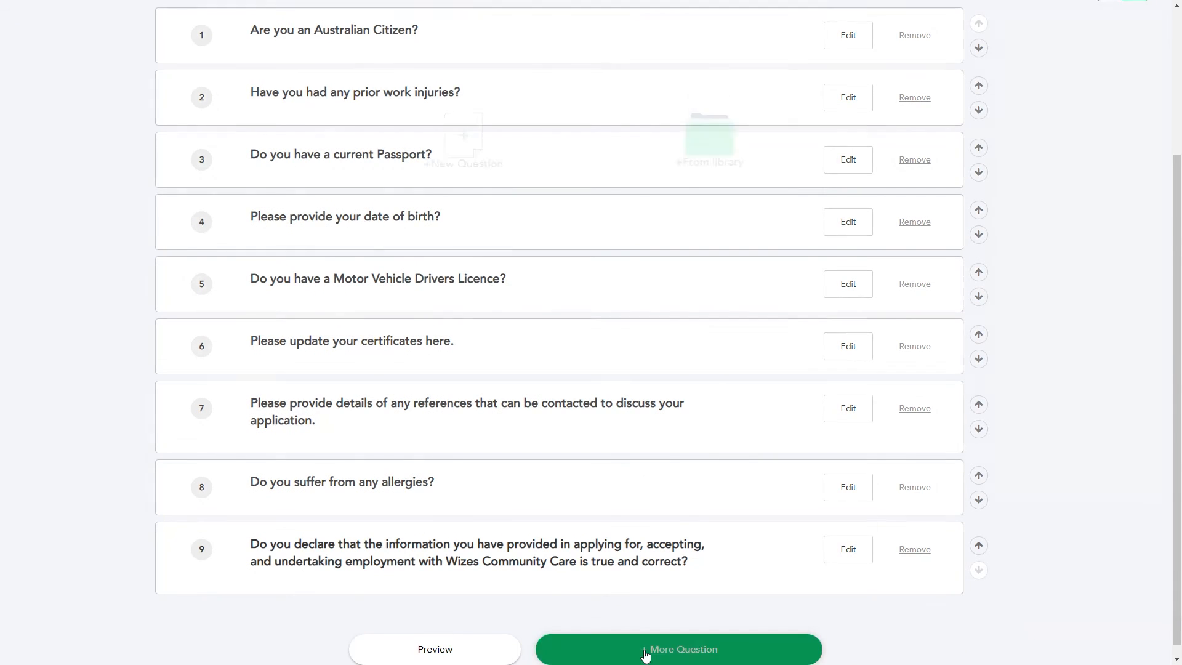
click(454, 310)
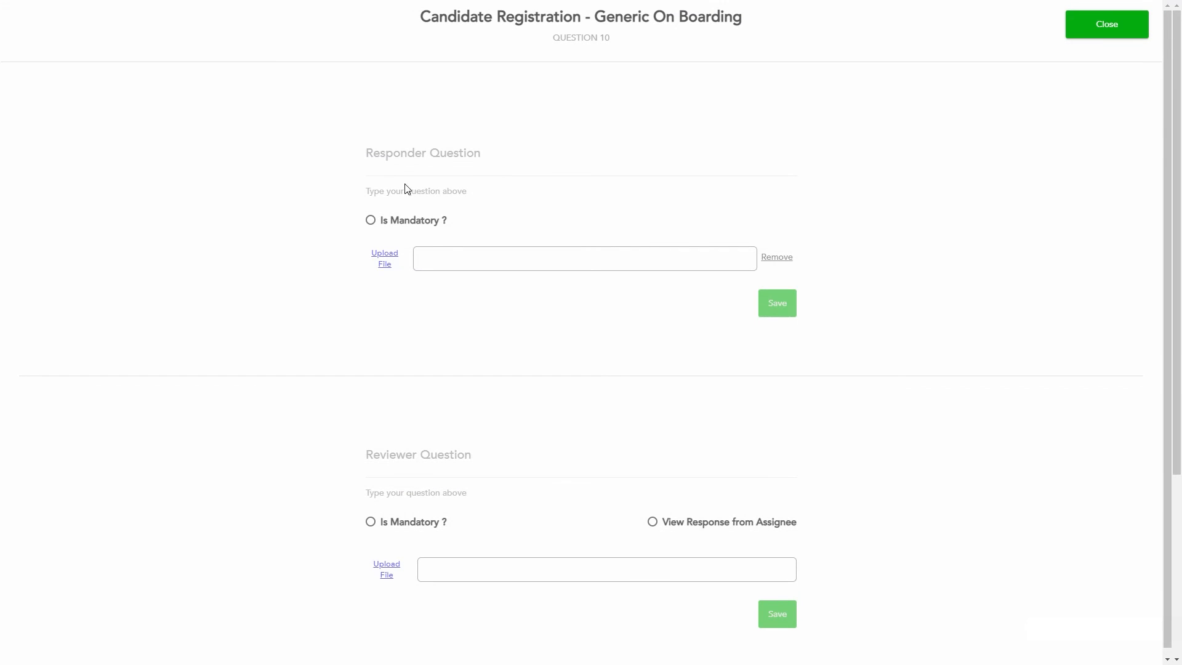
click(399, 162)
text(Finally)
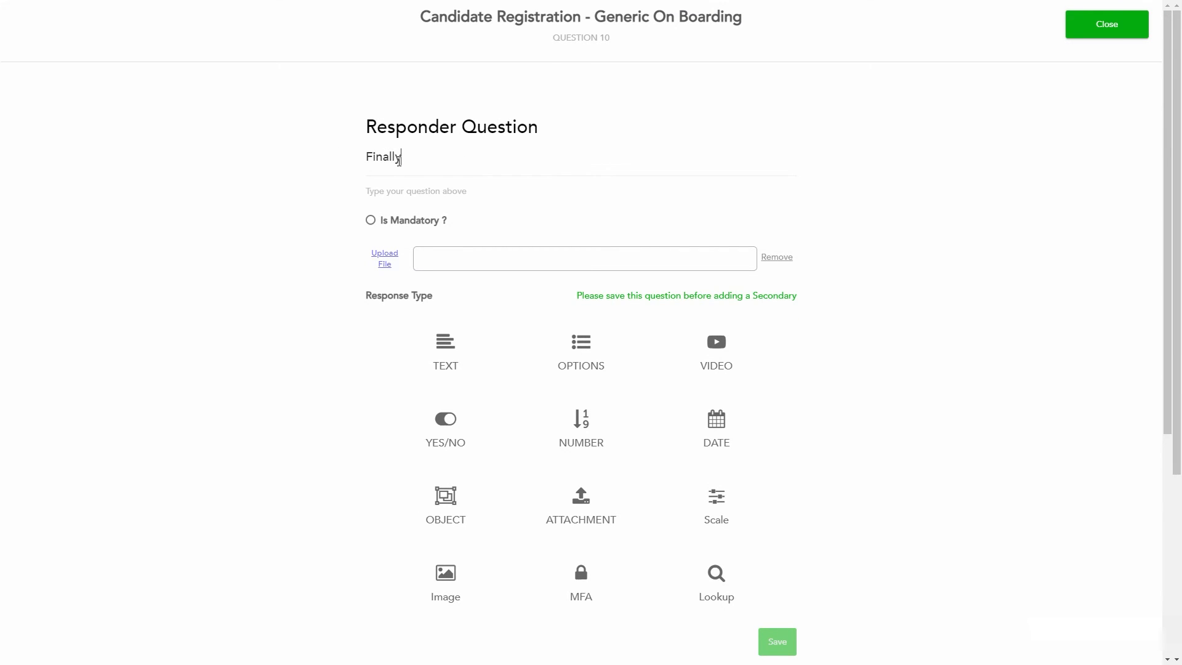
text(, please selec)
text(t S)
text(EWN)
key(BackSpace)
key(BackSpace)
text(ND )
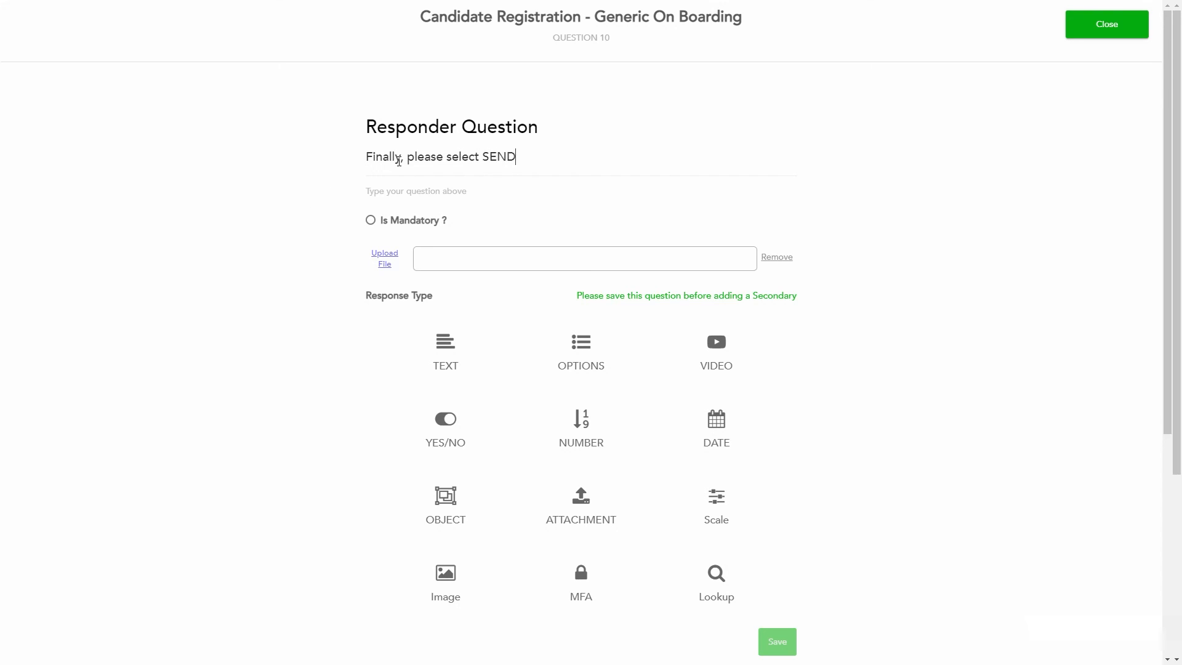
text(to have a code sent to you)
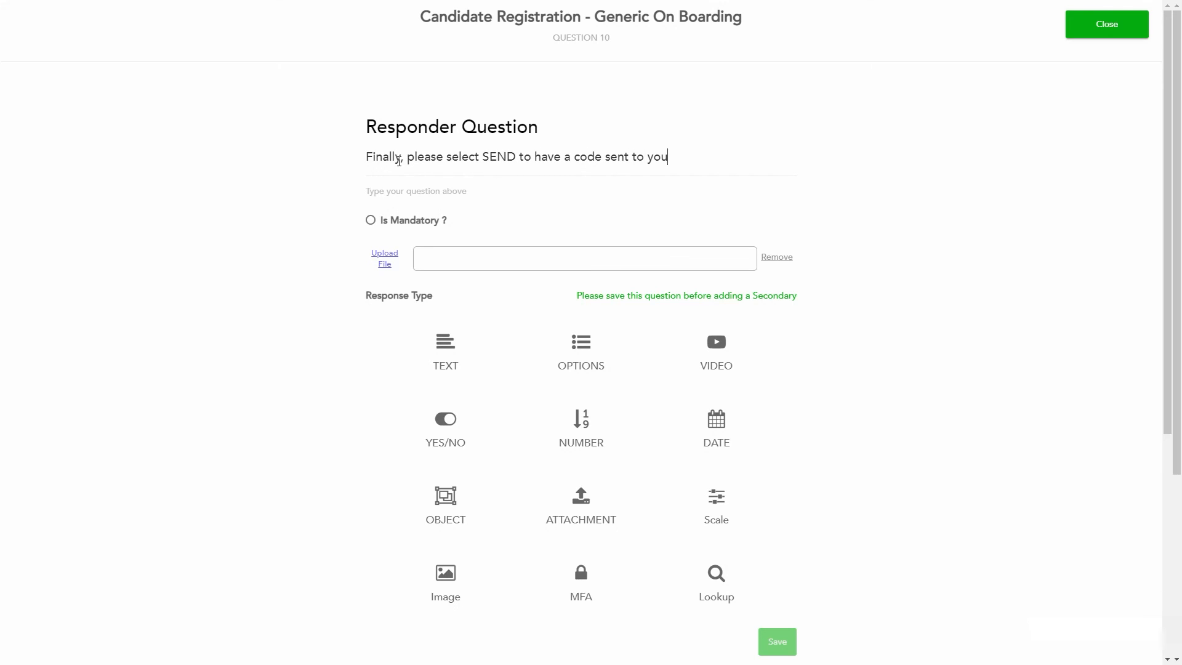
text( mobile phone.  When you receive the)
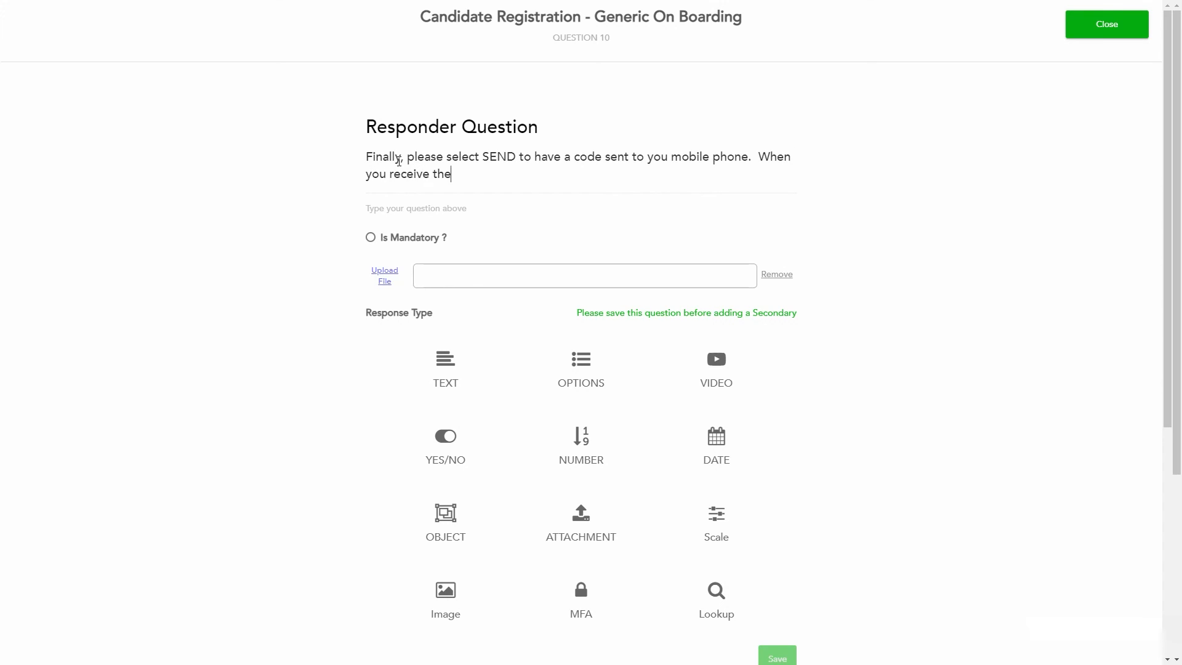
Step: Complete the question text with "code please enter it in the field here to complete your on baording."
text( code please enter i)
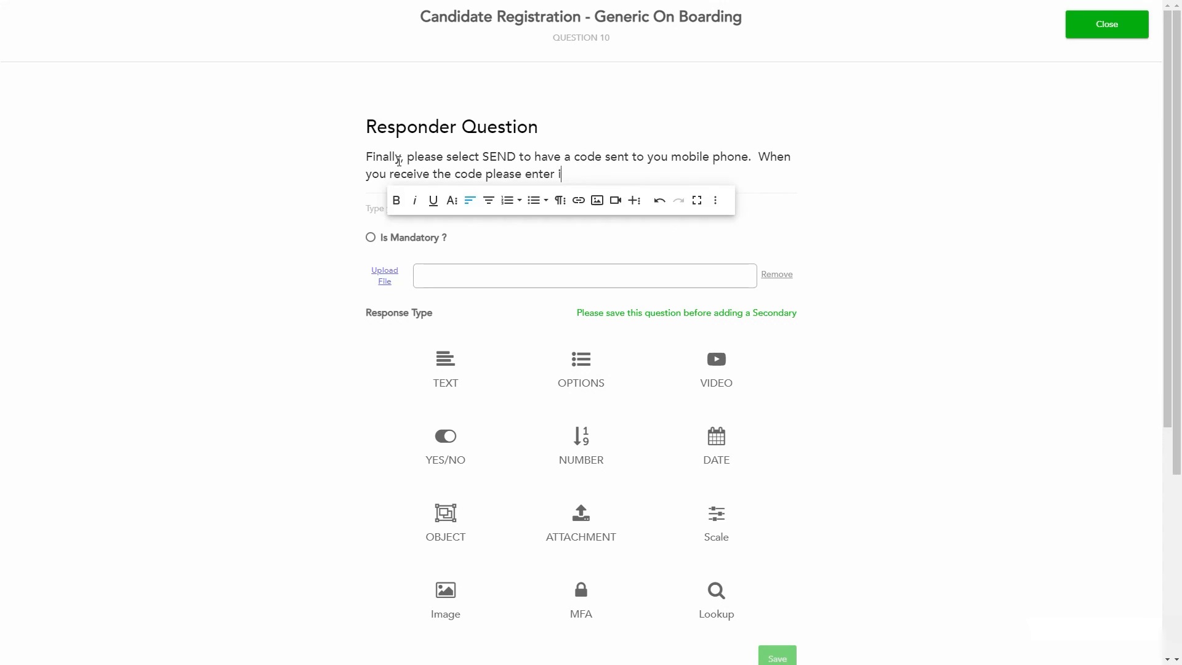
text(n)
text(t in the field)
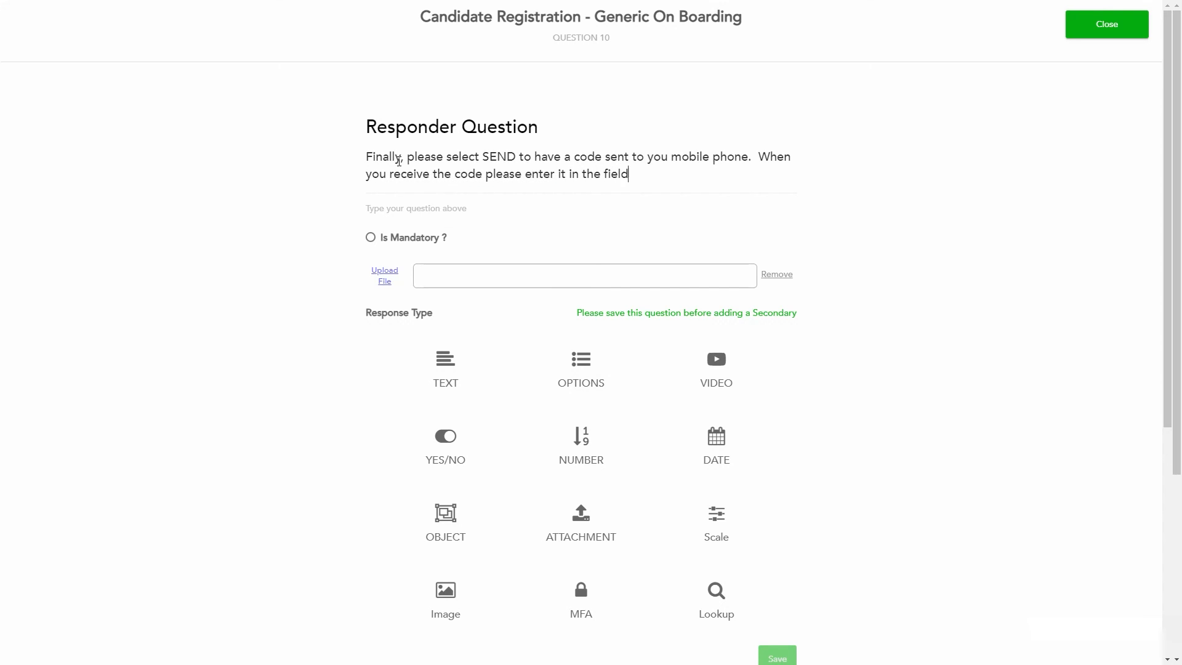
text( here to complete your on baording/)
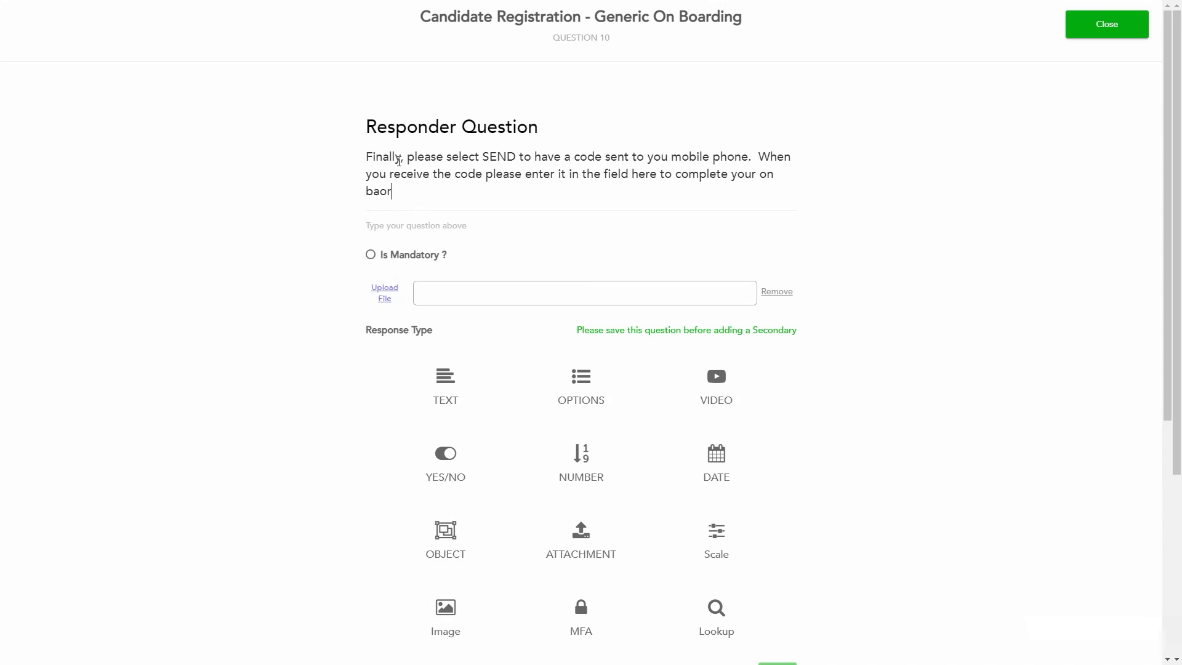
key(BackSpace)
text(.)
Step: Correct the misspelled last word of the code question's text to "boarding"
key(shift+Up)
key(shift+Up)
key(shift+Up)
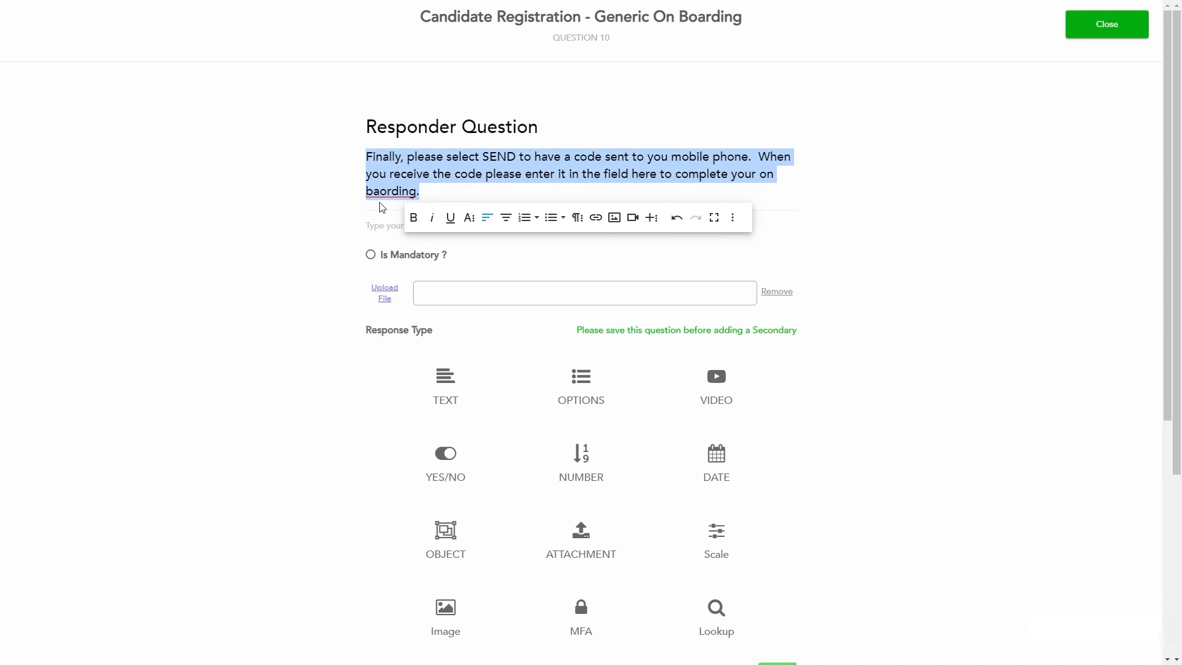
click(434, 195)
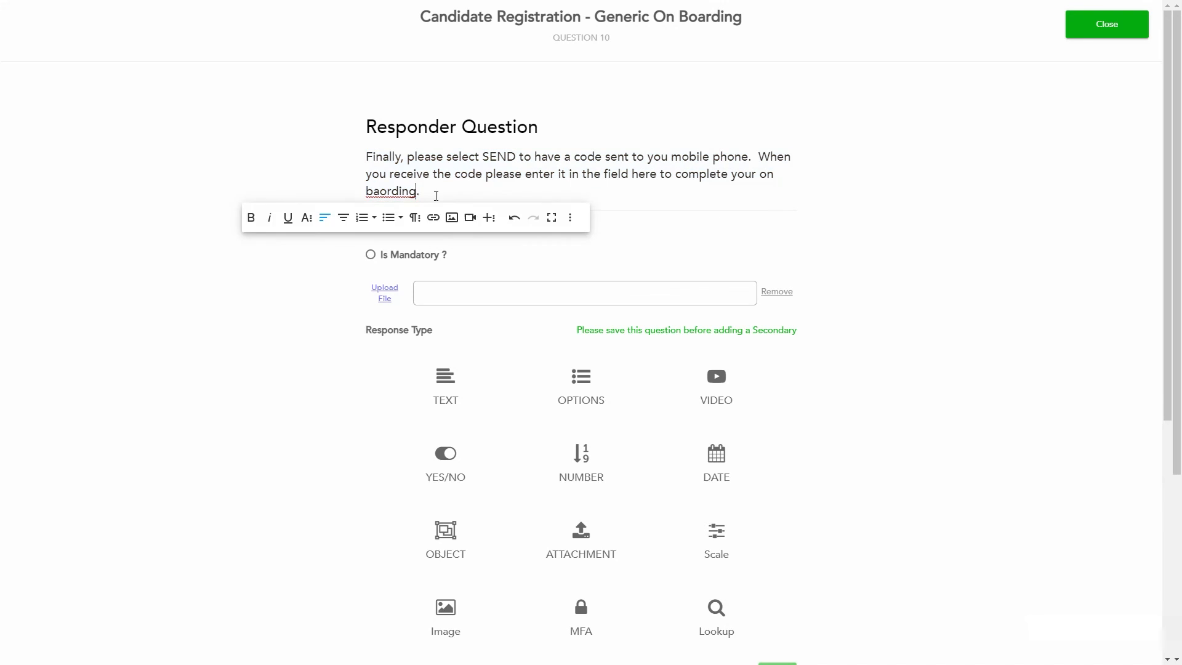
key(Left)
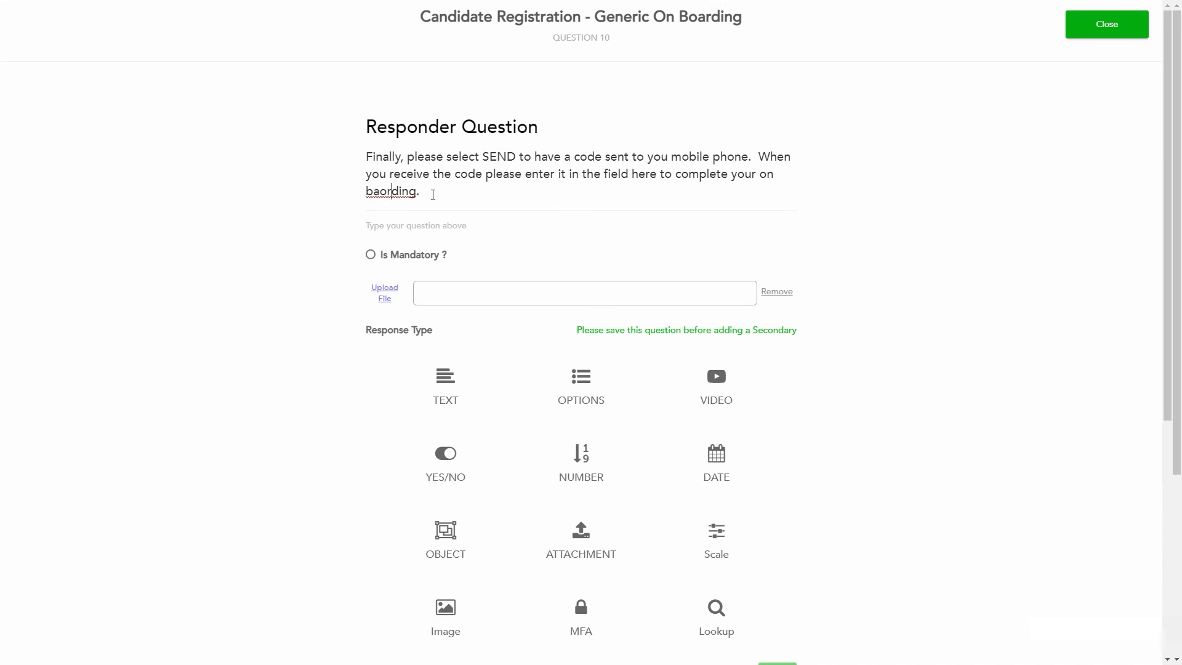
key(Delete)
key(Right)
text(a)
Step: Make the code question's text bold, mark it mandatory and give it an MFA response type
drag(433, 195, 330, 156)
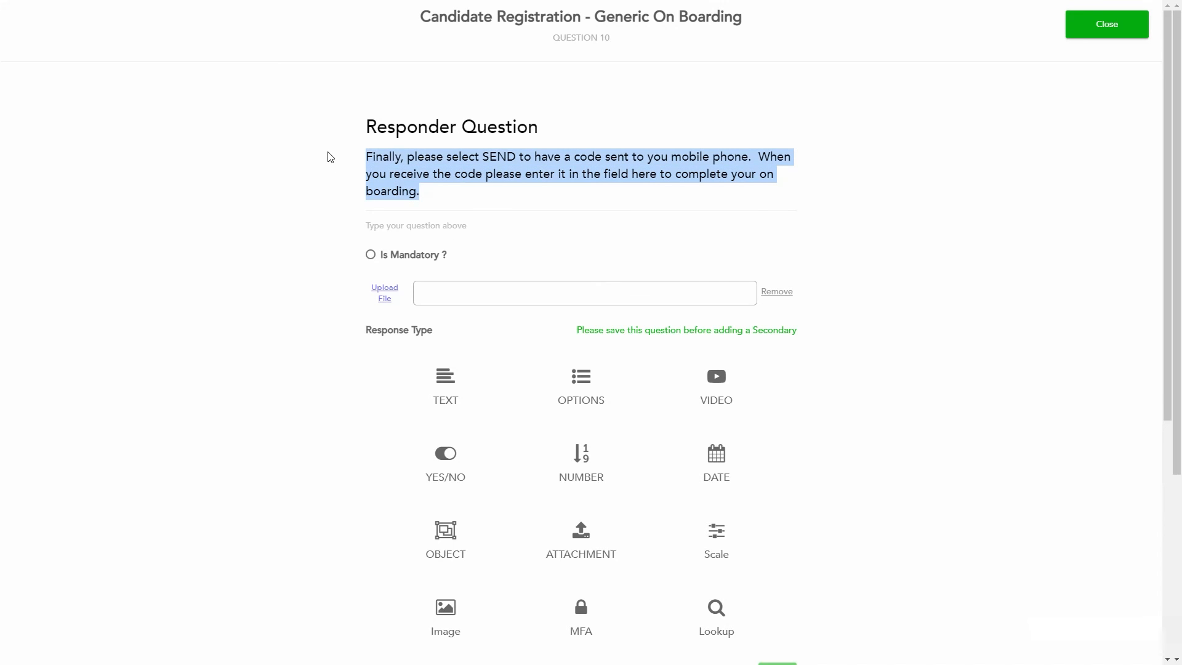
click(370, 255)
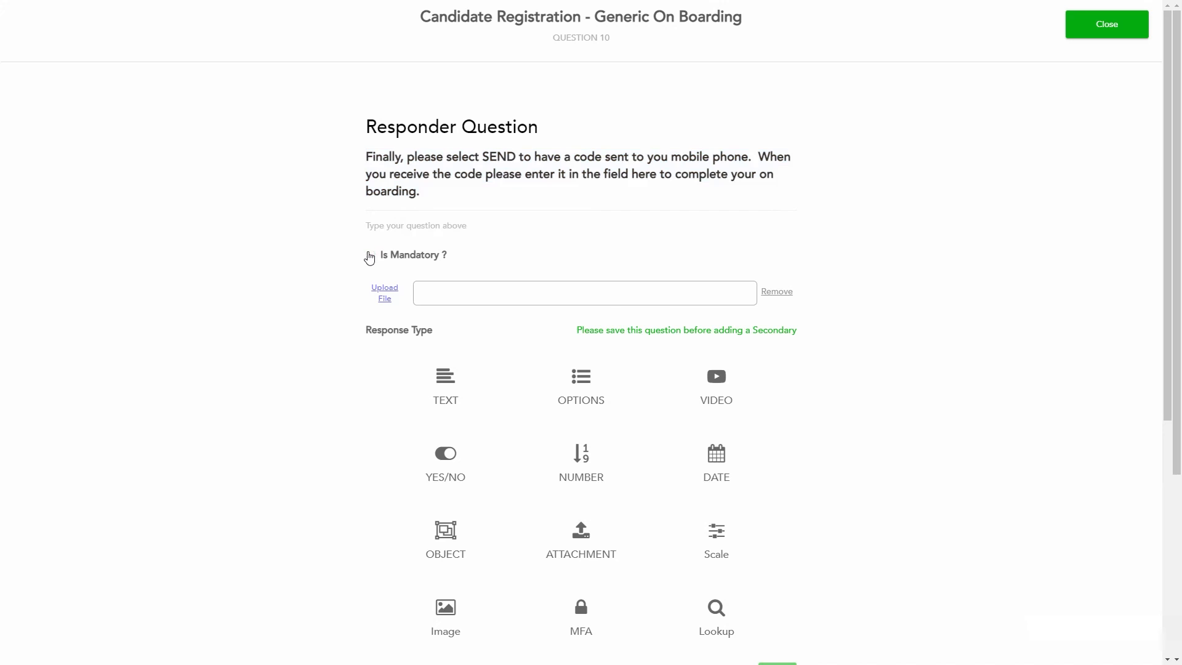
click(584, 616)
click(767, 473)
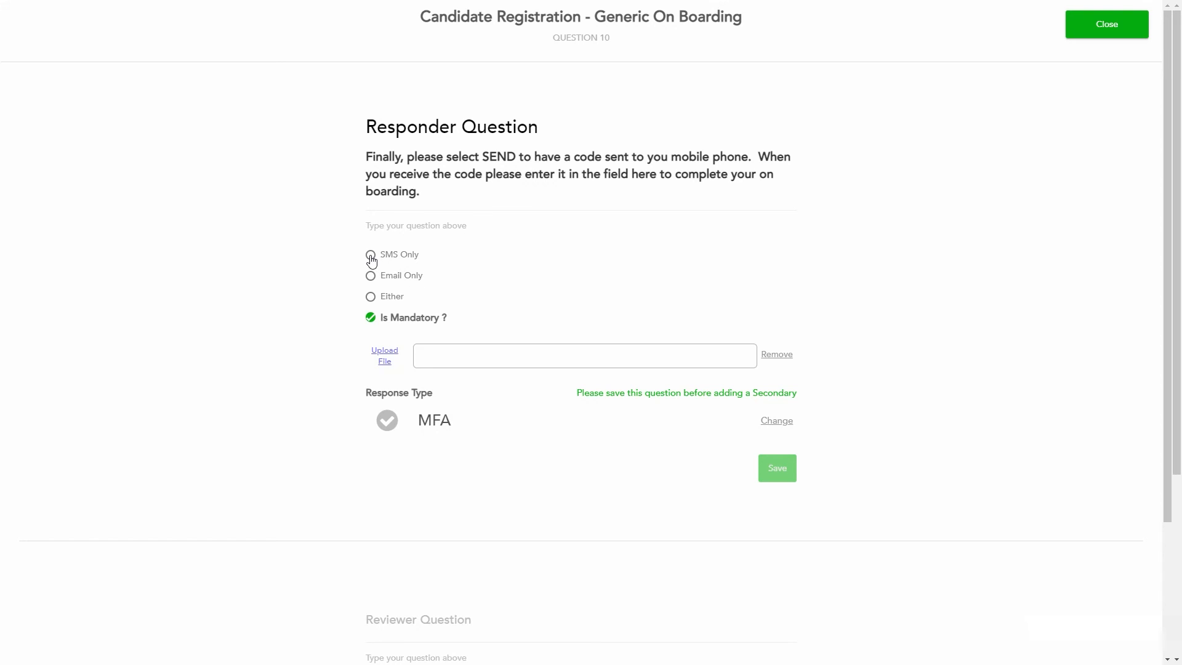
Step: Set the MFA delivery option to Either, and save and close the question
click(369, 297)
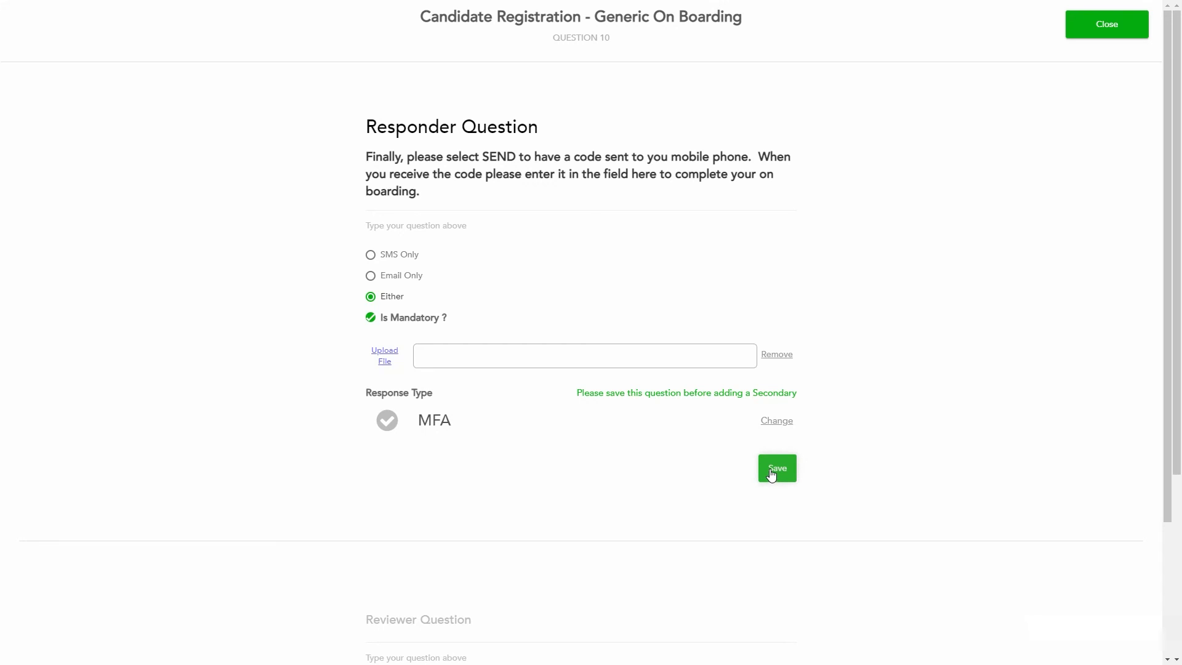
click(771, 474)
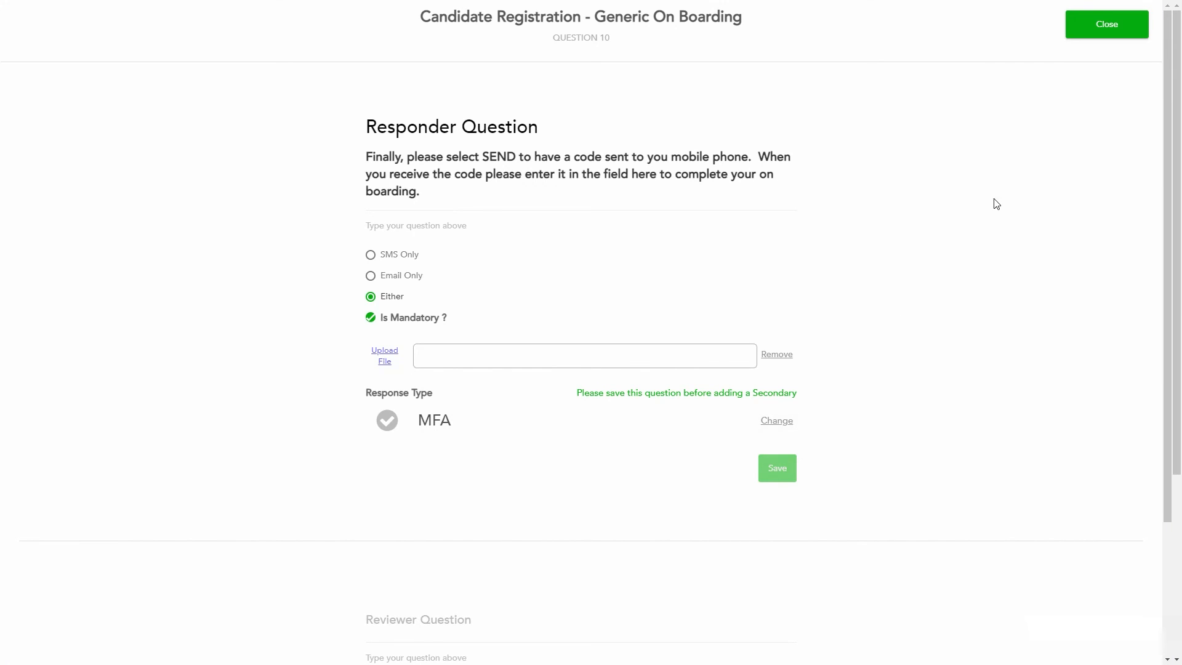
click(1097, 33)
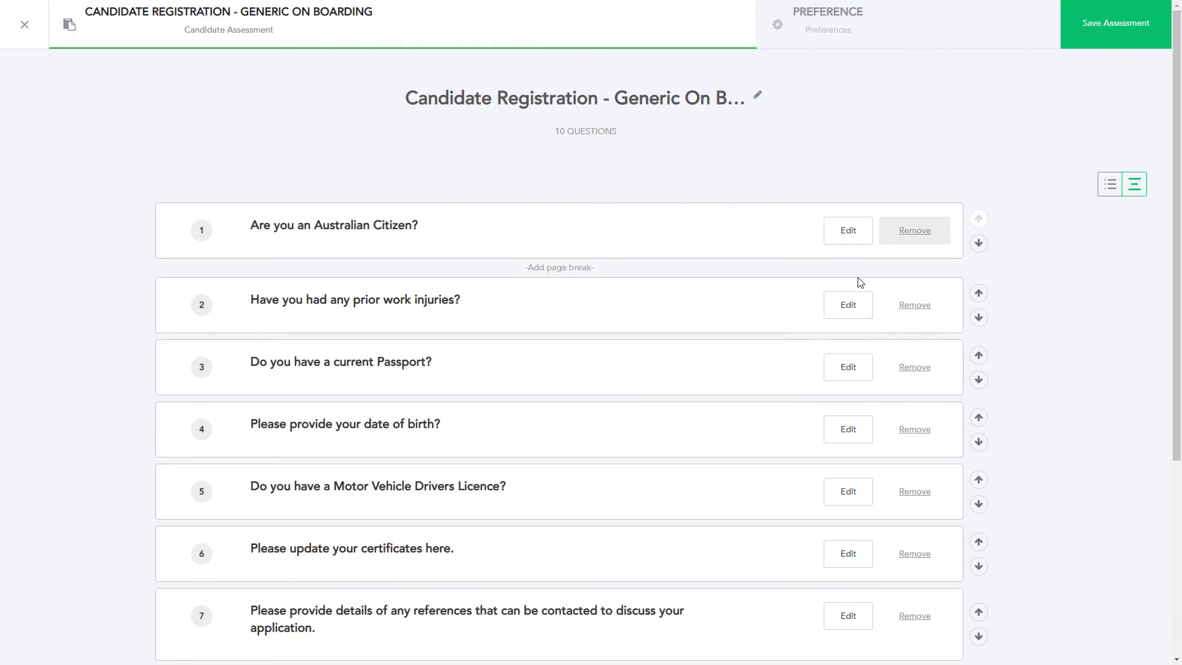
Step: Check through the assessment's question list and save the assessment
scroll(840, 286, down, 4)
scroll(843, 289, down, 1)
scroll(843, 290, up, 5)
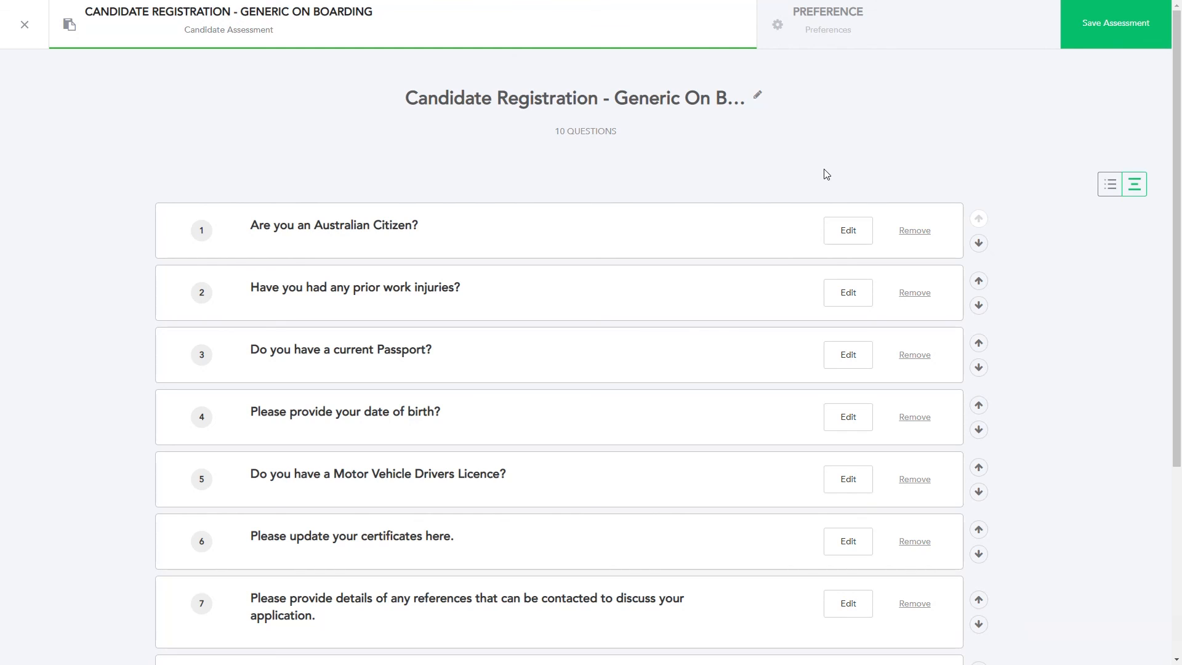
click(1095, 28)
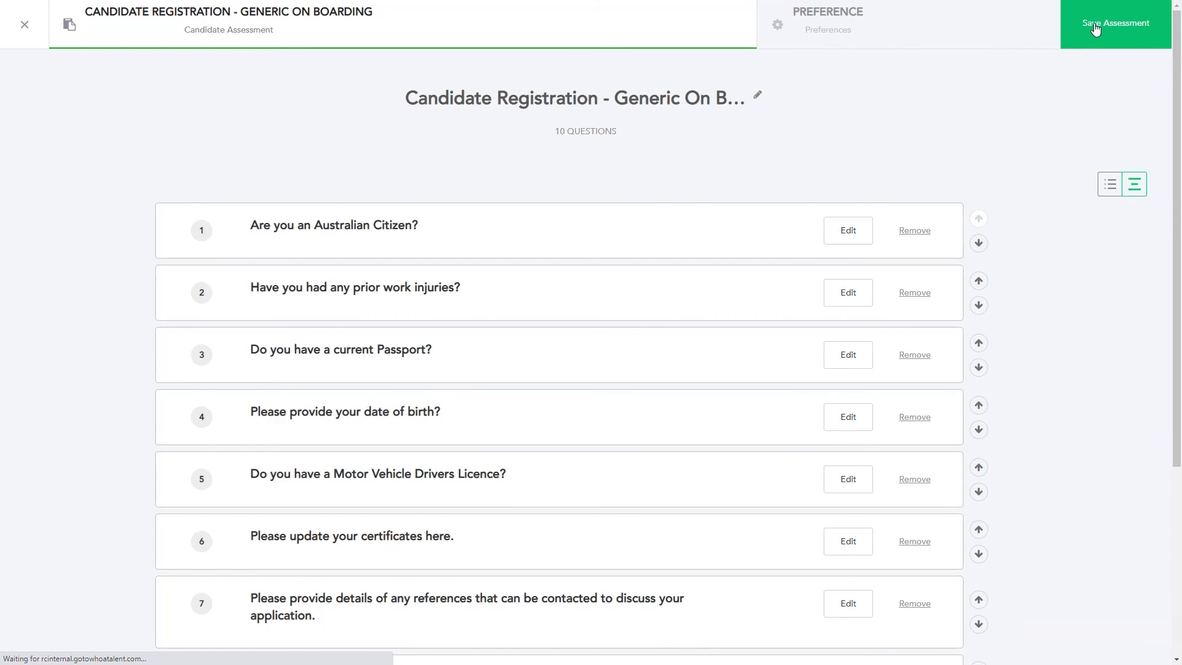